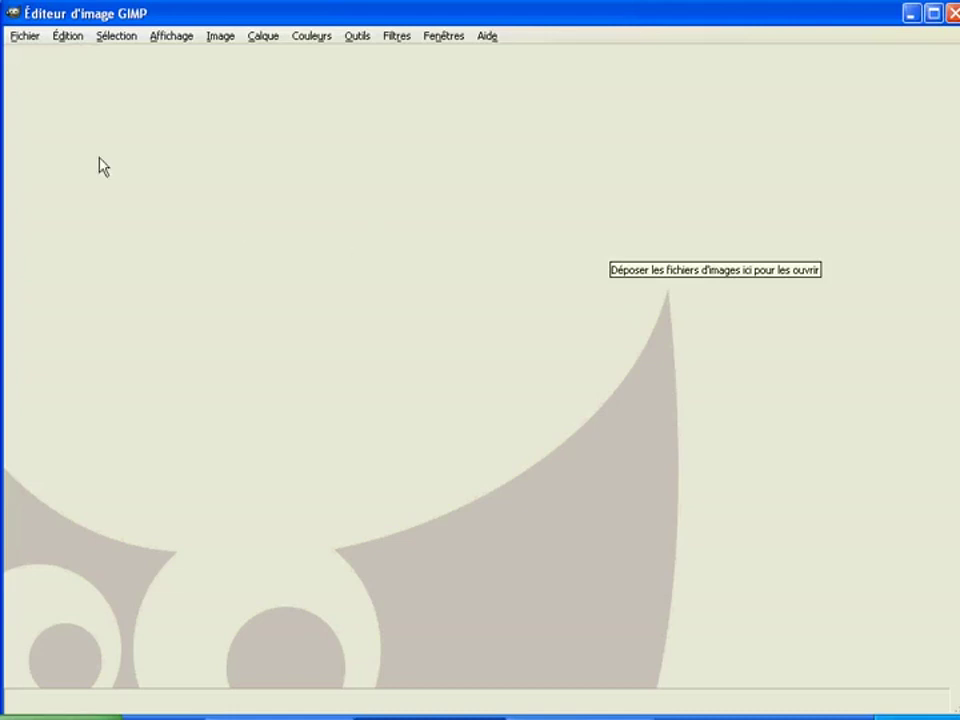
Create a new blank image of 800 x 600 pixels
{"action": "left_click", "coordinate": [27, 38]}
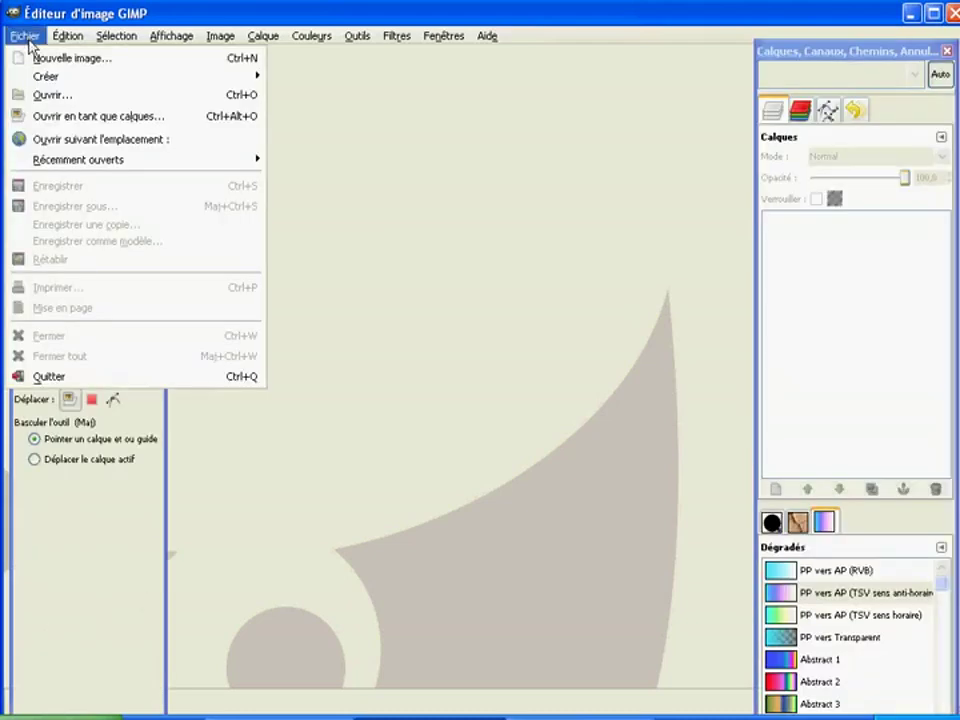
{"action": "left_click", "coordinate": [41, 60]}
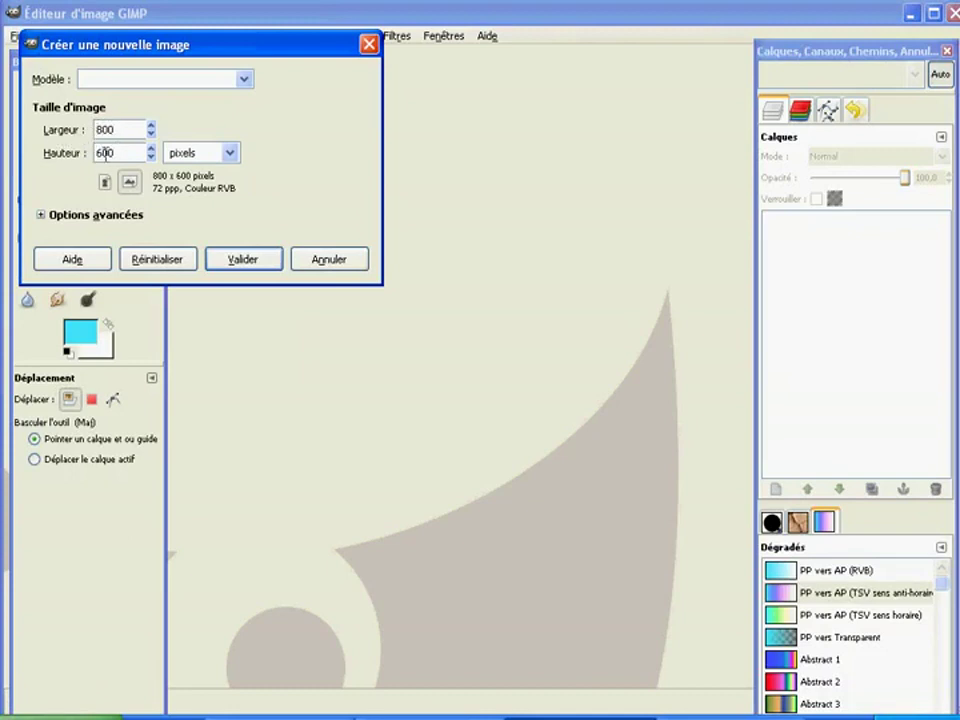
{"action": "left_click", "coordinate": [250, 265]}
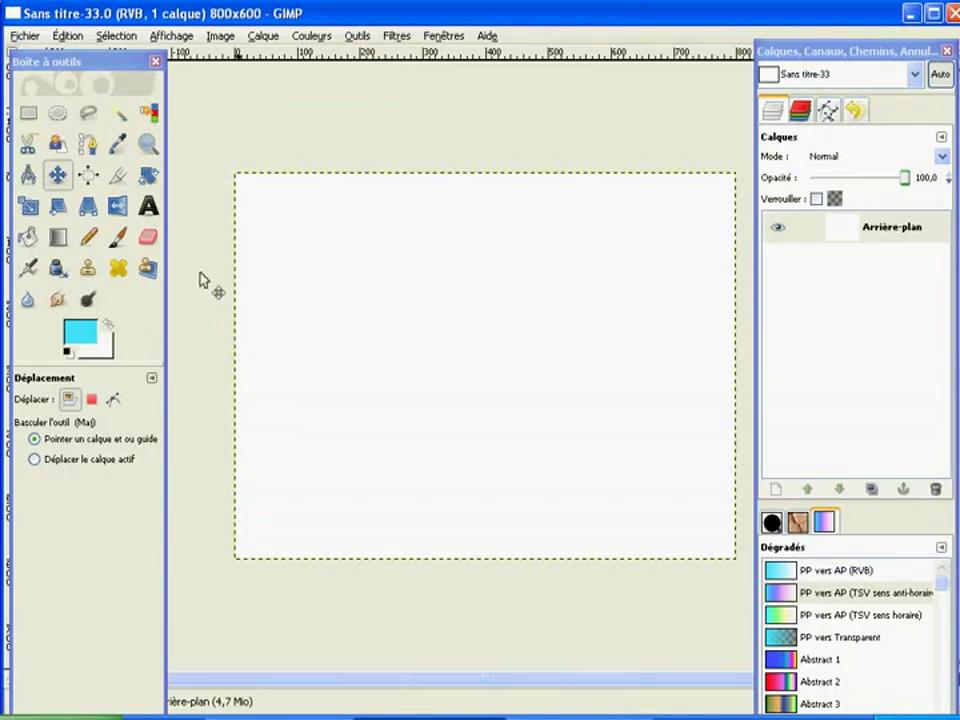
Fill the background with a linear PP vers AP (RVB) gradient running vertically from the canvas's upper edge to its lower edge
{"action": "left_click", "coordinate": [58, 238]}
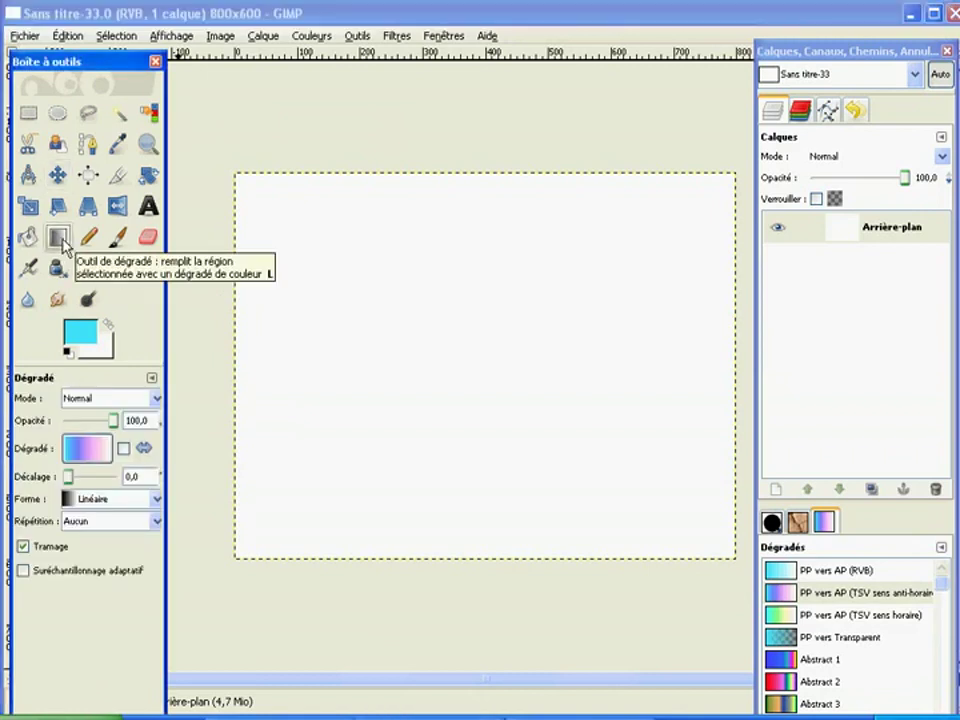
{"action": "left_click", "coordinate": [91, 452]}
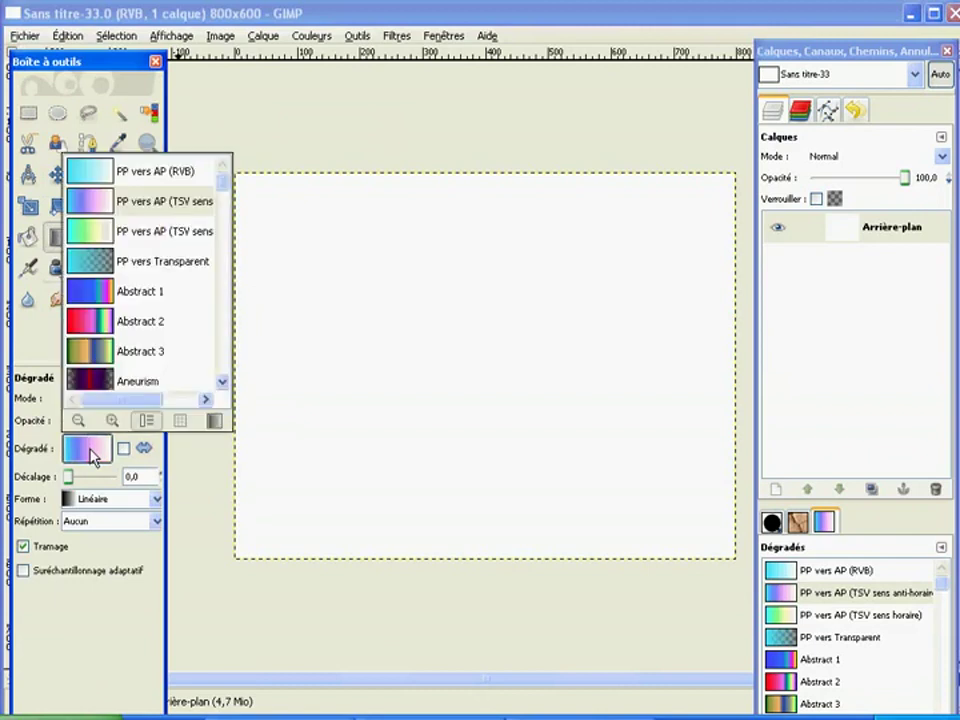
{"action": "double_click", "coordinate": [111, 170]}
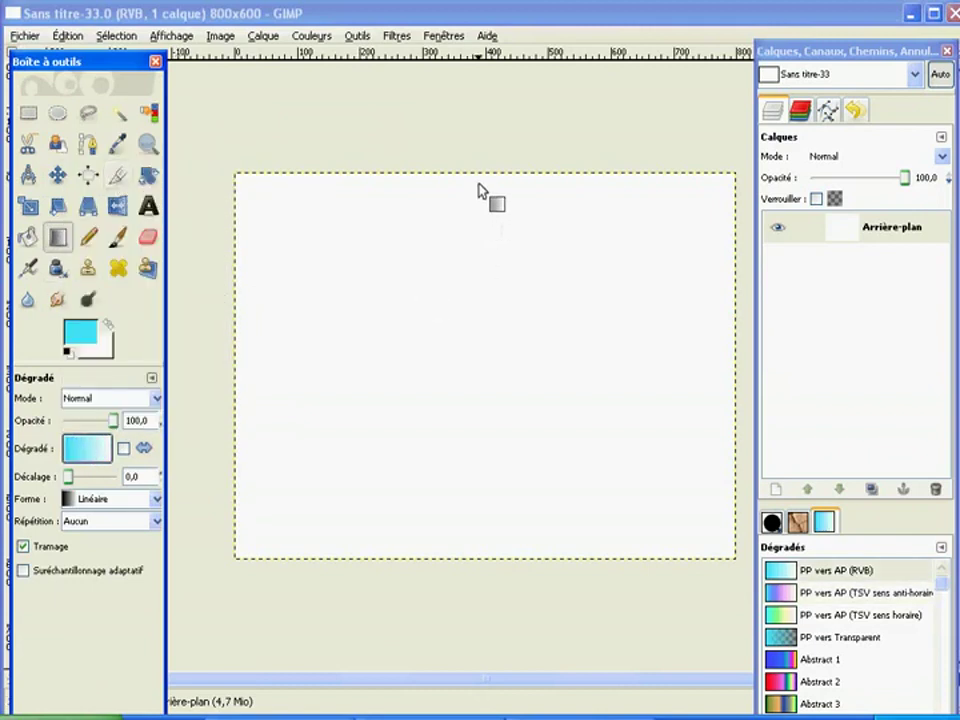
{"action": "left_click_drag", "start_coordinate": [478, 182], "coordinate": [479, 422]}
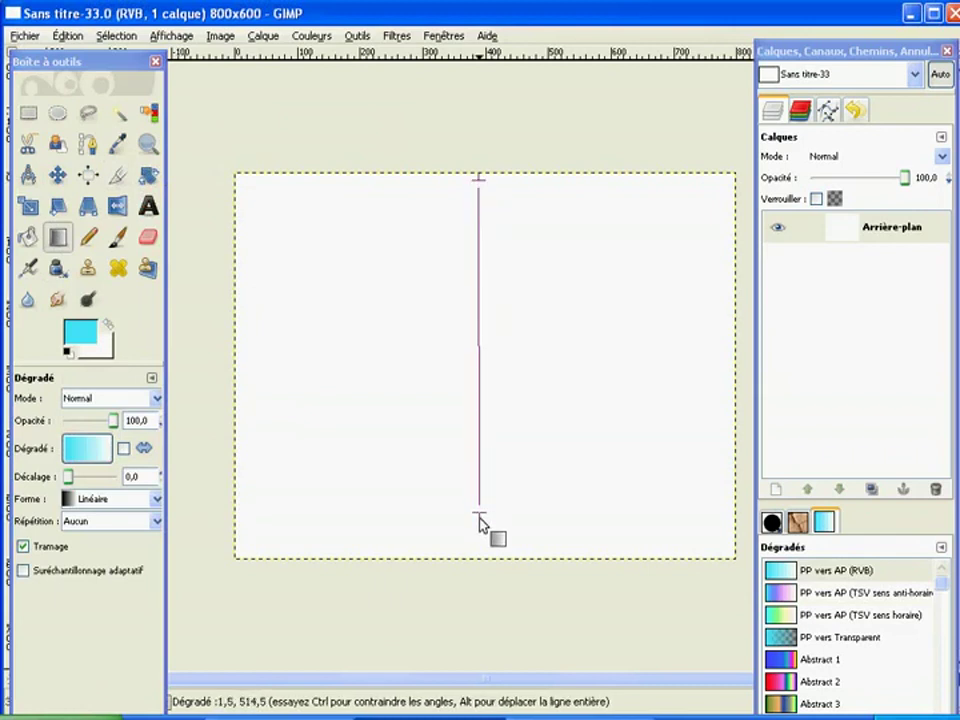
{"action": "left_click_drag", "start_coordinate": [478, 540], "coordinate": [480, 561]}
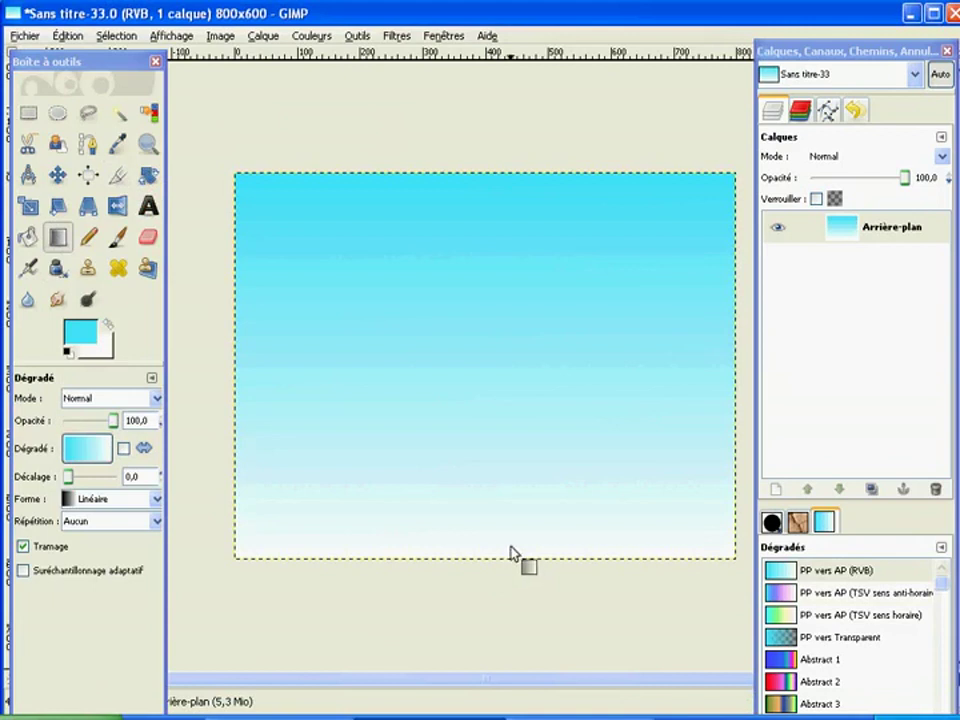
Open poterie-terre.gif from the Collège folder as a new layer in the image
{"action": "left_click", "coordinate": [26, 37]}
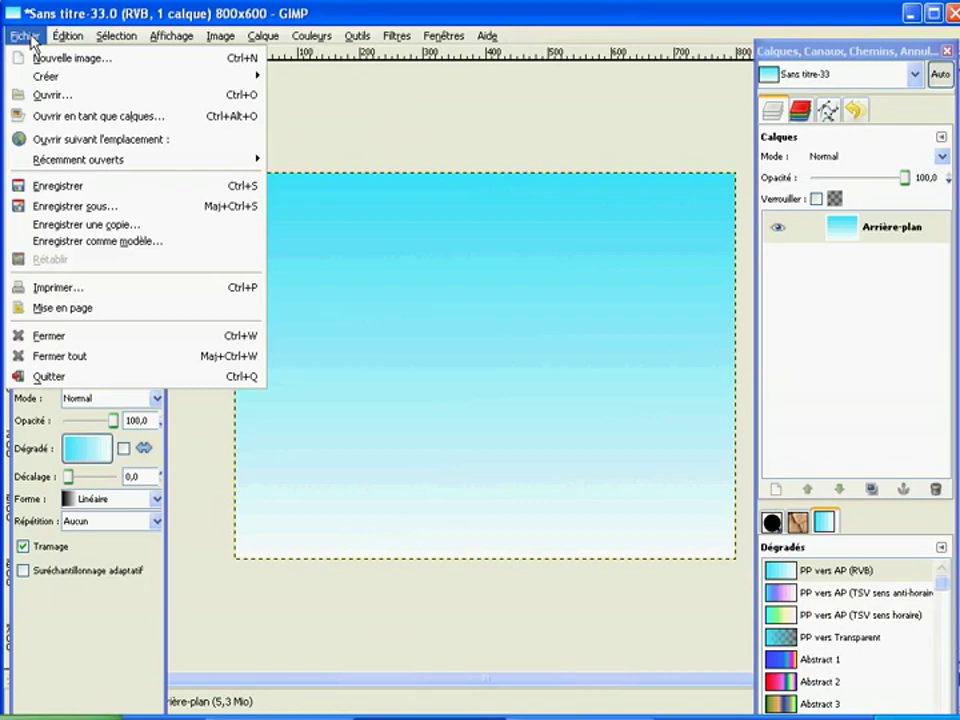
{"action": "left_click", "coordinate": [47, 116]}
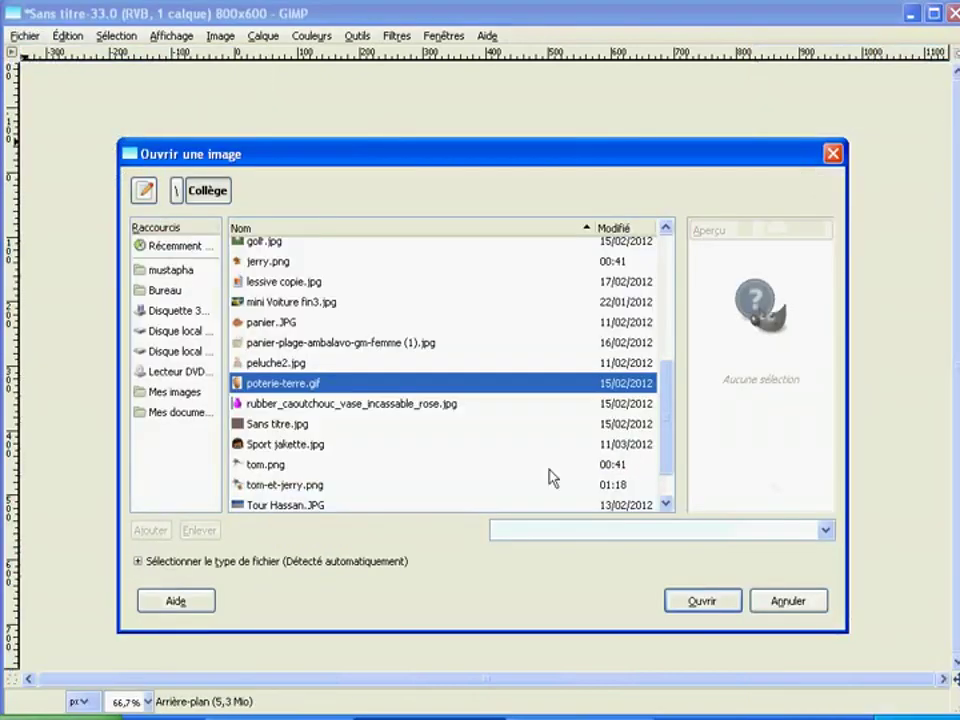
{"action": "scroll", "coordinate": [500, 478], "scroll_direction": "down", "scroll_amount": 2}
{"action": "scroll", "coordinate": [489, 480], "scroll_direction": "up", "scroll_amount": 2}
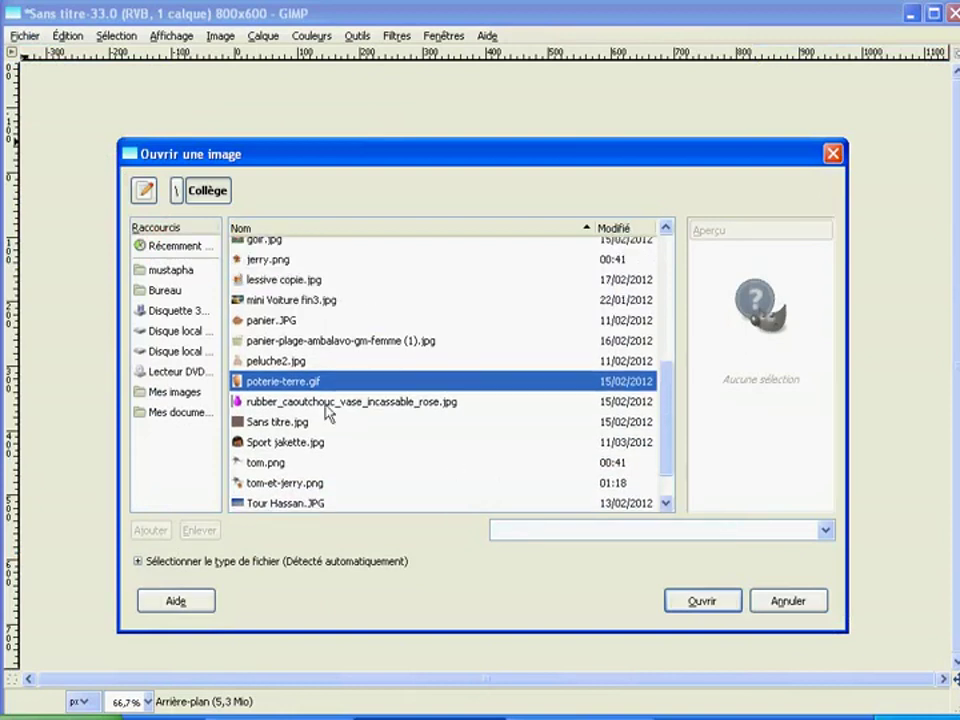
{"action": "left_click", "coordinate": [450, 384]}
{"action": "left_click", "coordinate": [722, 602]}
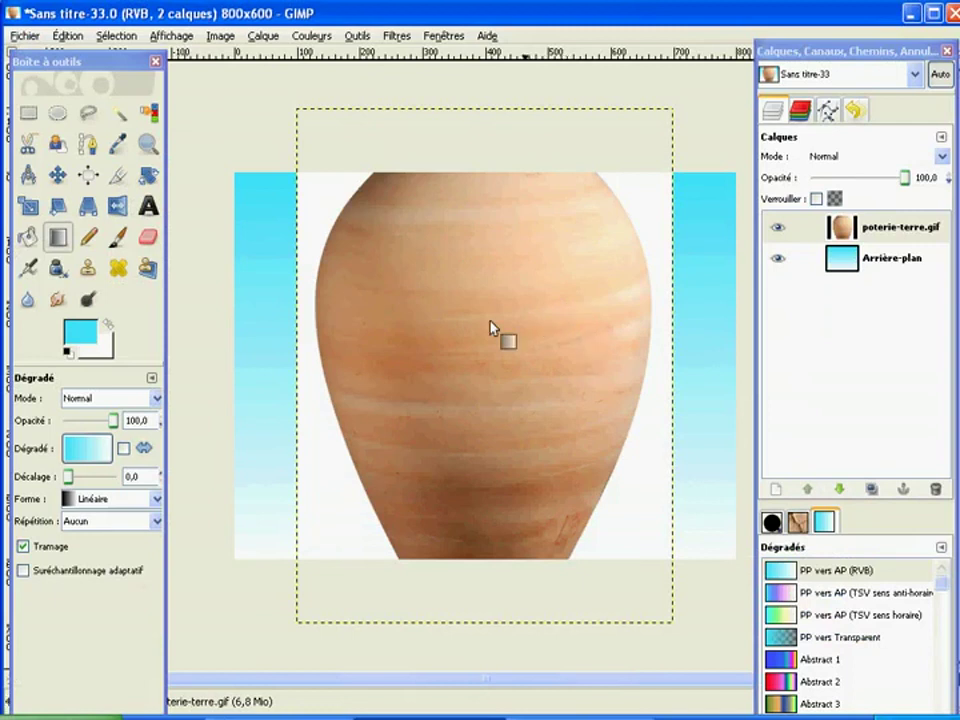
Scale the clay pot layer to 242 x 301 pixels and move it to the upper-left area of the canvas
{"action": "left_click", "coordinate": [30, 207]}
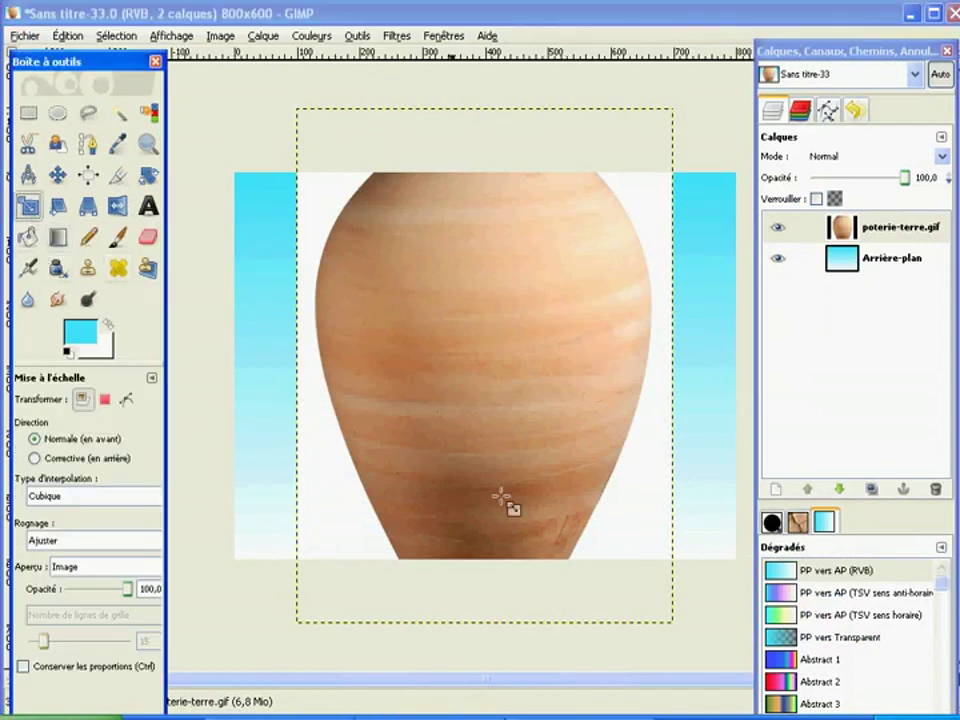
{"action": "left_click", "coordinate": [576, 466]}
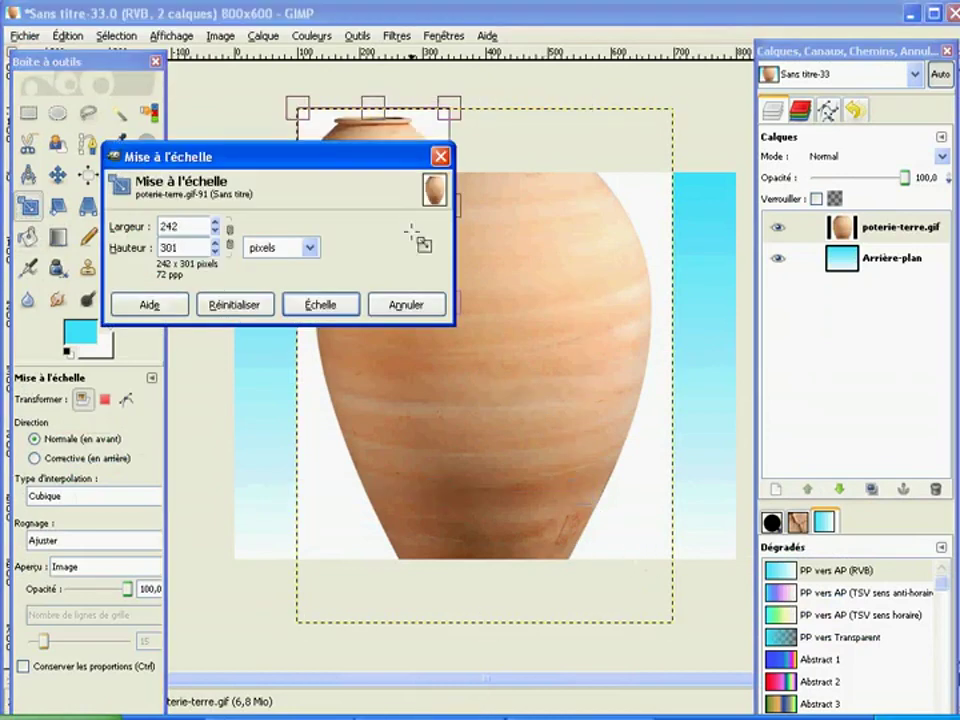
{"action": "left_click", "coordinate": [320, 304]}
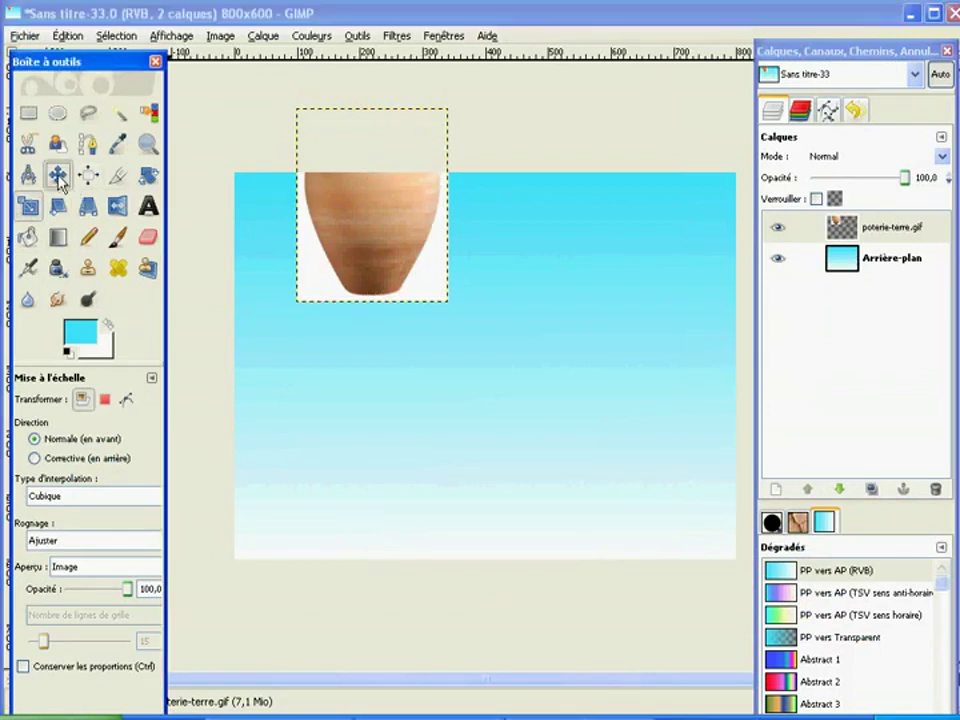
{"action": "left_click", "coordinate": [58, 176]}
{"action": "left_click_drag", "start_coordinate": [383, 230], "coordinate": [352, 296]}
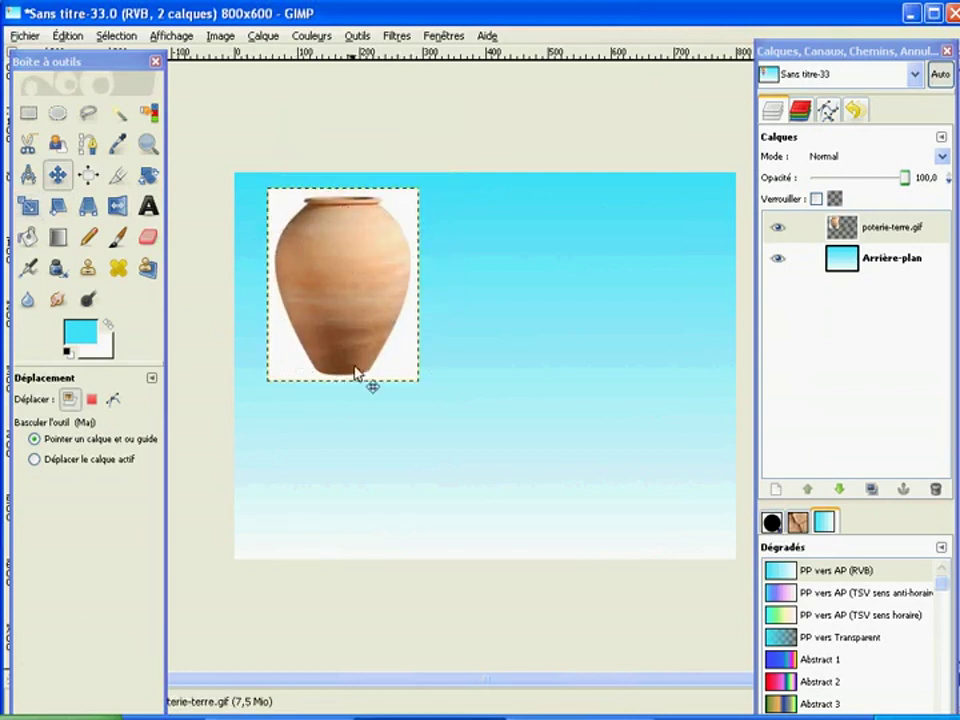
Select the white background around the clay pot by contiguous selection on the poterie-terre.gif layer, delete it and clear the selection
{"action": "left_click", "coordinate": [907, 232]}
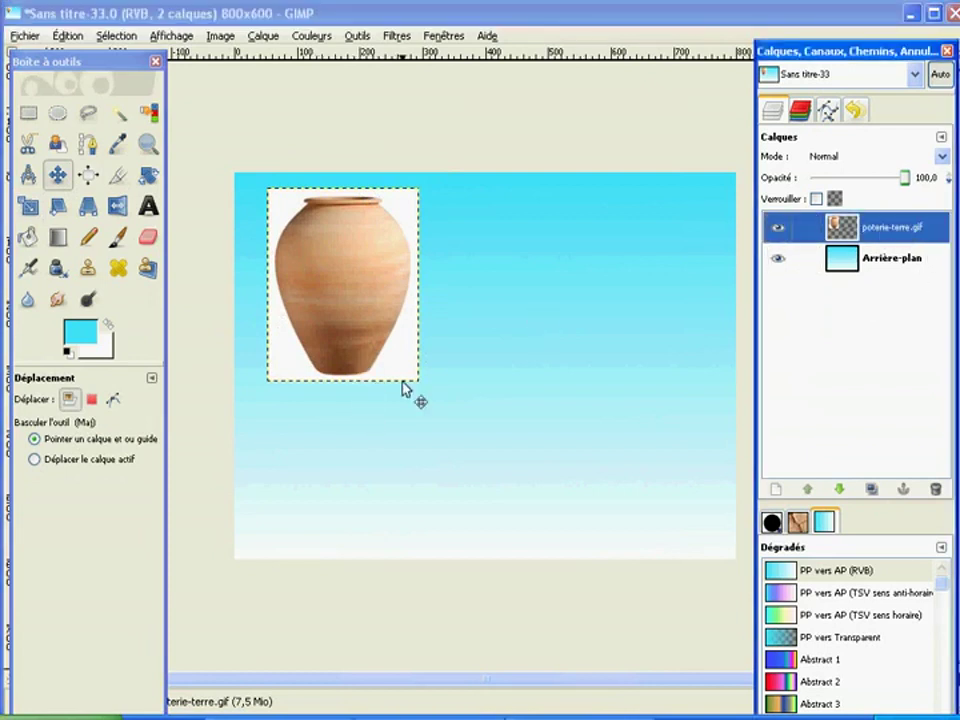
{"action": "left_click", "coordinate": [118, 113]}
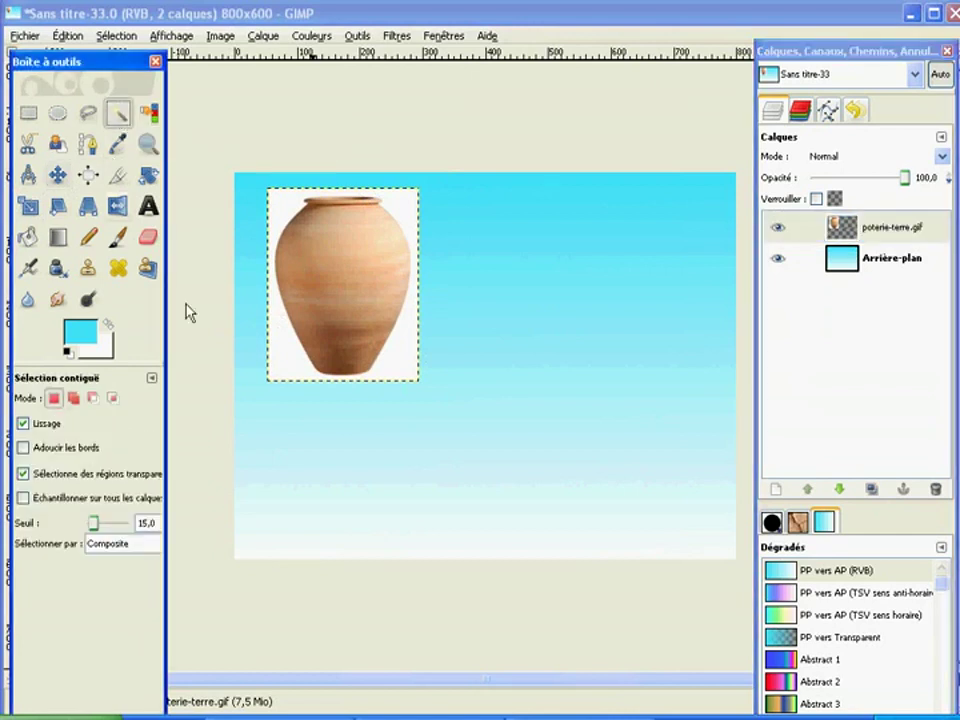
{"action": "left_click", "coordinate": [398, 357]}
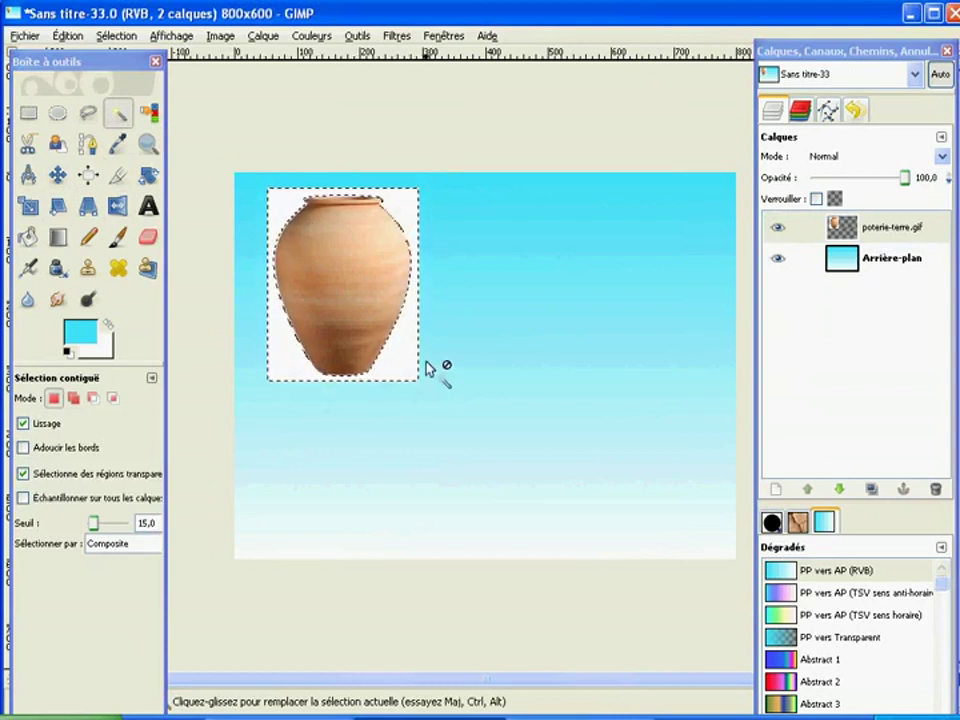
{"action": "right_click", "coordinate": [893, 233]}
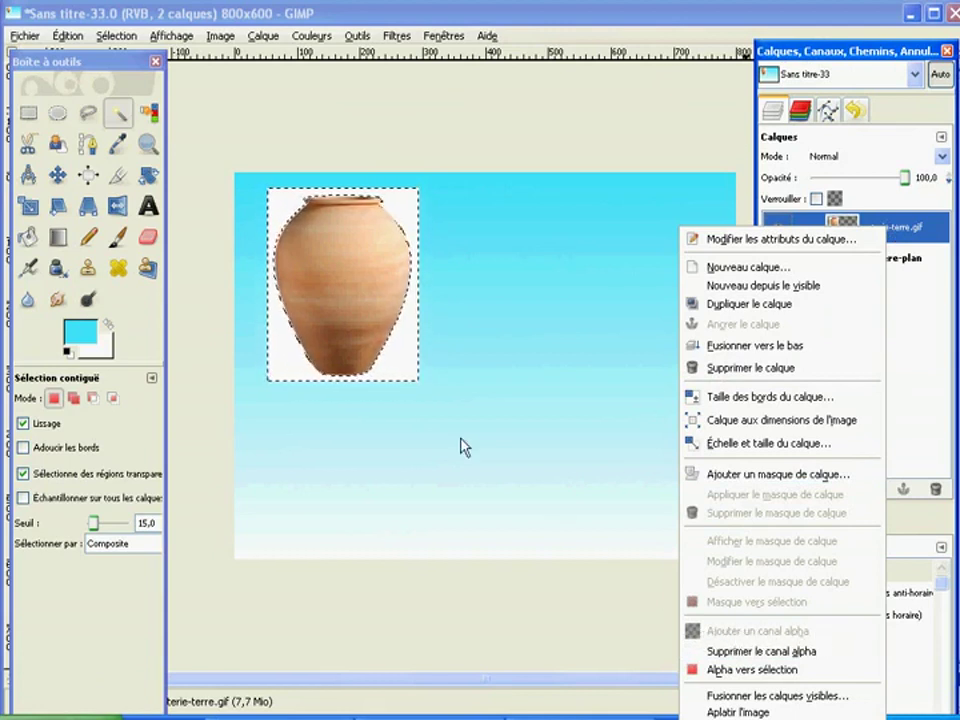
{"action": "left_click", "coordinate": [390, 422]}
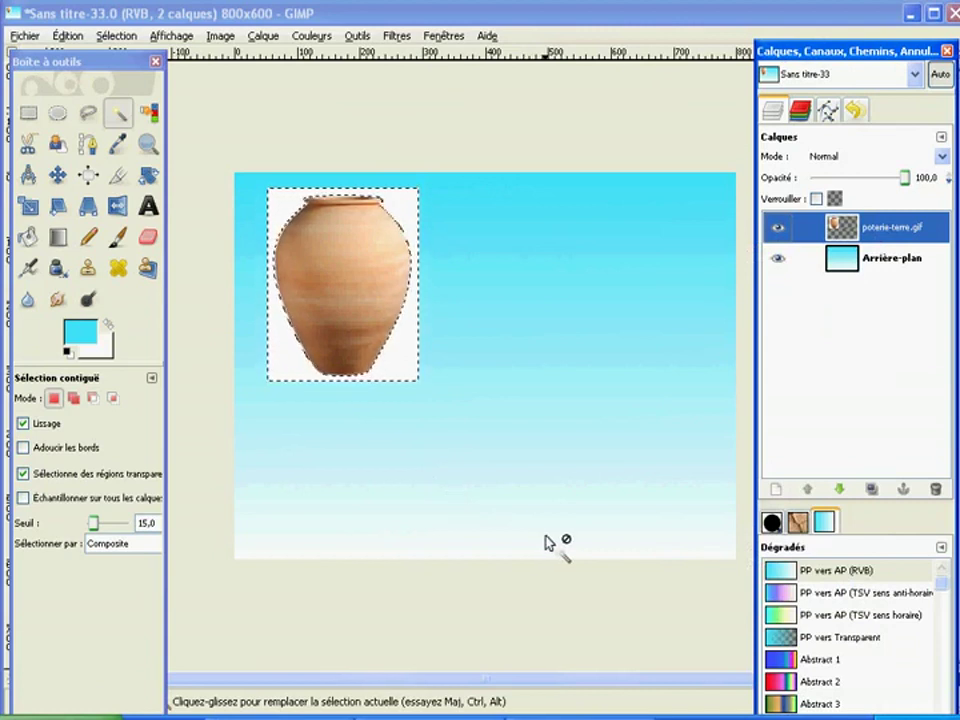
{"action": "key", "text": "Delete"}
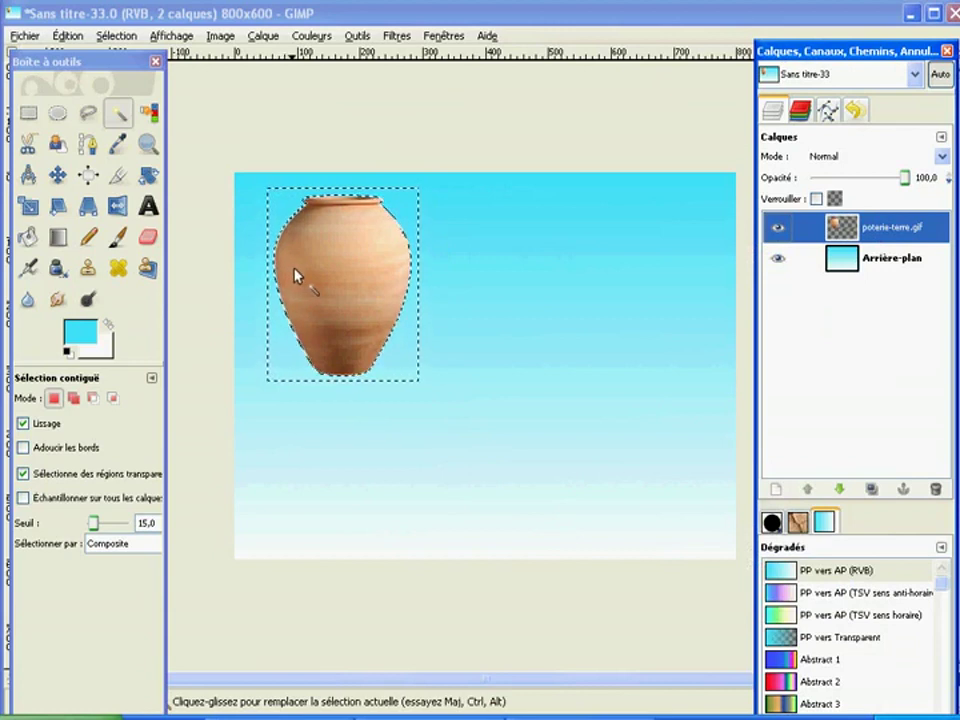
{"action": "key", "text": "ctrl+shift+a"}
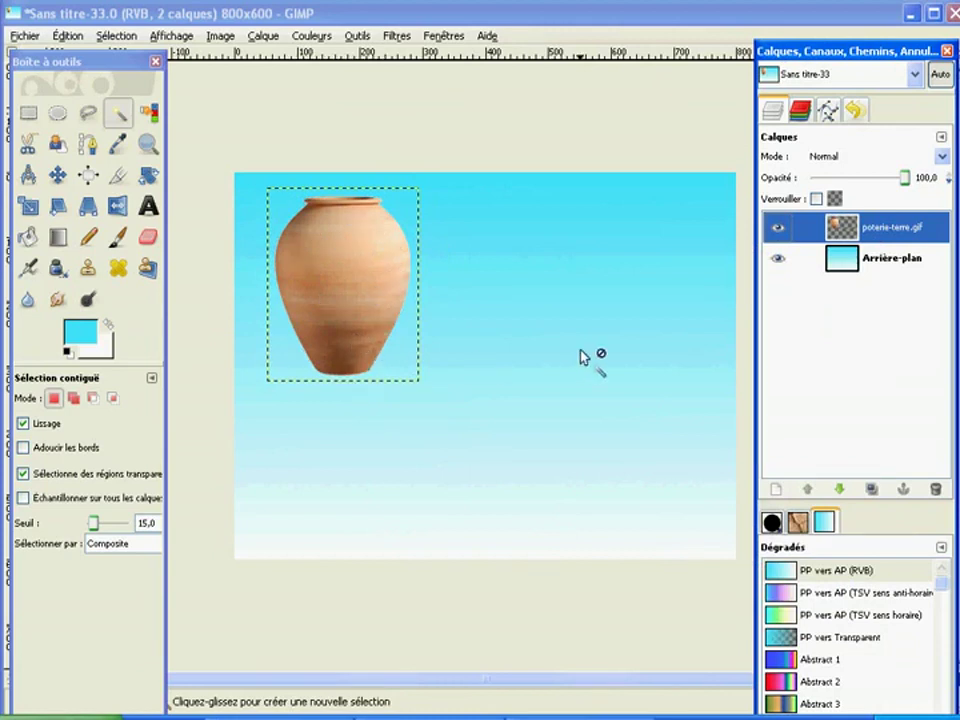
Duplicate the clay pot layer and move the copy directly below the original pot
{"action": "left_click", "coordinate": [871, 490]}
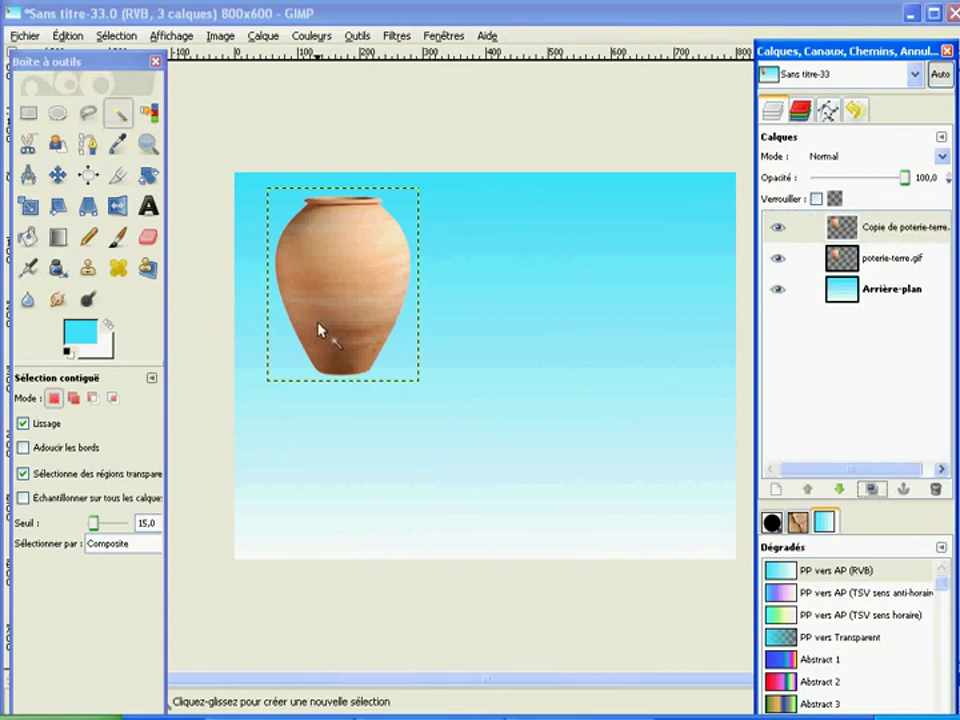
{"action": "left_click", "coordinate": [59, 176]}
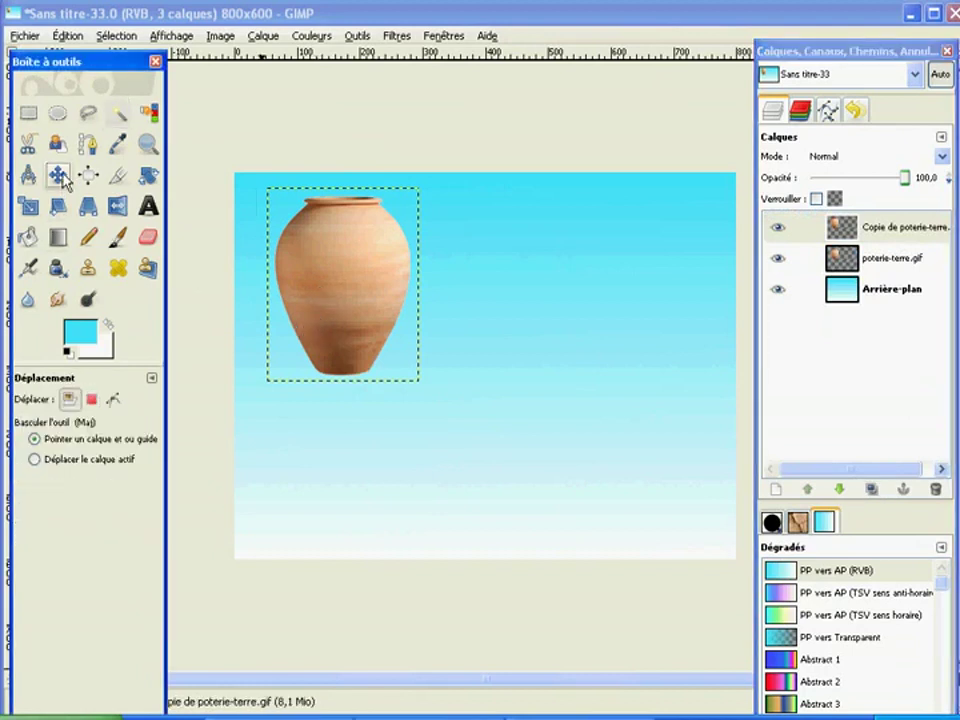
{"action": "left_click_drag", "start_coordinate": [349, 253], "coordinate": [349, 432]}
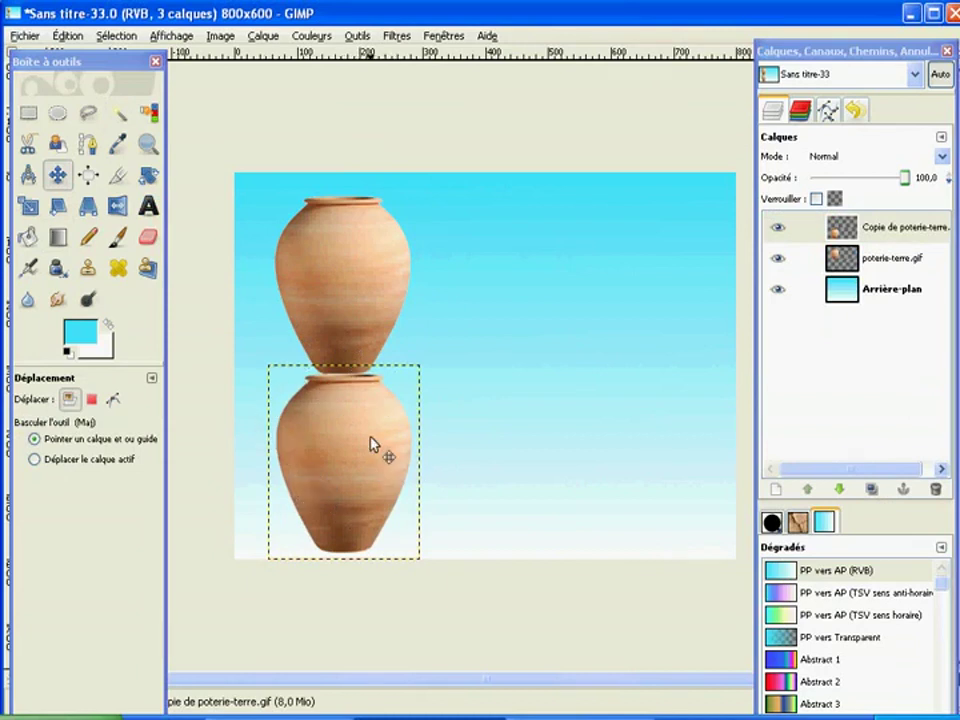
Flip the lower pot copy vertically just beneath the original and reduce its layer opacity to 48.4
{"action": "left_click", "coordinate": [373, 445]}
{"action": "left_click", "coordinate": [263, 37]}
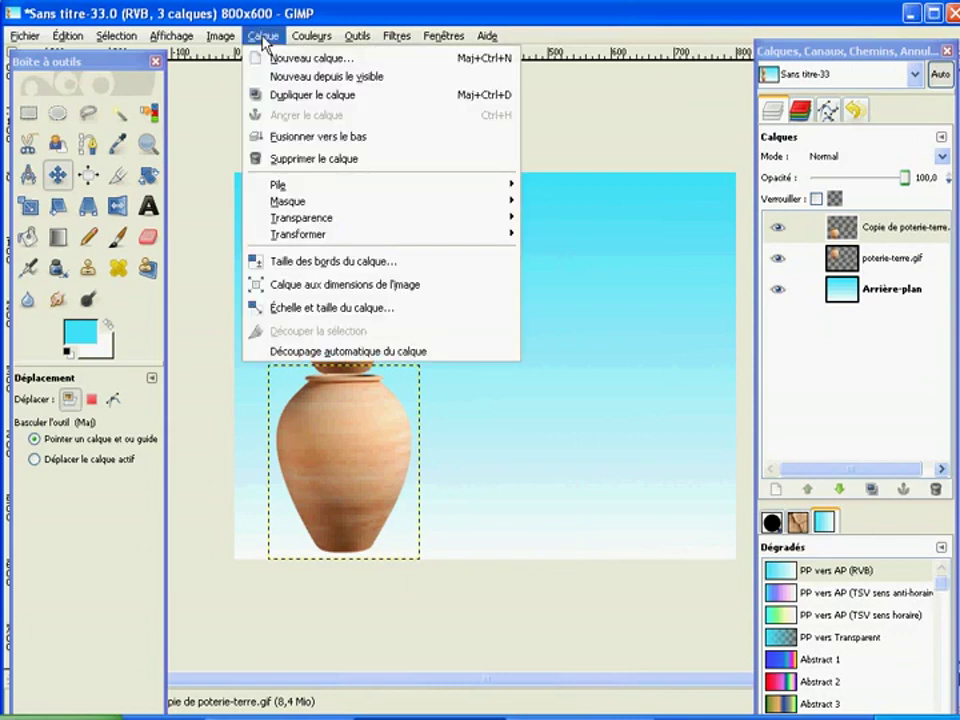
{"action": "mouse_move", "coordinate": [335, 244]}
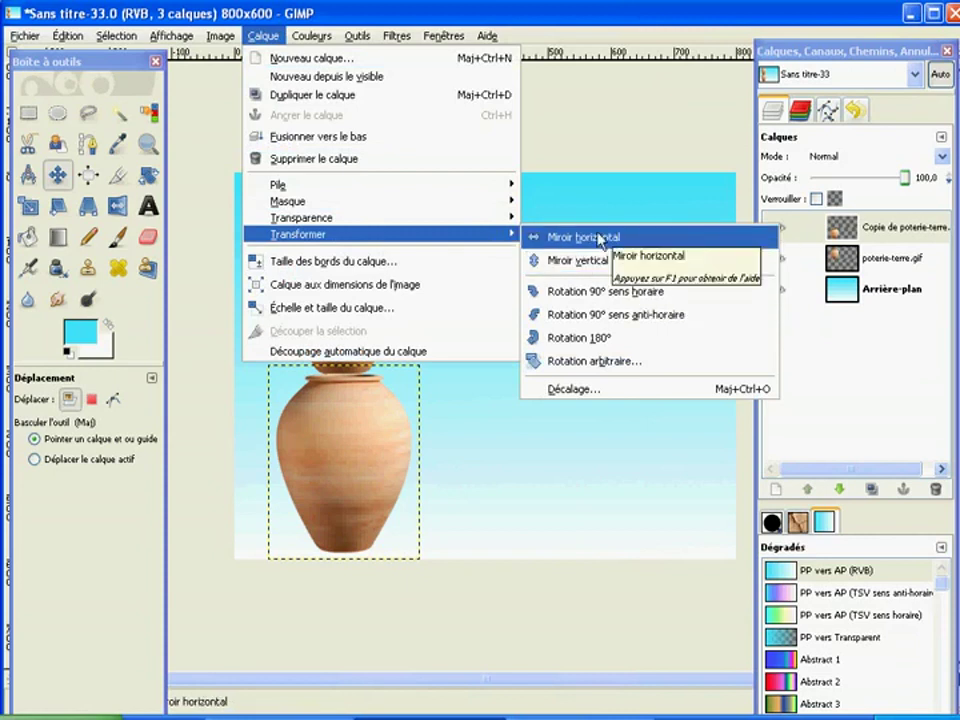
{"action": "left_click", "coordinate": [603, 263]}
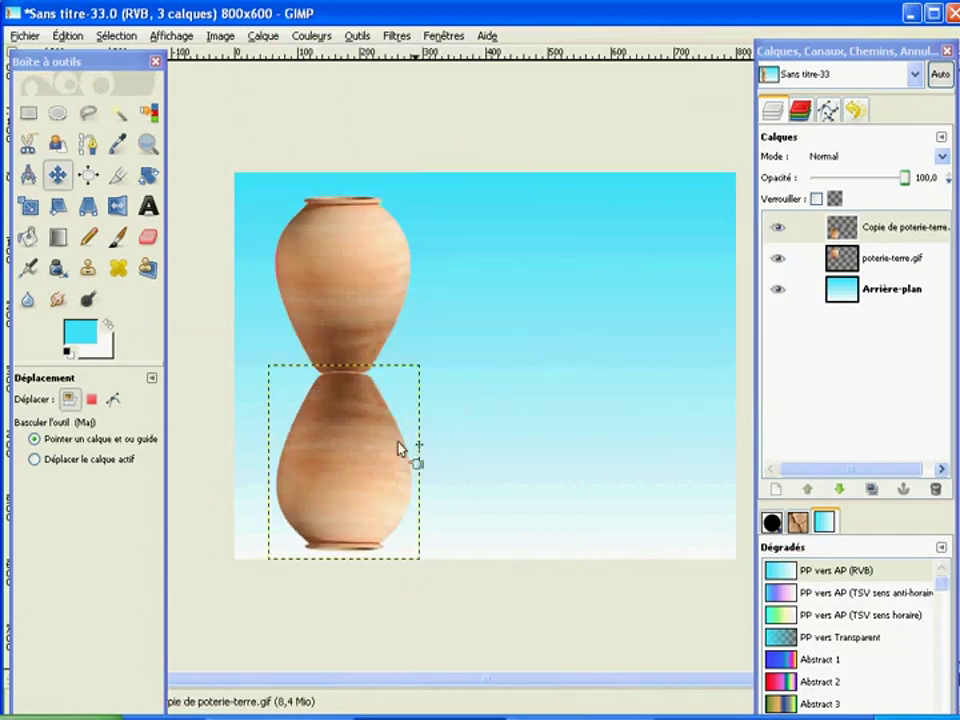
{"action": "left_click_drag", "start_coordinate": [359, 452], "coordinate": [356, 457]}
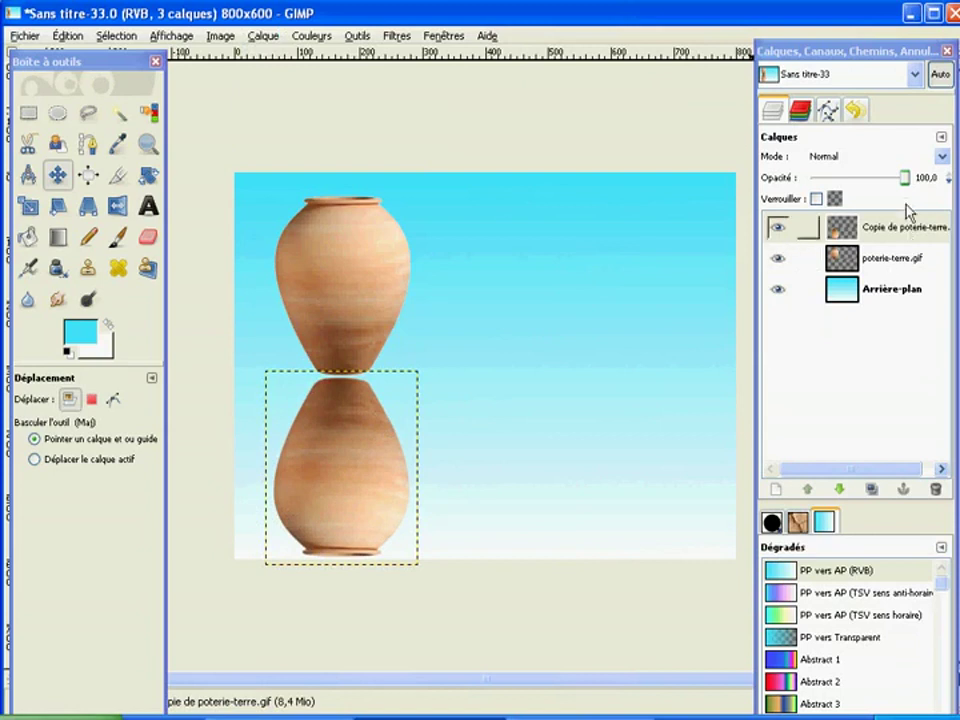
{"action": "left_click_drag", "start_coordinate": [905, 182], "coordinate": [857, 183]}
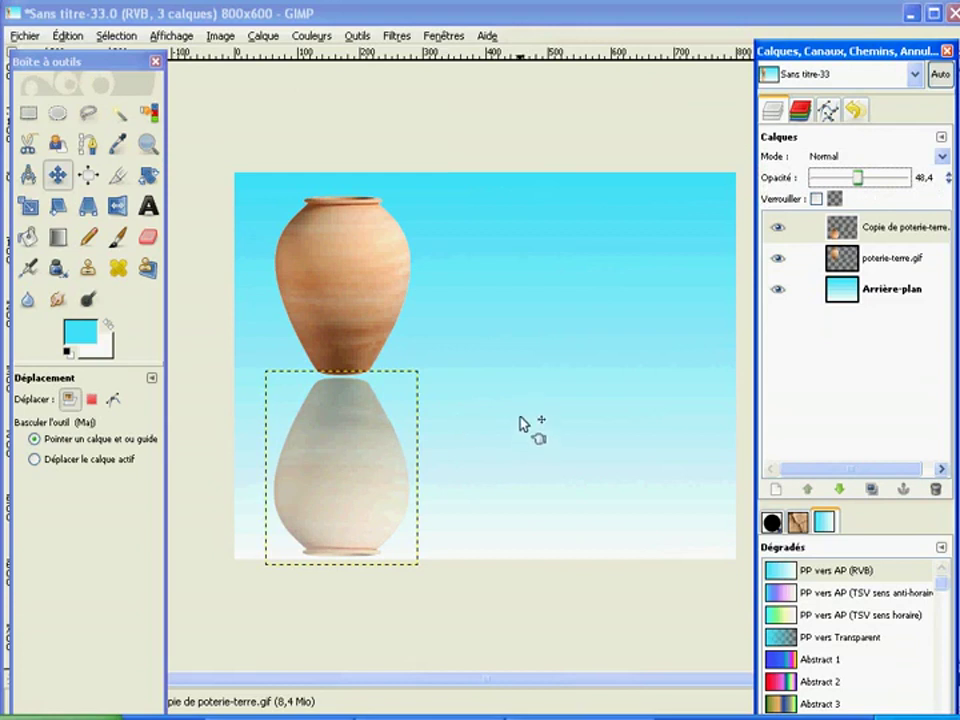
Open rubber_caoutchouc_vase_incassable_rose.jpg as a new layer in the image
{"action": "left_click", "coordinate": [27, 37]}
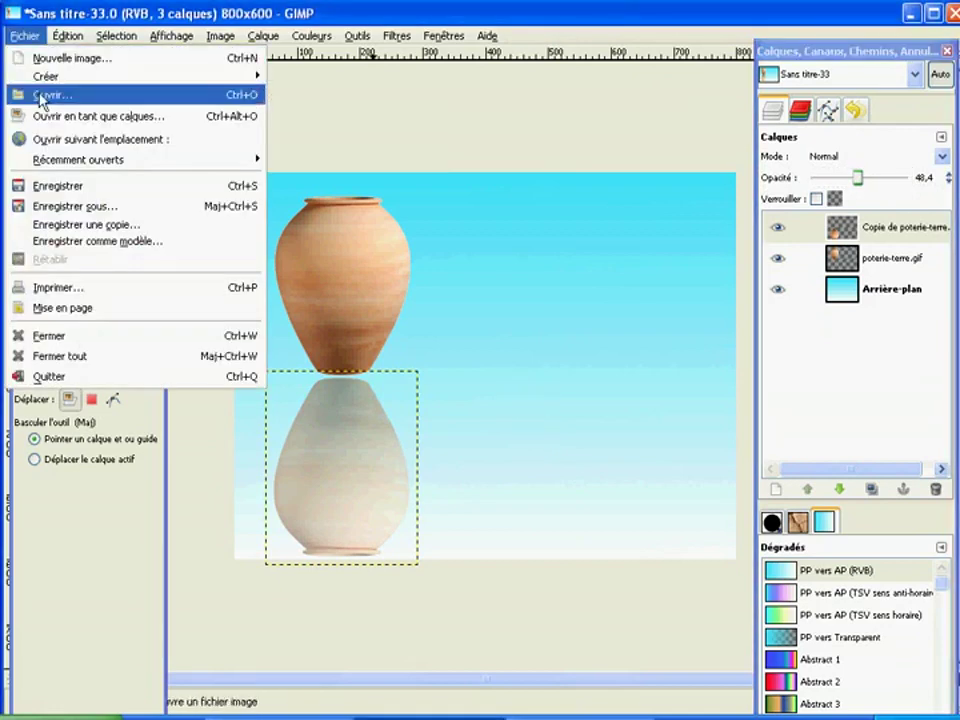
{"action": "key", "text": "Return"}
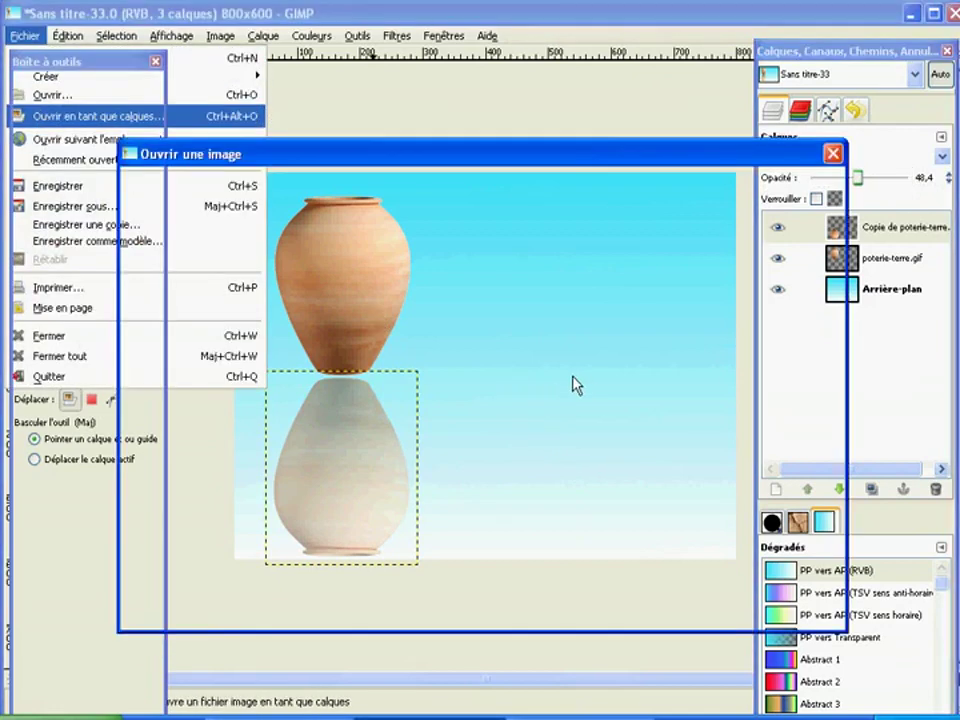
{"action": "left_click", "coordinate": [322, 405]}
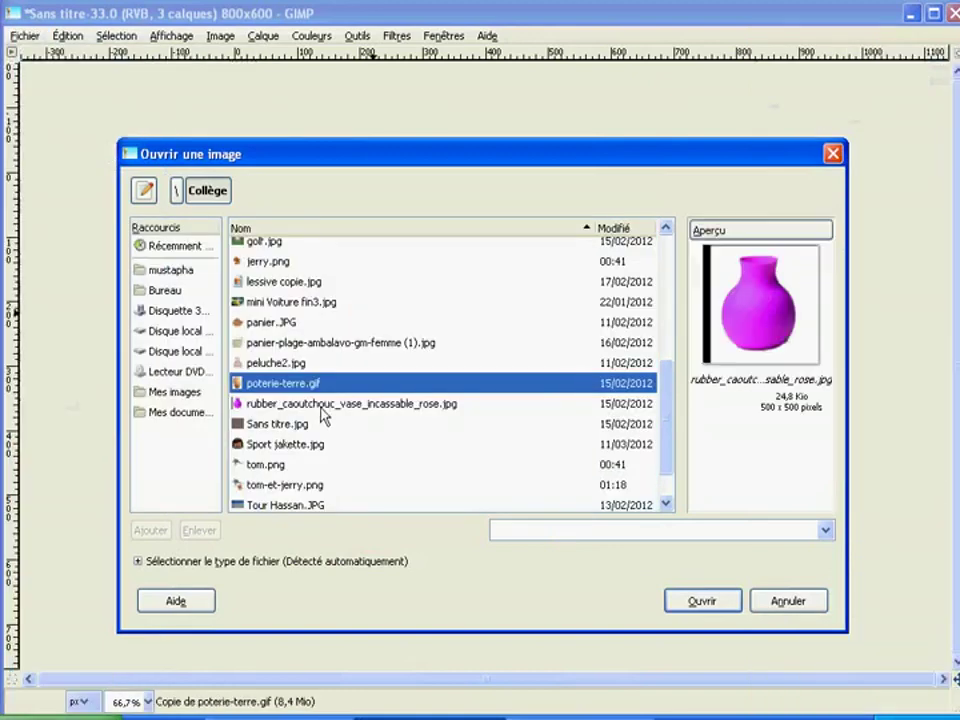
{"action": "left_click", "coordinate": [713, 603]}
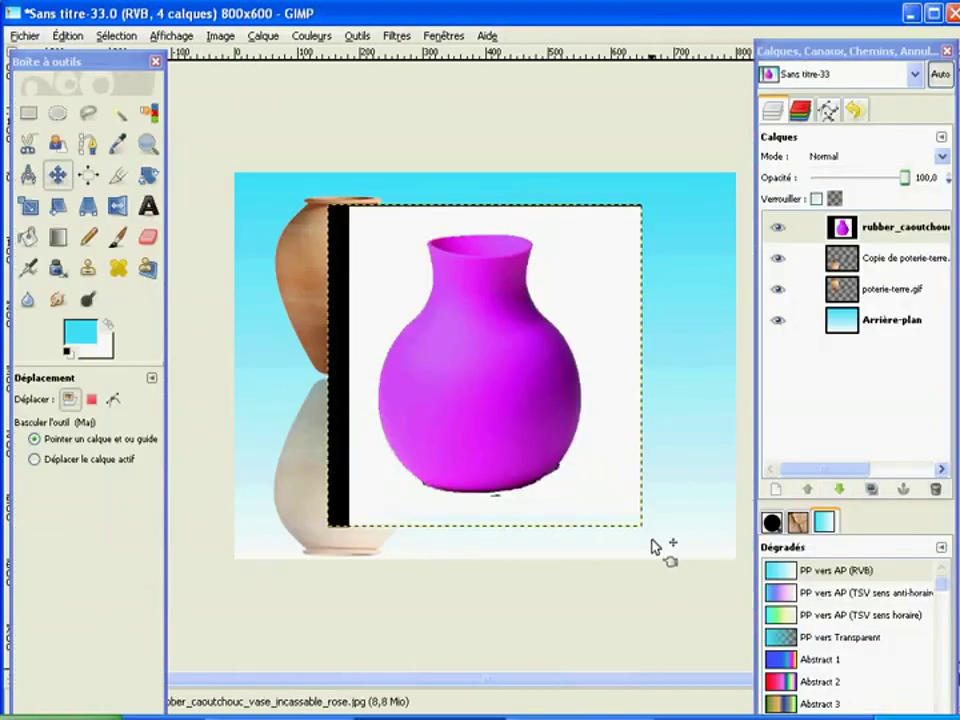
Add an alpha channel to the pink vase layer, delete its white background by contiguous selection and clear the selection
{"action": "right_click", "coordinate": [897, 232]}
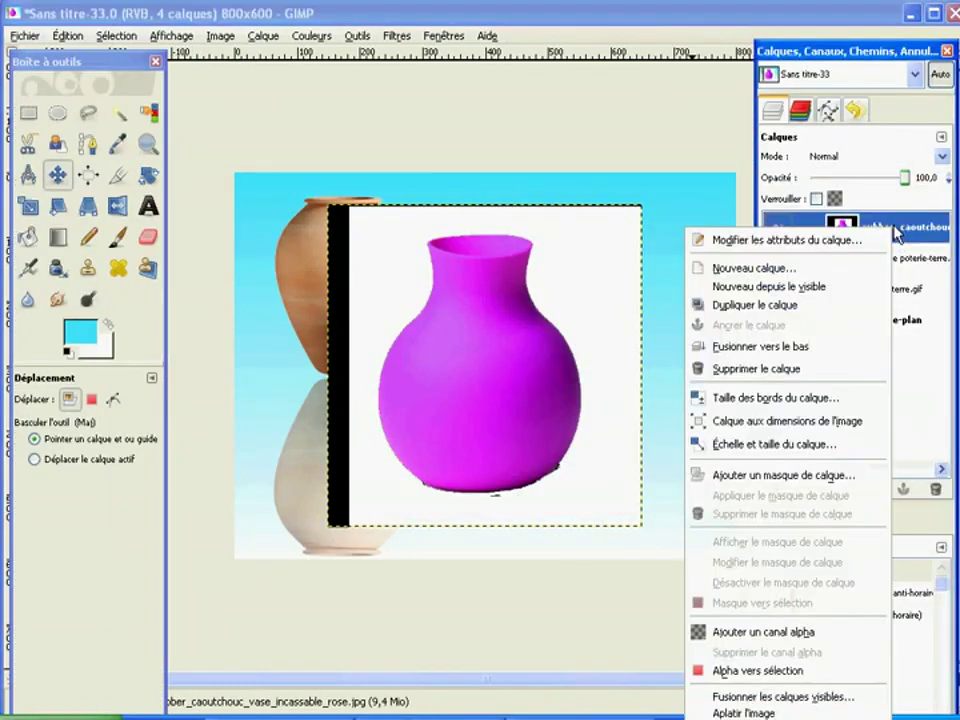
{"action": "left_click", "coordinate": [810, 634]}
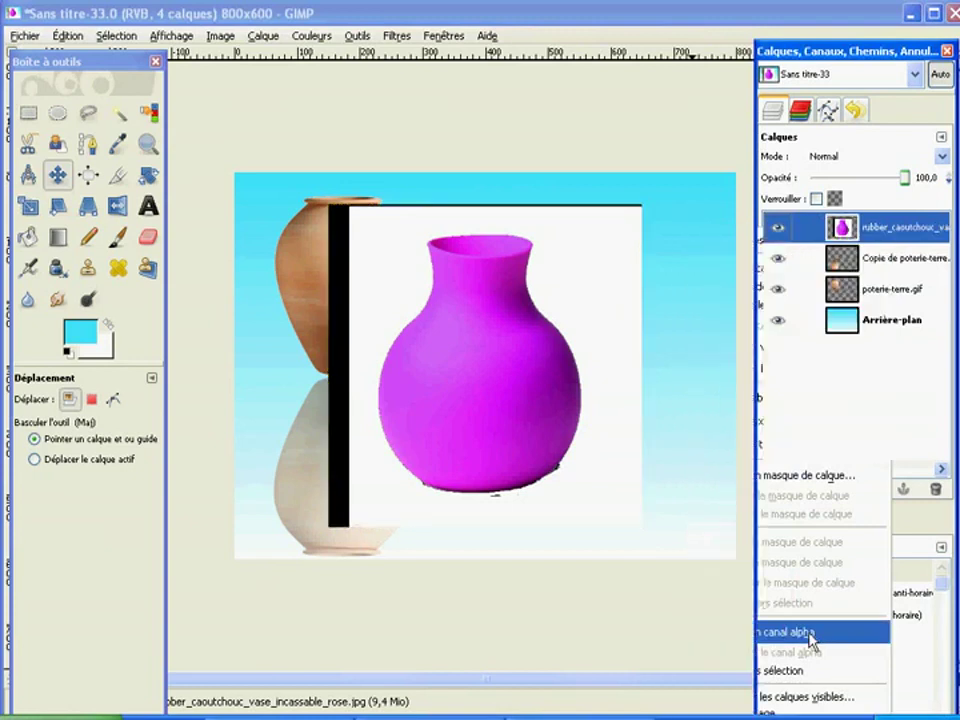
{"action": "left_click", "coordinate": [118, 114]}
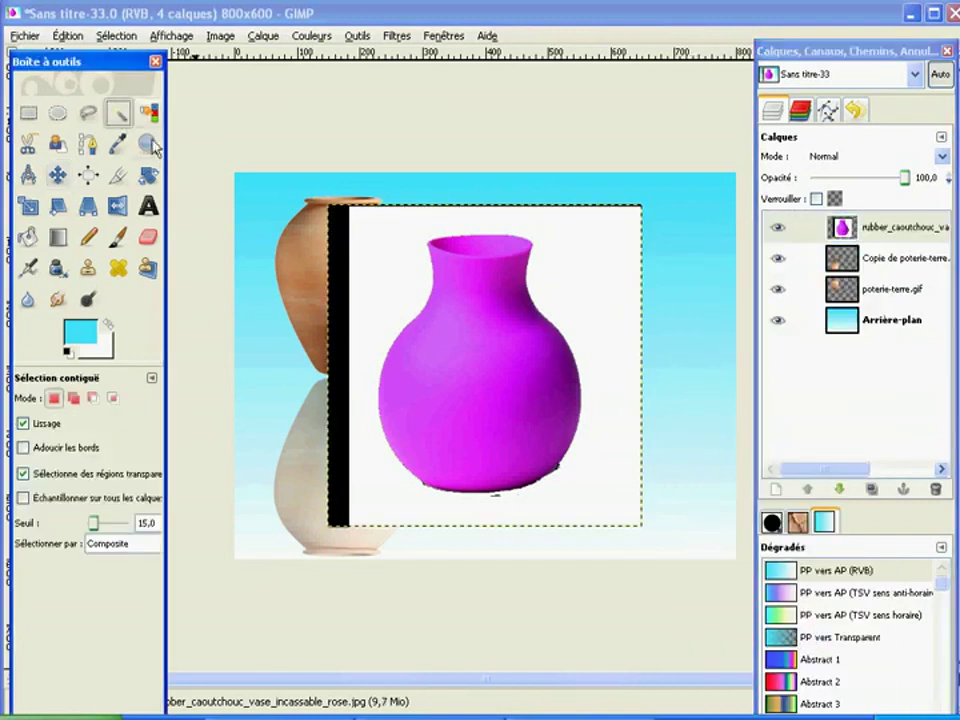
{"action": "left_click", "coordinate": [587, 260]}
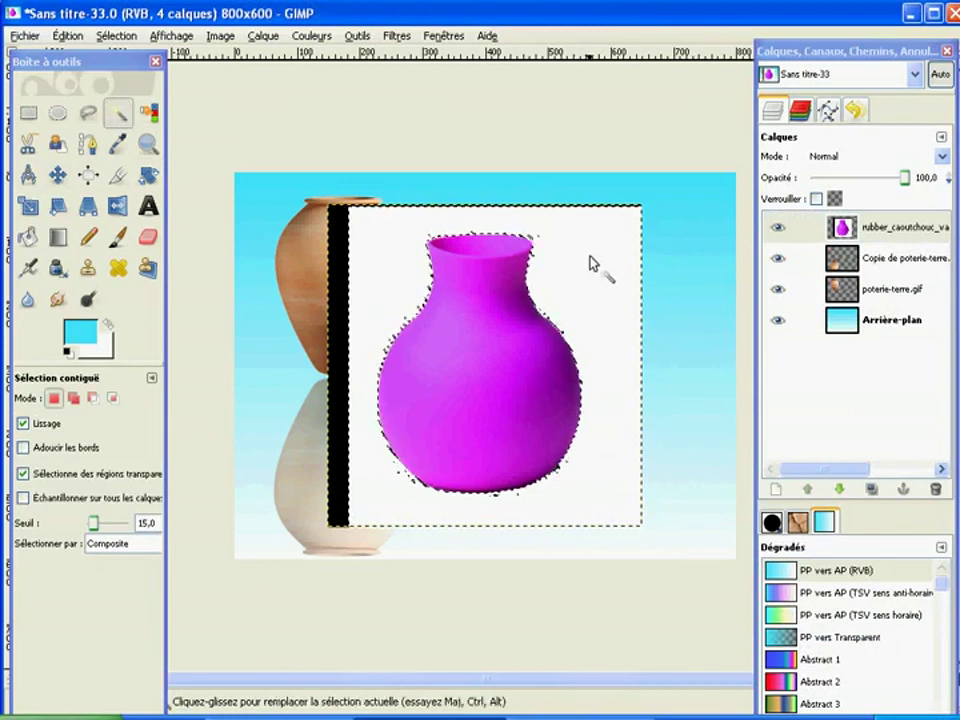
{"action": "key", "text": "Delete"}
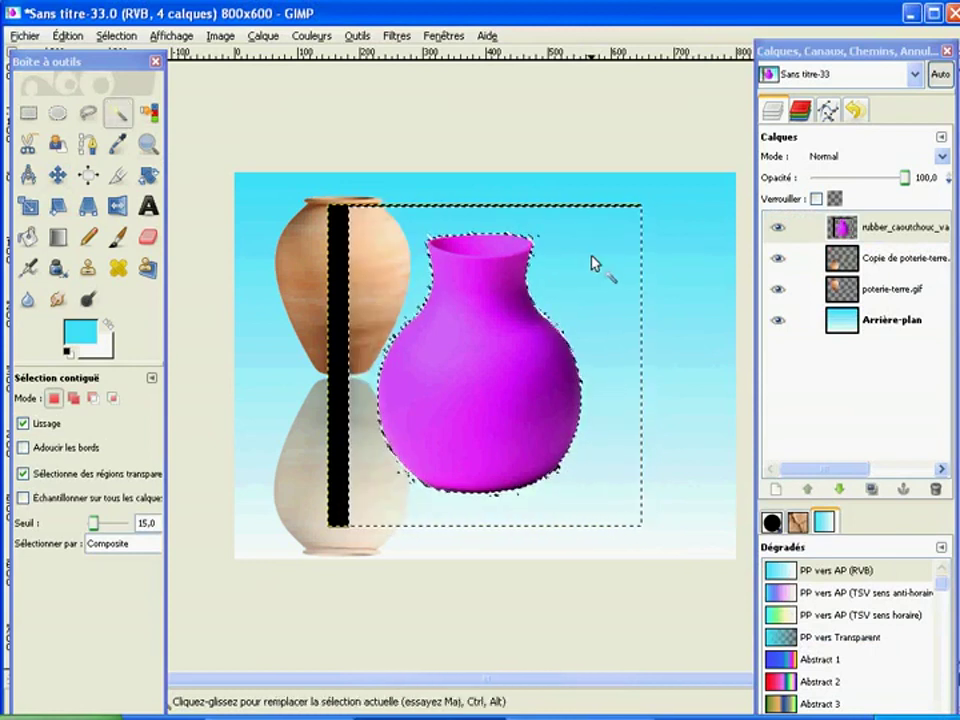
{"action": "key", "text": "ctrl"}
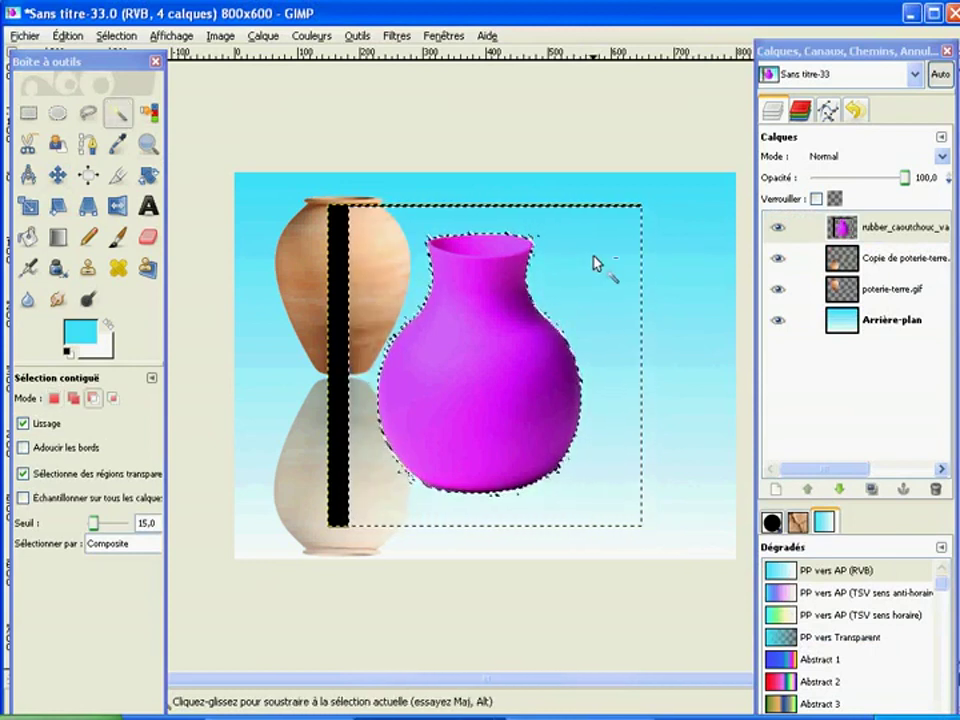
{"action": "key", "text": "shift"}
{"action": "left_click", "coordinate": [597, 263], "text": "ctrl+shift"}
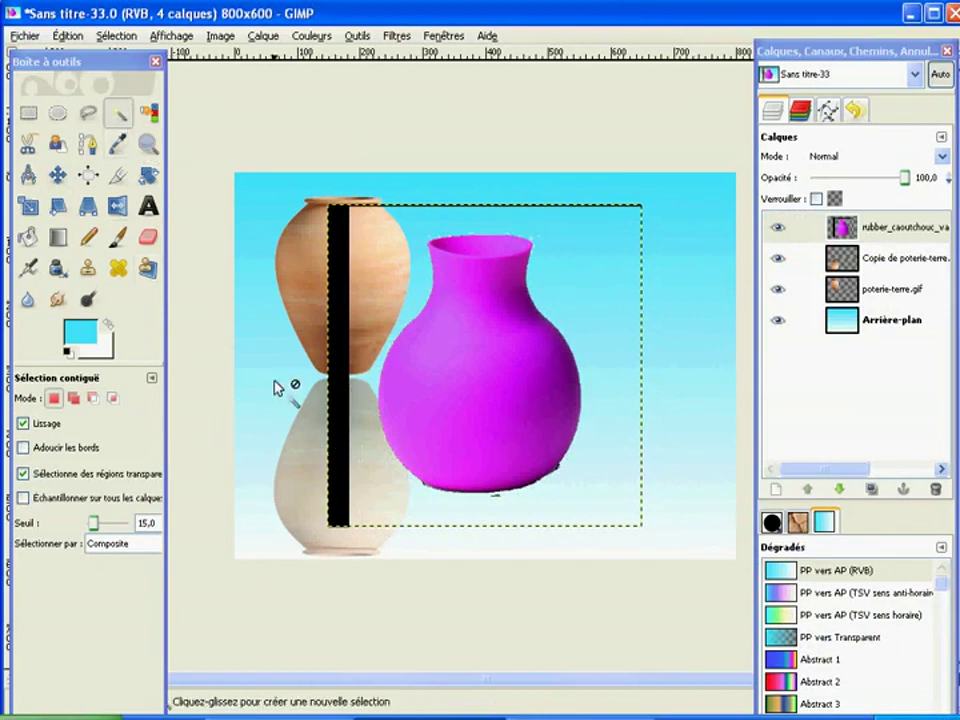
Erase the black strip and the leftover edge lines around the pink vase with the Circle (19) eraser at scale 5.08
{"action": "left_click", "coordinate": [150, 240]}
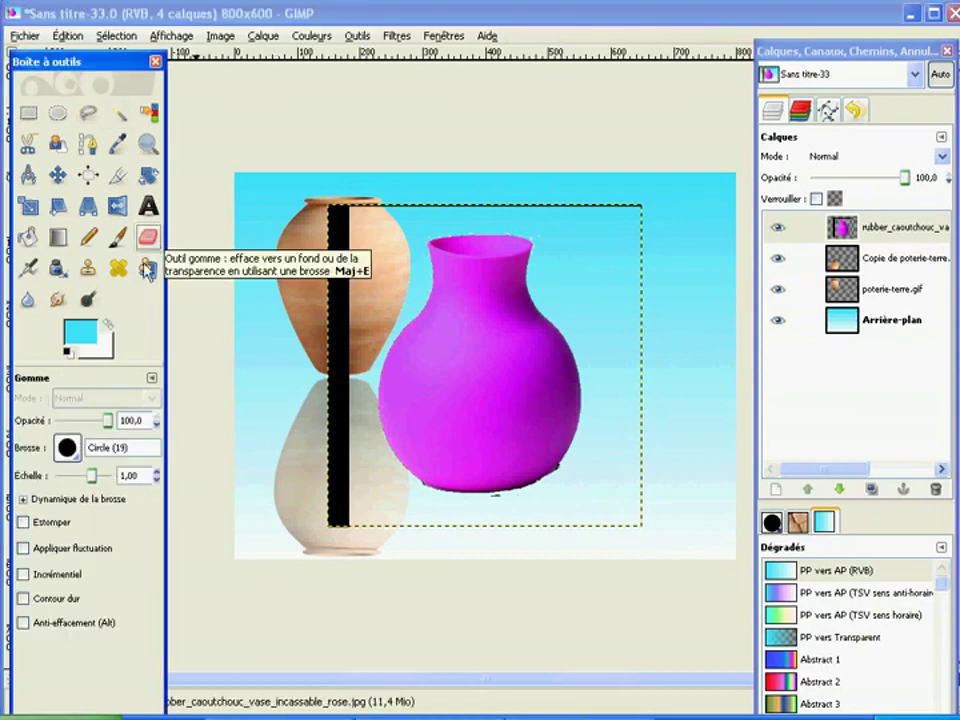
{"action": "left_click", "coordinate": [77, 452]}
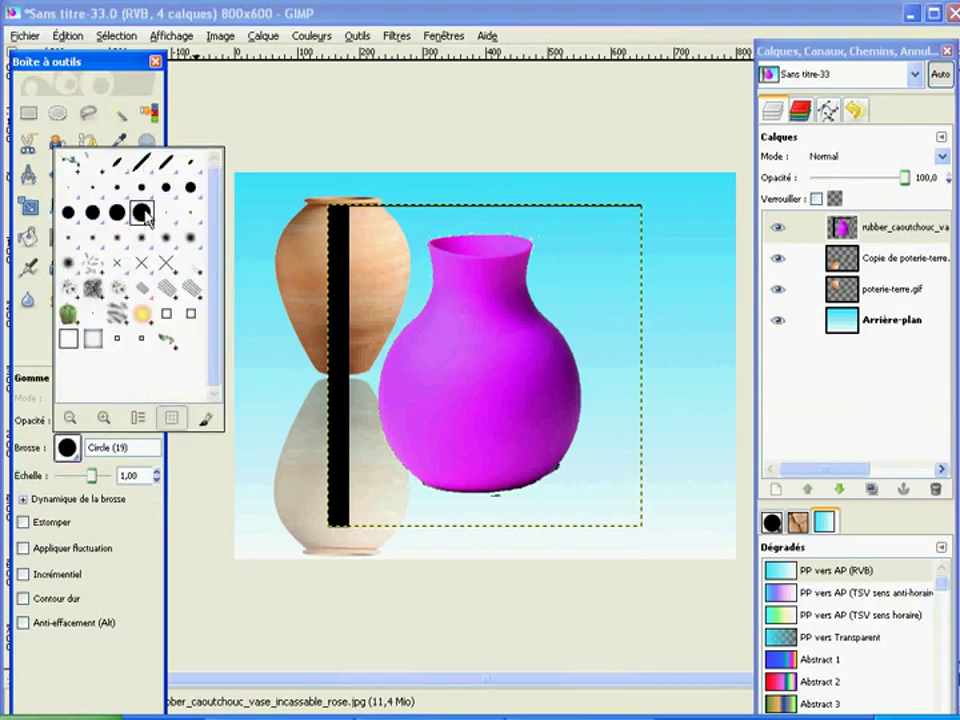
{"action": "left_click", "coordinate": [211, 120]}
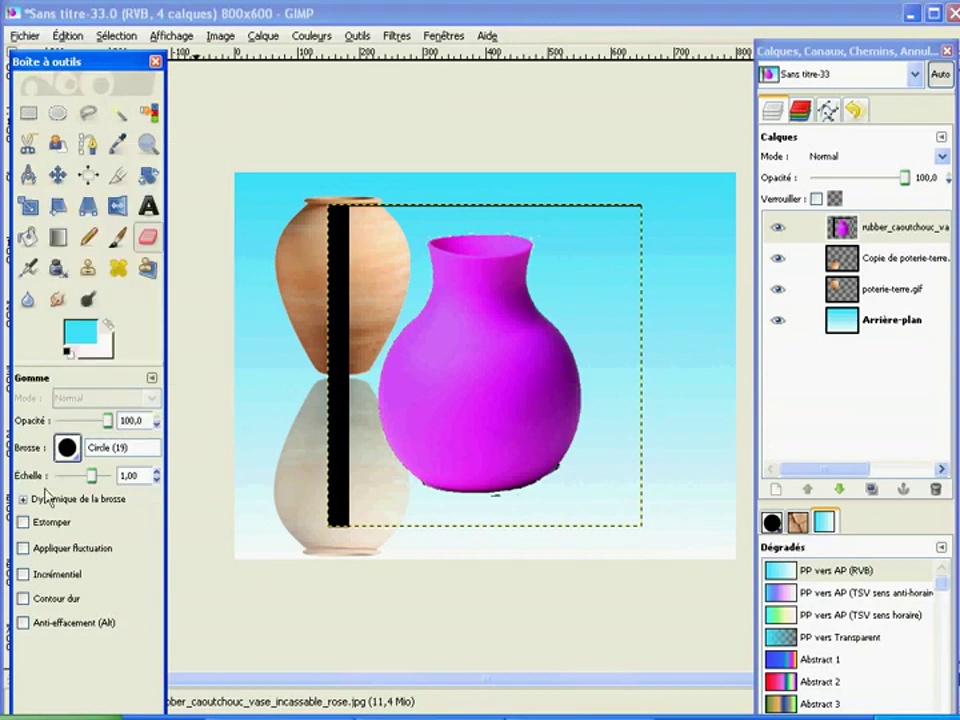
{"action": "left_click_drag", "start_coordinate": [91, 477], "coordinate": [105, 480]}
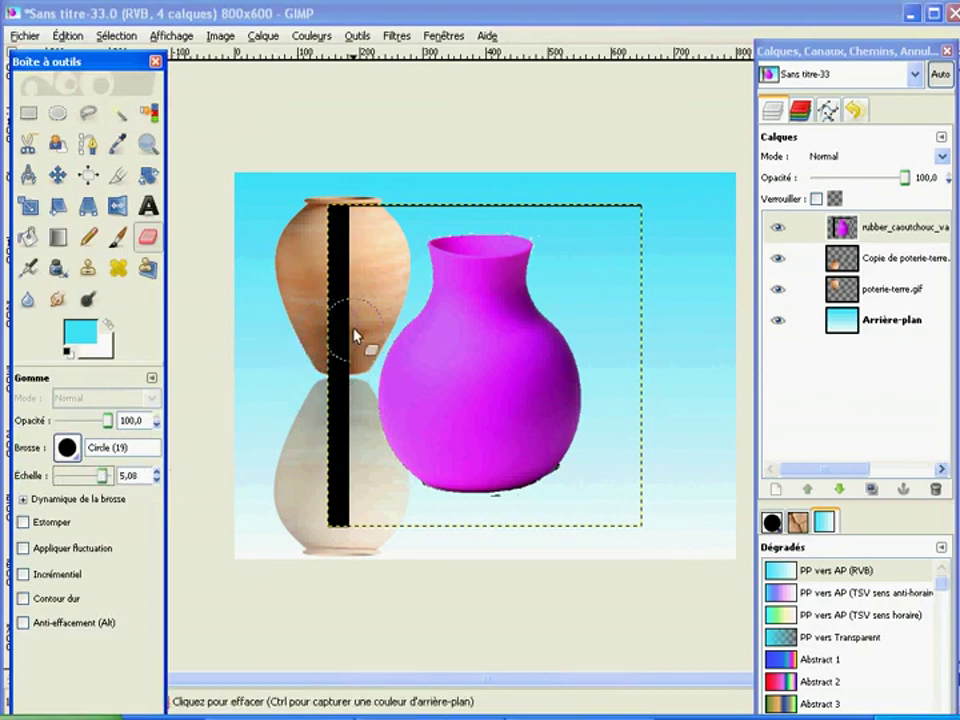
{"action": "left_click_drag", "start_coordinate": [343, 302], "coordinate": [350, 550]}
{"action": "mouse_move", "coordinate": [341, 386]}
{"action": "left_mouse_down"}
{"action": "mouse_move", "coordinate": [338, 212]}
{"action": "mouse_move", "coordinate": [330, 210]}
{"action": "left_mouse_up"}
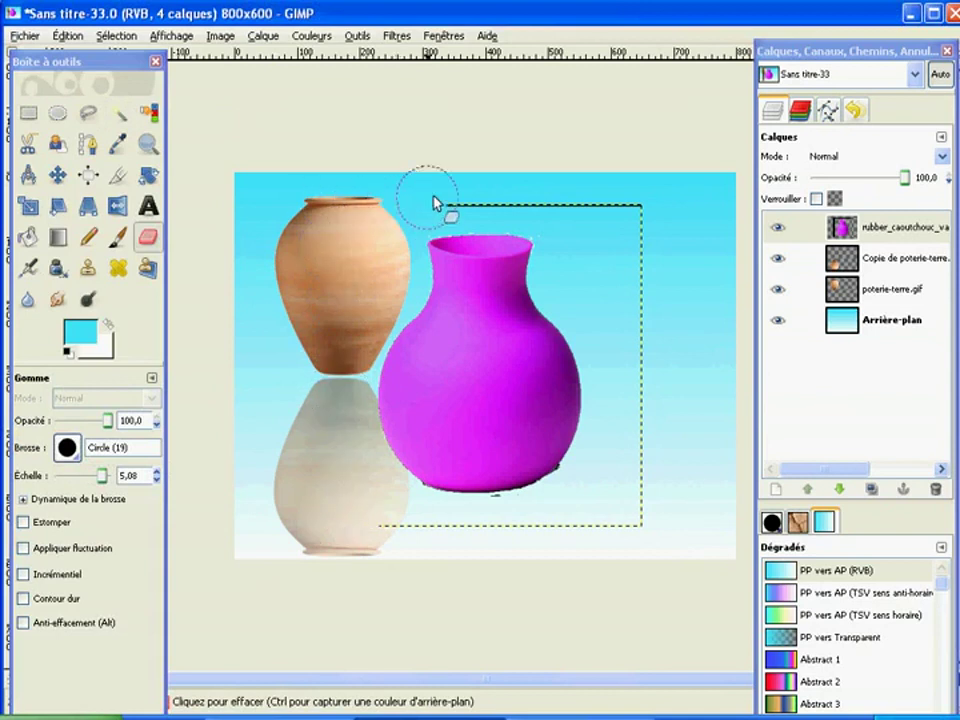
{"action": "mouse_move", "coordinate": [500, 197]}
{"action": "left_mouse_down"}
{"action": "mouse_move", "coordinate": [613, 197]}
{"action": "mouse_move", "coordinate": [638, 208]}
{"action": "left_mouse_up"}
{"action": "left_click_drag", "start_coordinate": [657, 467], "coordinate": [578, 519]}
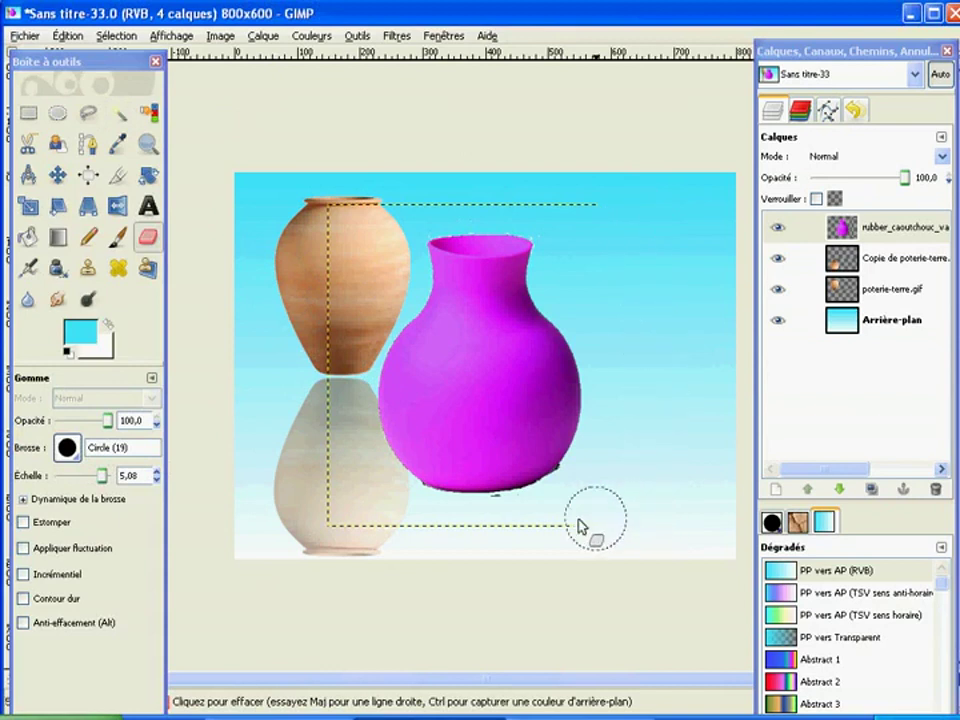
Try to erase the dark residue along the pink vase's base, undoing the unwanted strokes
{"action": "key", "text": "ctrl+z"}
{"action": "key", "text": "ctrl+z"}
{"action": "key", "text": "ctrl+z"}
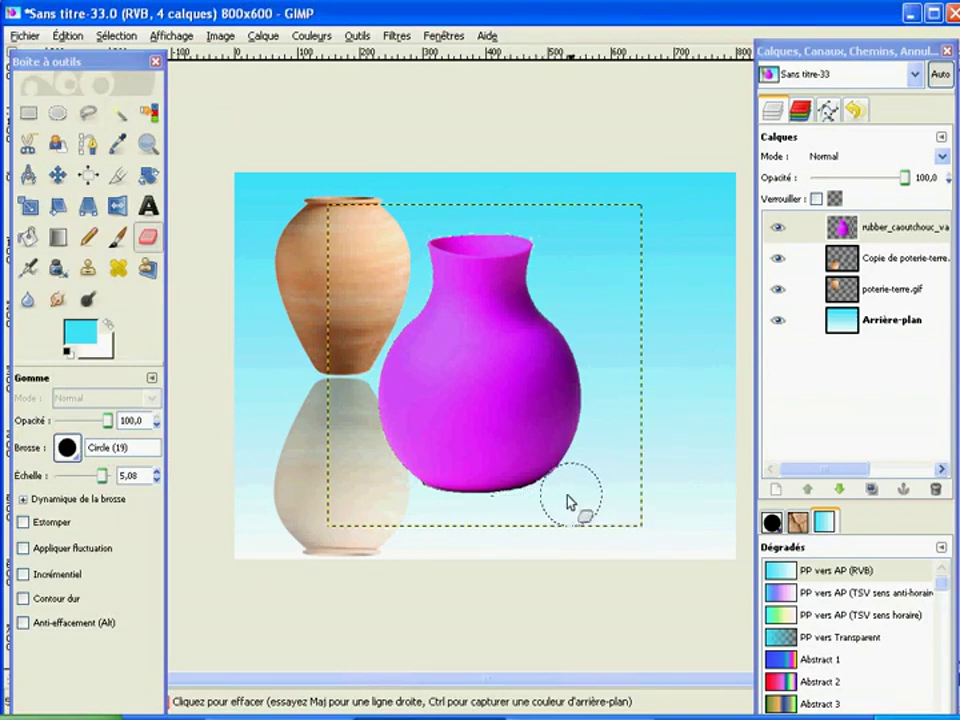
{"action": "mouse_move", "coordinate": [502, 515]}
{"action": "left_mouse_down"}
{"action": "mouse_move", "coordinate": [414, 499]}
{"action": "mouse_move", "coordinate": [399, 506]}
{"action": "mouse_move", "coordinate": [381, 494]}
{"action": "left_mouse_up"}
{"action": "key", "text": "ctrl+z"}
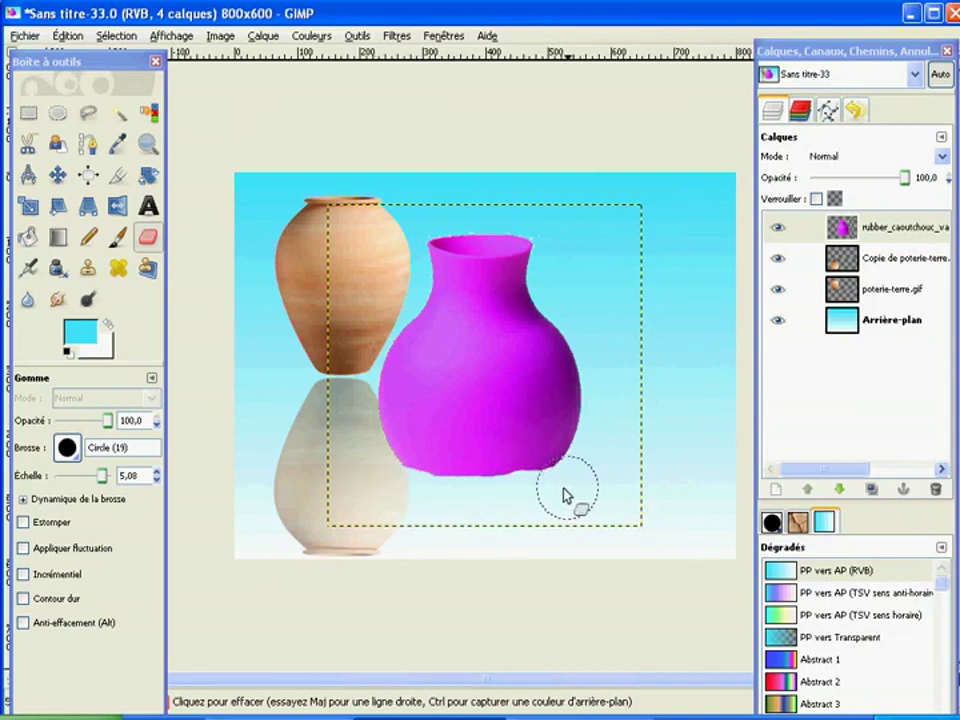
{"action": "left_click_drag", "start_coordinate": [548, 503], "coordinate": [441, 514]}
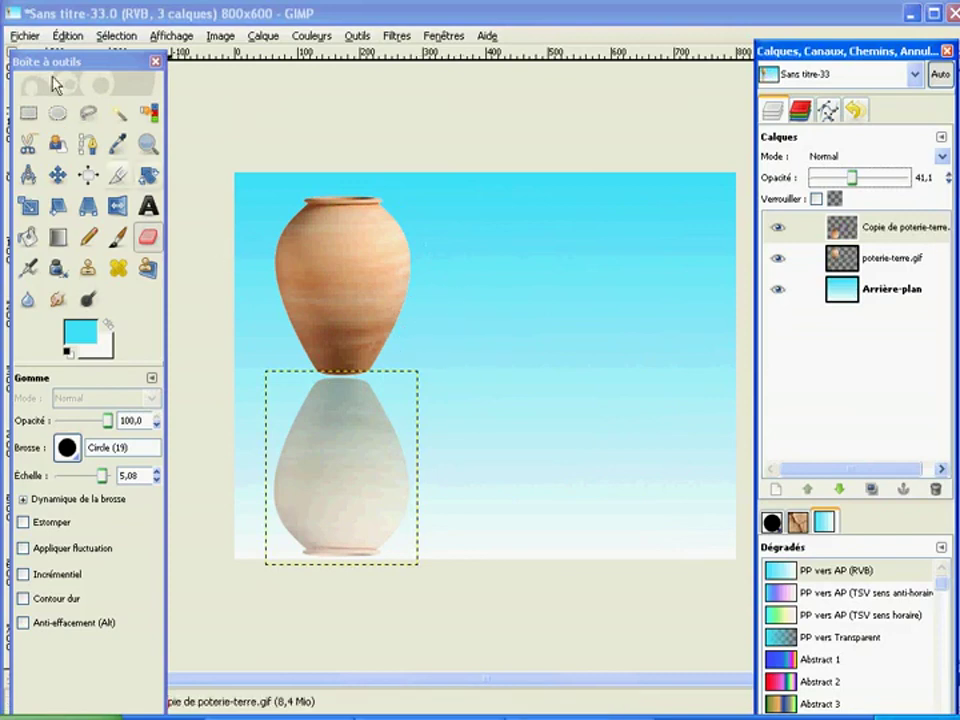
Open rubber_caoutchouc_vase_incassable_rose.jpg again as a new layer above the clay pots
{"action": "left_click", "coordinate": [28, 38]}
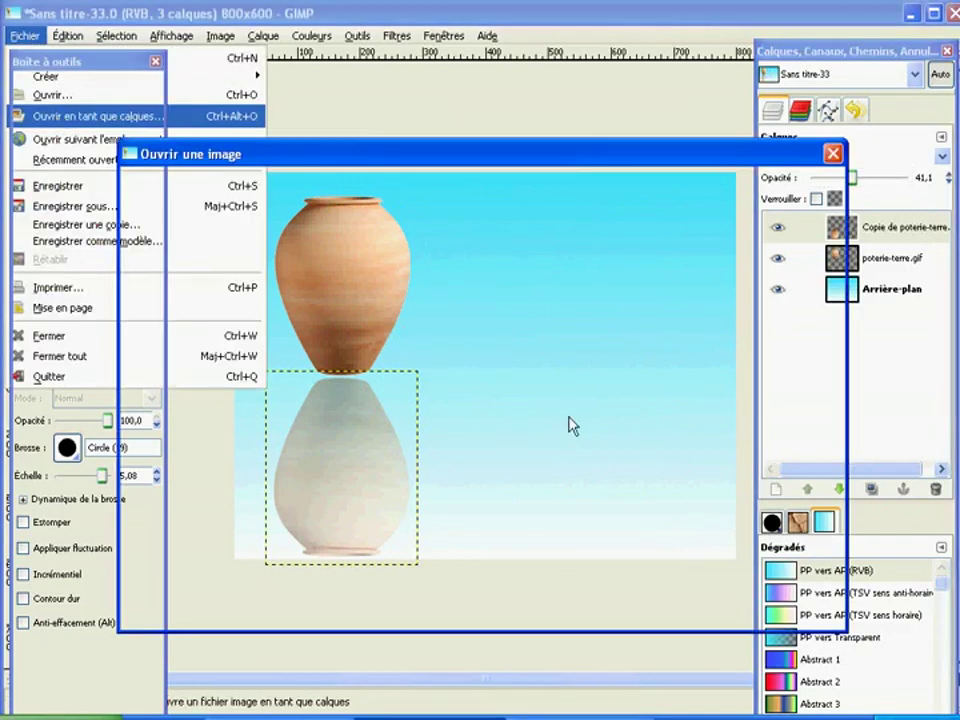
{"action": "left_click", "coordinate": [386, 386]}
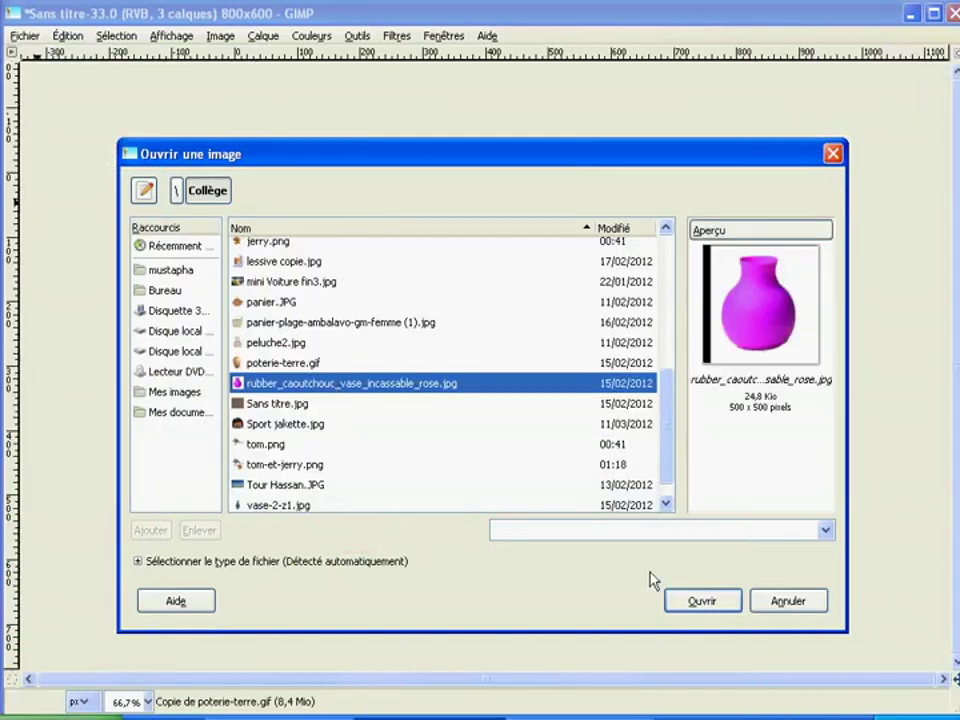
{"action": "left_click", "coordinate": [703, 603]}
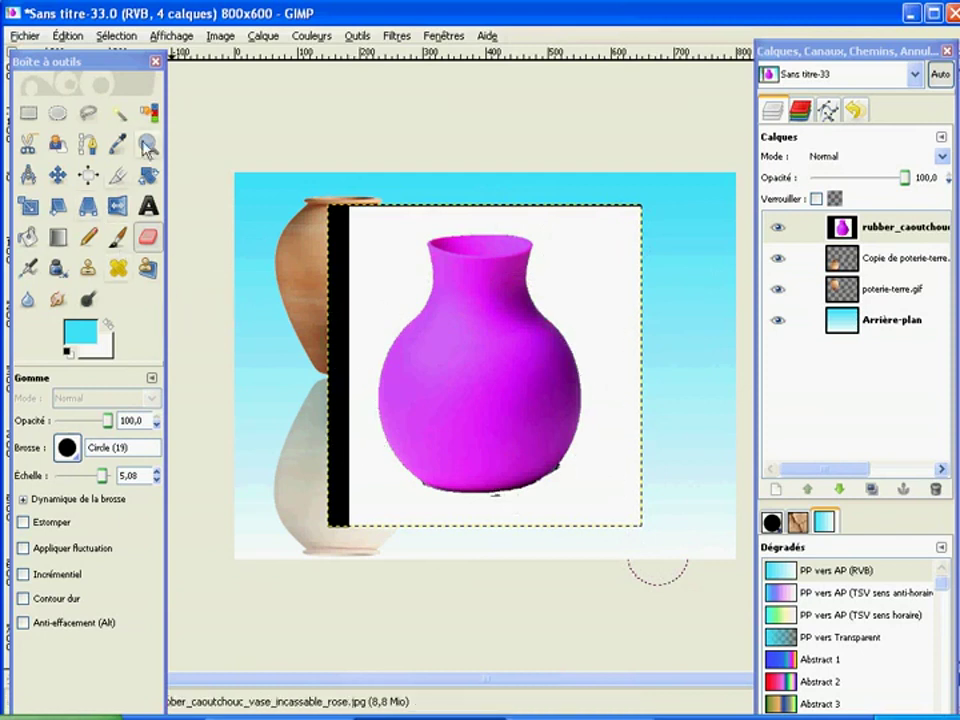
Select the white background around the pink vase by contiguous selection, add an alpha channel to its layer and delete the selected area
{"action": "left_click", "coordinate": [119, 114]}
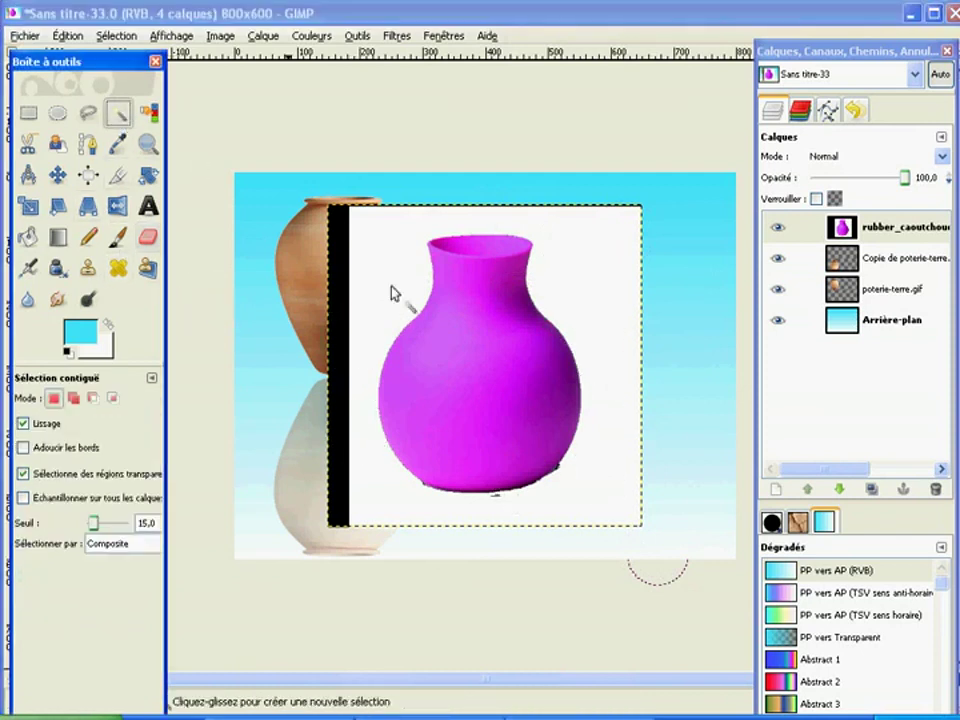
{"action": "left_click", "coordinate": [587, 272]}
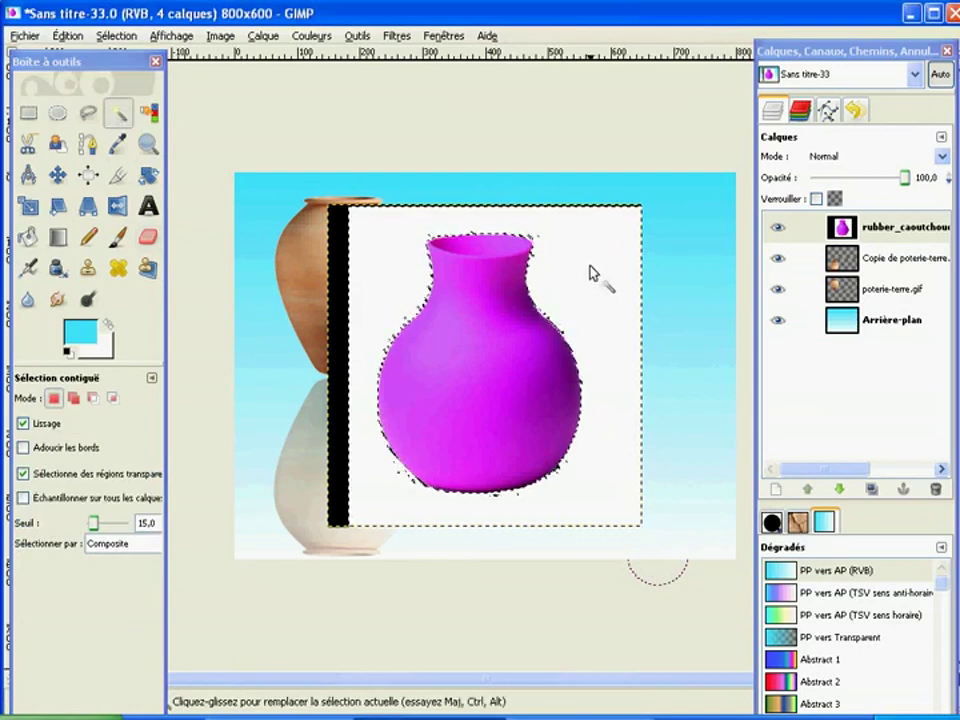
{"action": "right_click", "coordinate": [893, 233]}
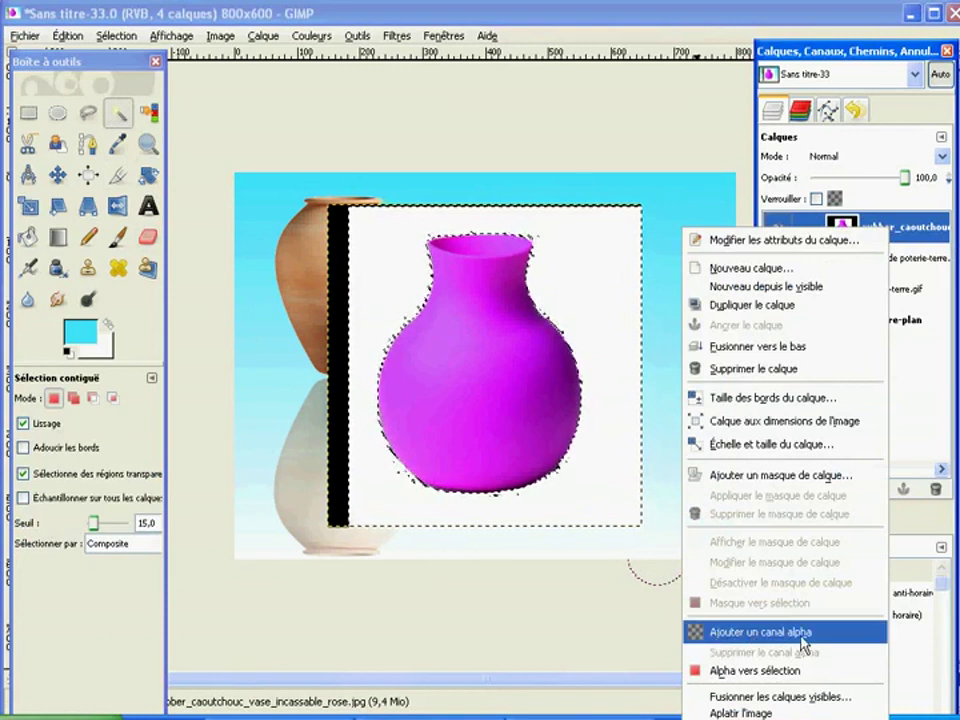
{"action": "left_click", "coordinate": [760, 634]}
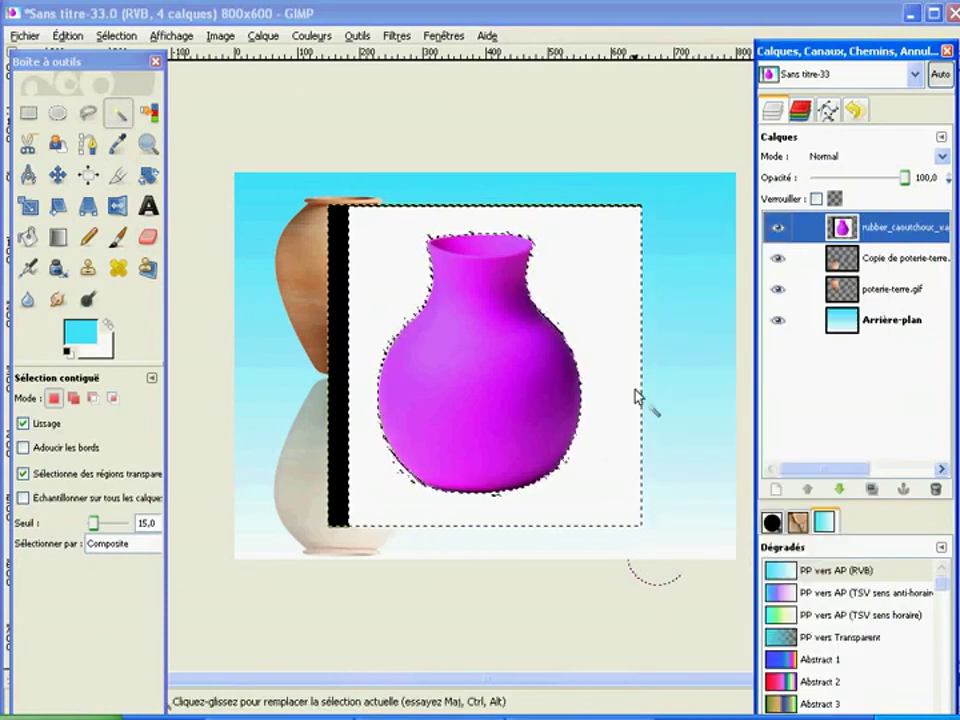
{"action": "key", "text": "Delete"}
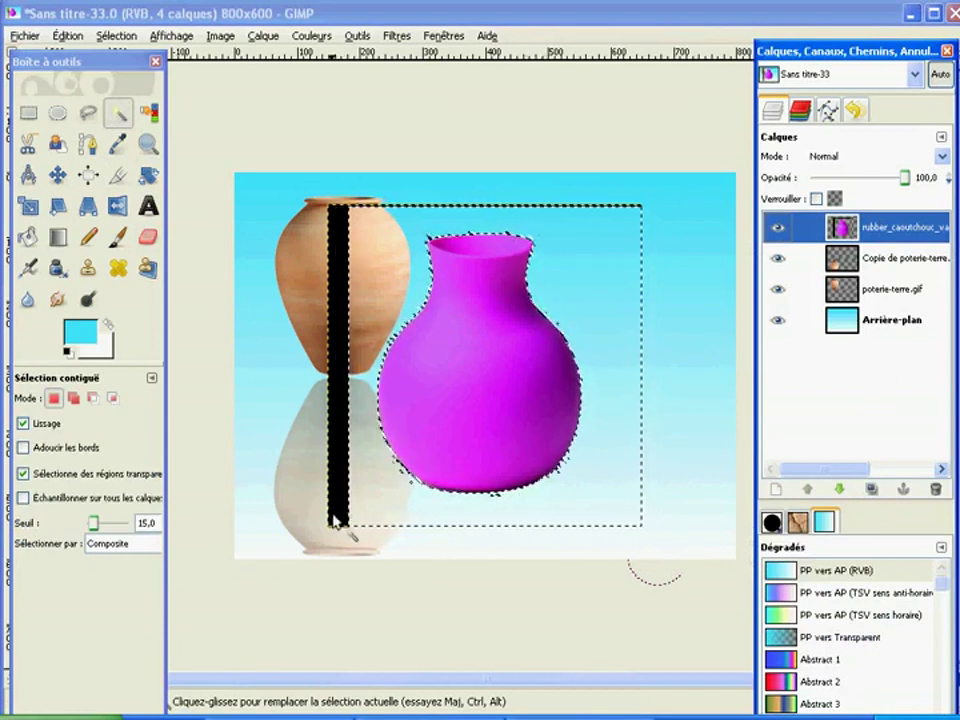
Clear the selection and erase the black strip and line along the pink vase layer's edges with the eraser at scale 4.44
{"action": "left_click", "coordinate": [148, 238]}
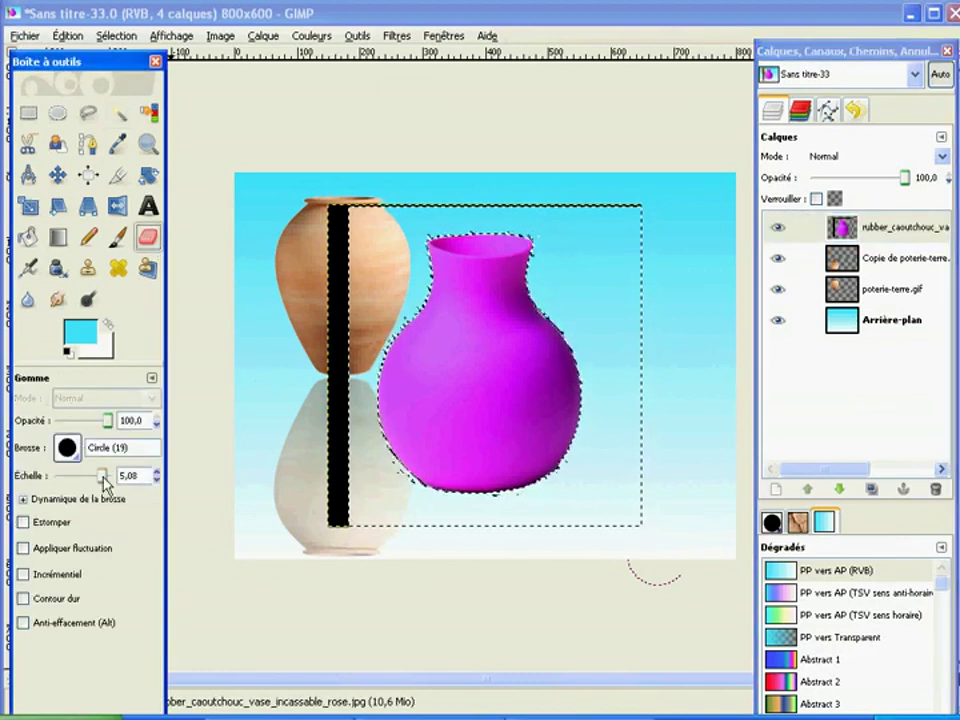
{"action": "mouse_move", "coordinate": [104, 480]}
{"action": "left_mouse_down"}
{"action": "mouse_move", "coordinate": [96, 483]}
{"action": "mouse_move", "coordinate": [104, 480]}
{"action": "left_mouse_up"}
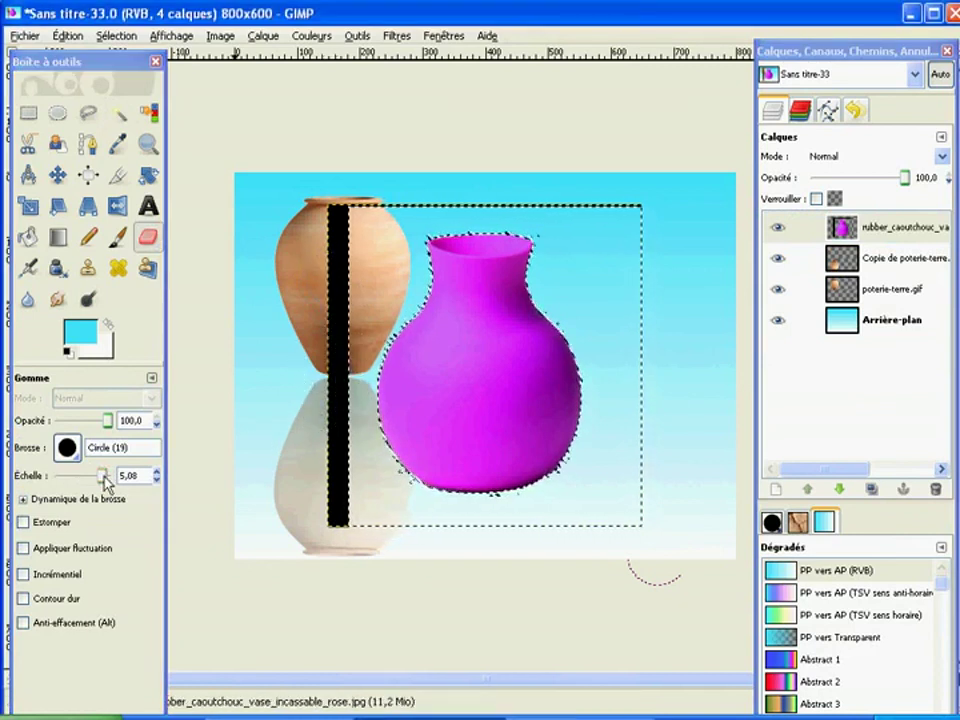
{"action": "left_click_drag", "start_coordinate": [104, 480], "coordinate": [101, 480]}
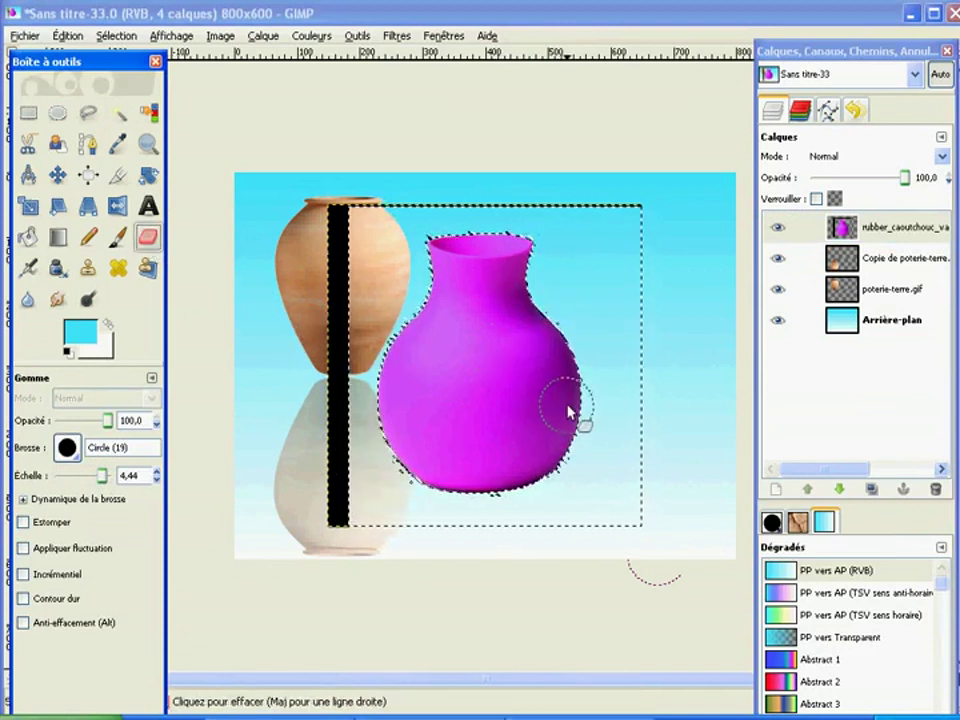
{"action": "key", "text": "ctrl+shift+a"}
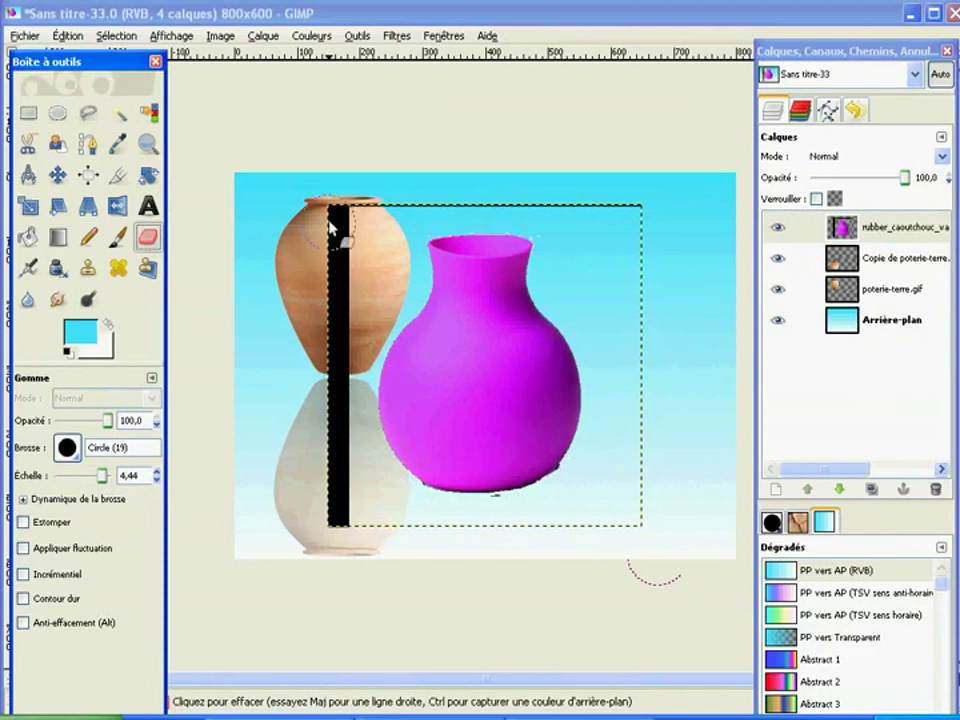
{"action": "left_click_drag", "start_coordinate": [331, 228], "coordinate": [338, 530]}
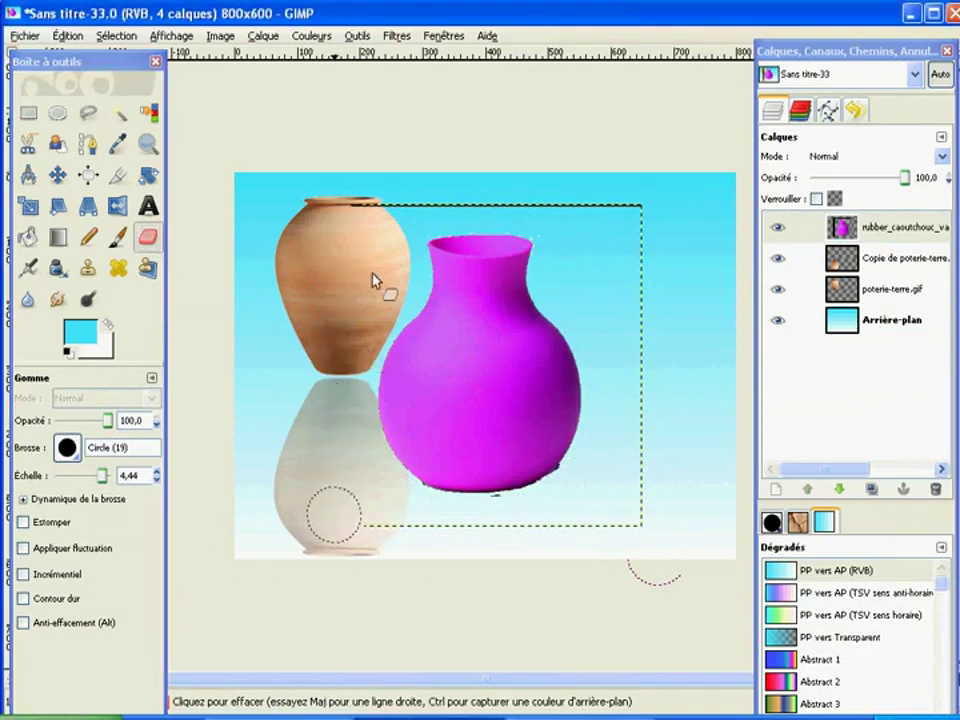
{"action": "left_click_drag", "start_coordinate": [347, 214], "coordinate": [641, 205]}
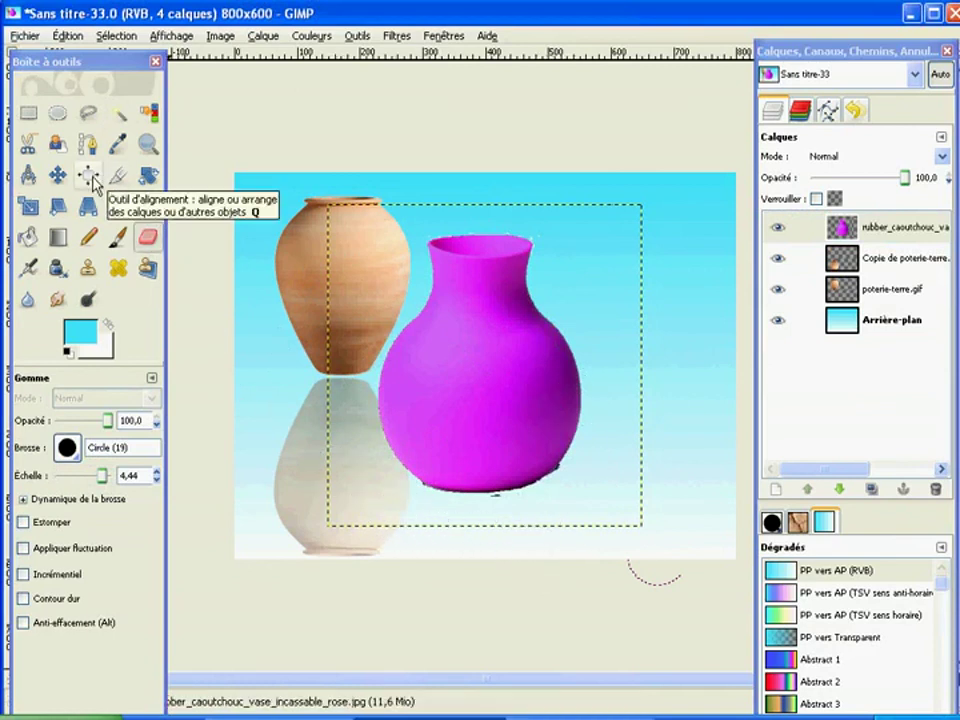
Scale the pink vase layer down to 200 x 172 pixels beside the clay pot and duplicate the layer
{"action": "left_click", "coordinate": [28, 205]}
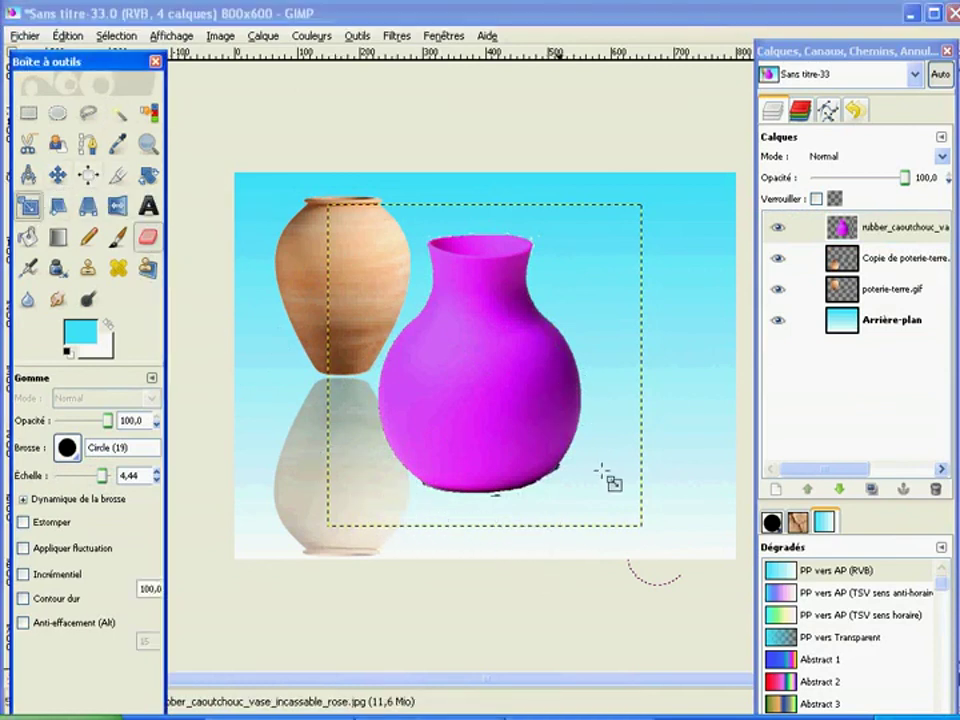
{"action": "left_click_drag", "start_coordinate": [592, 487], "coordinate": [493, 299]}
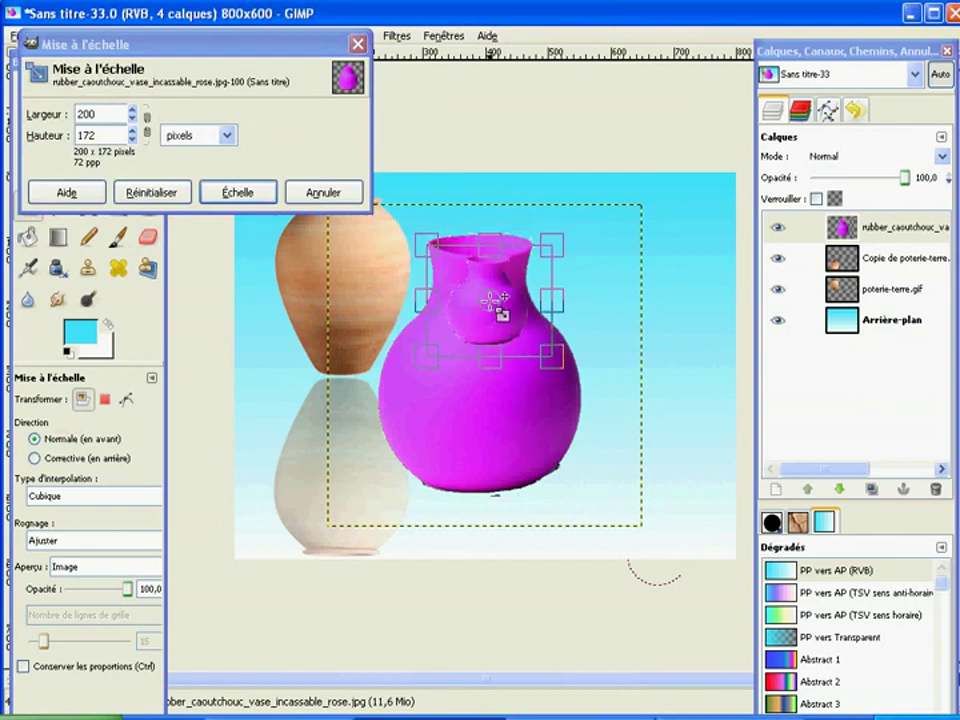
{"action": "left_click", "coordinate": [238, 193]}
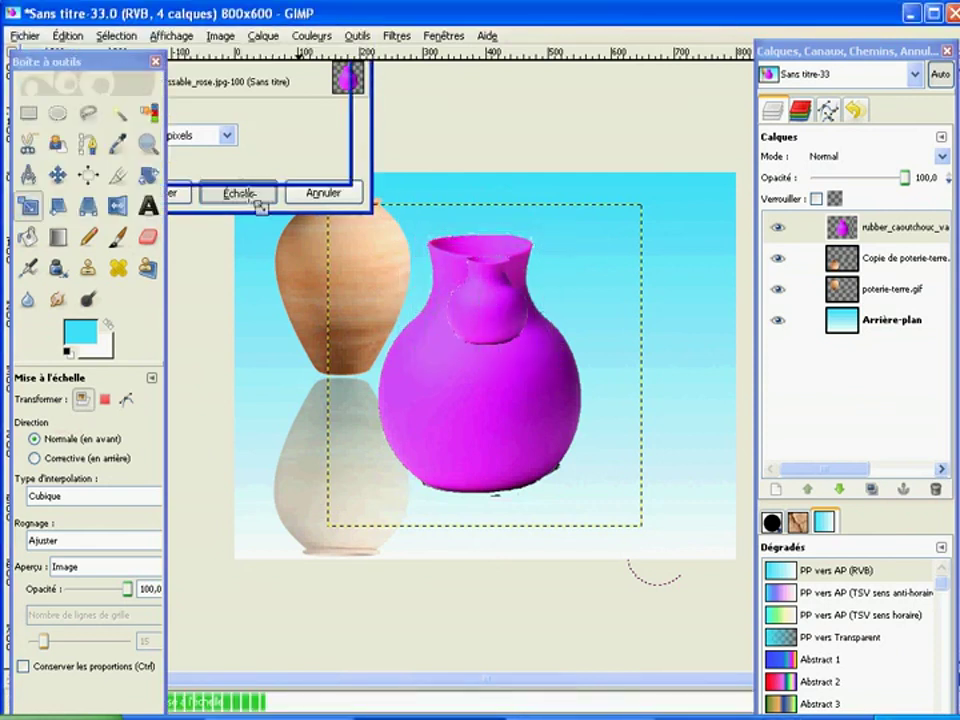
{"action": "left_click", "coordinate": [924, 234]}
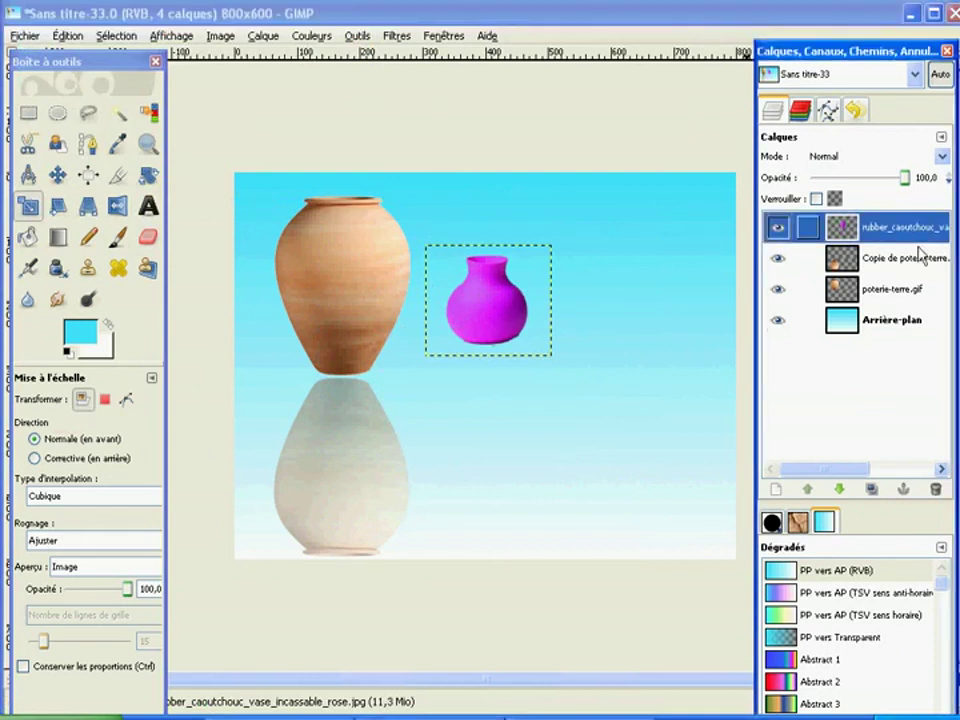
{"action": "left_click", "coordinate": [874, 490]}
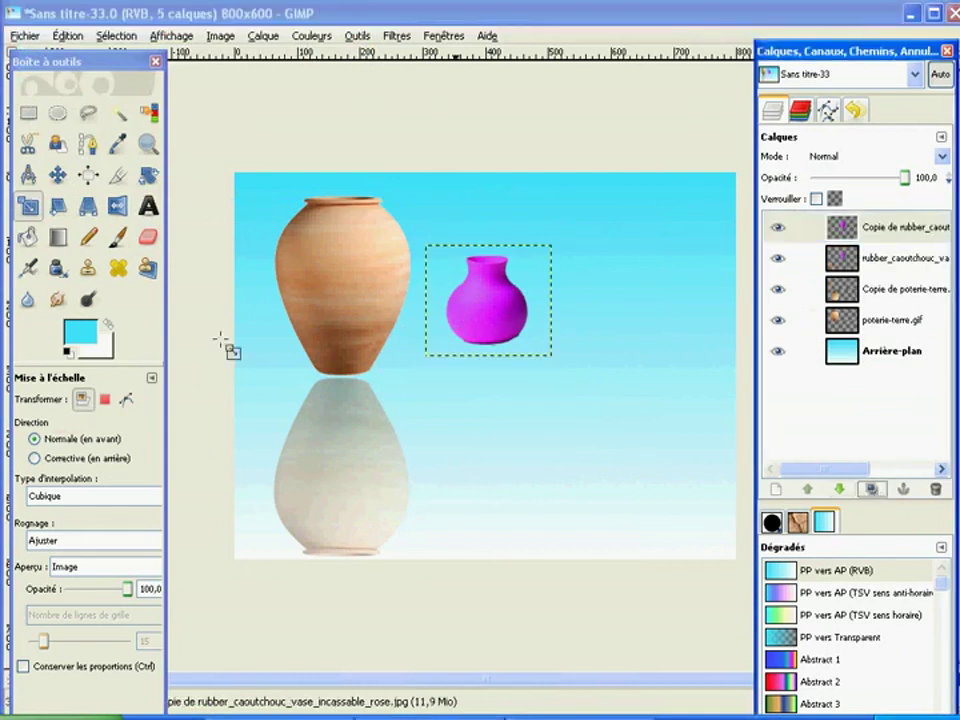
Move the duplicated pink vase layer straight down, directly beneath the original pink vase
{"action": "left_click", "coordinate": [57, 175]}
{"action": "left_click_drag", "start_coordinate": [486, 319], "coordinate": [484, 408]}
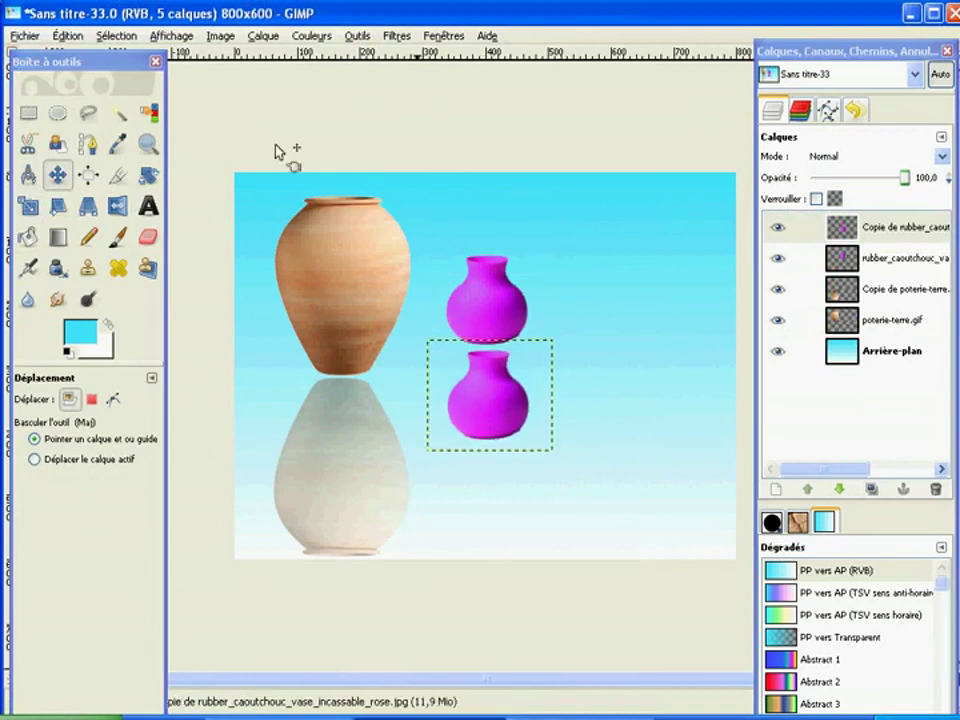
Flip the lower pink vase vertically and reduce its layer opacity to about 51.6
{"action": "left_click", "coordinate": [262, 37]}
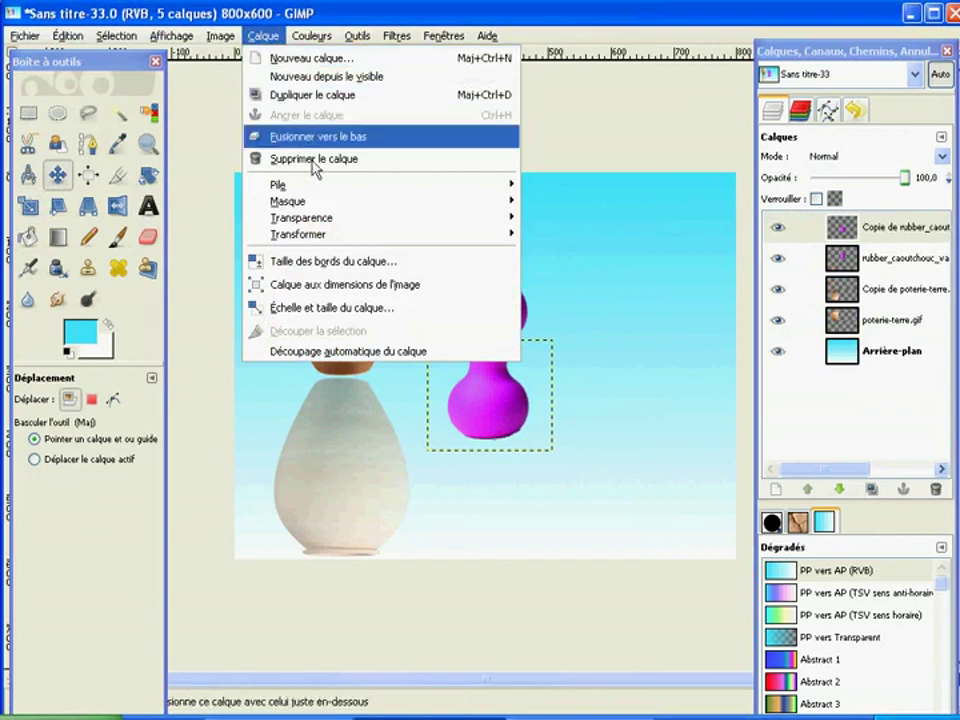
{"action": "mouse_move", "coordinate": [341, 244]}
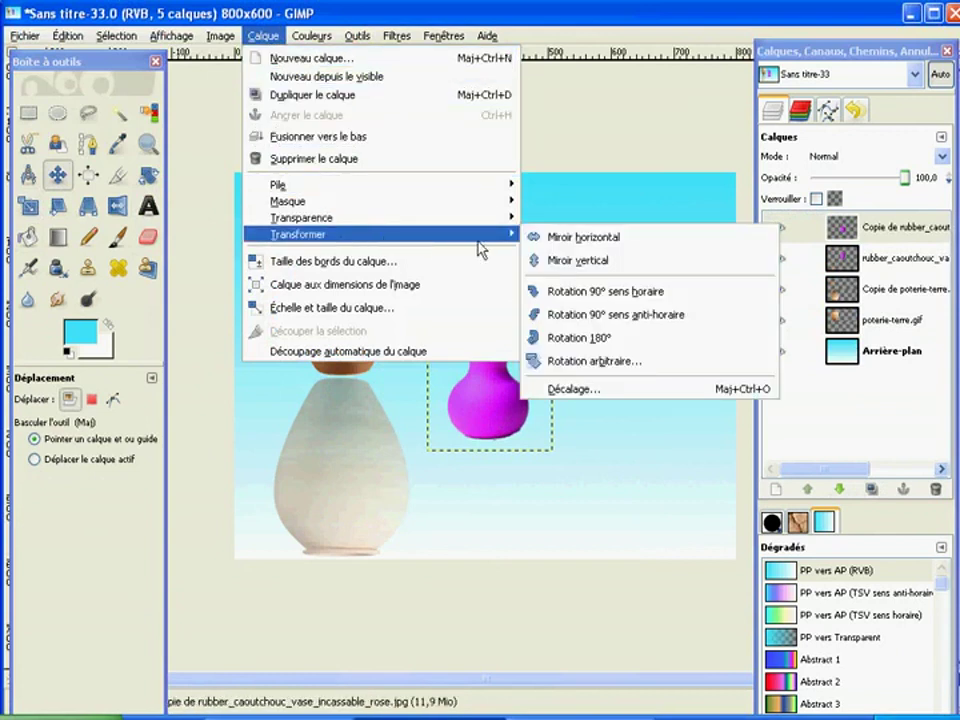
{"action": "left_click", "coordinate": [555, 260]}
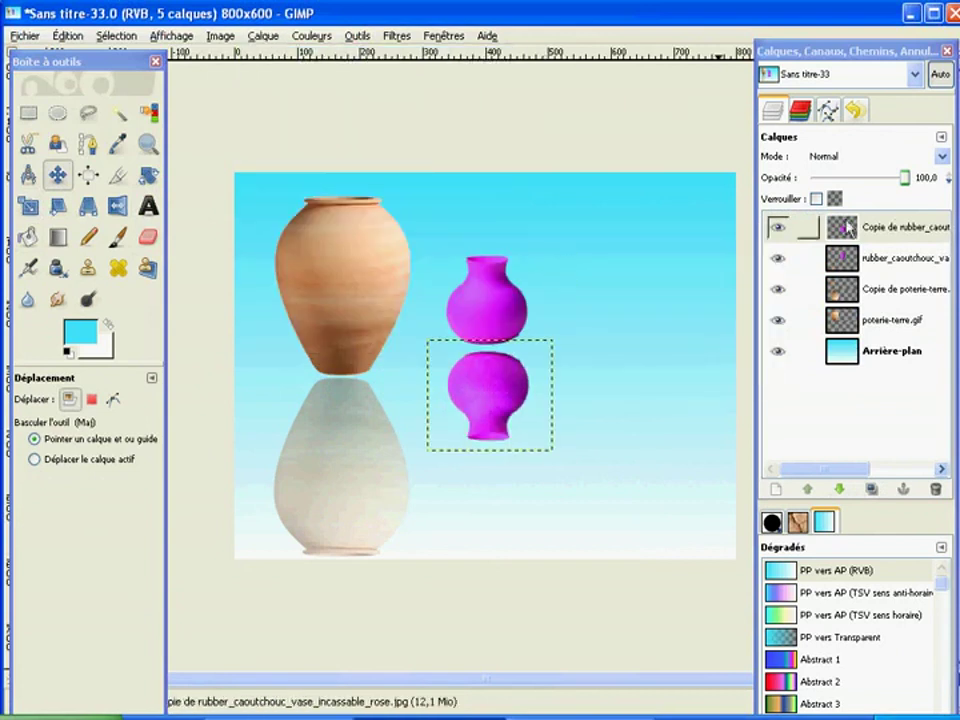
{"action": "left_click_drag", "start_coordinate": [905, 180], "coordinate": [863, 186]}
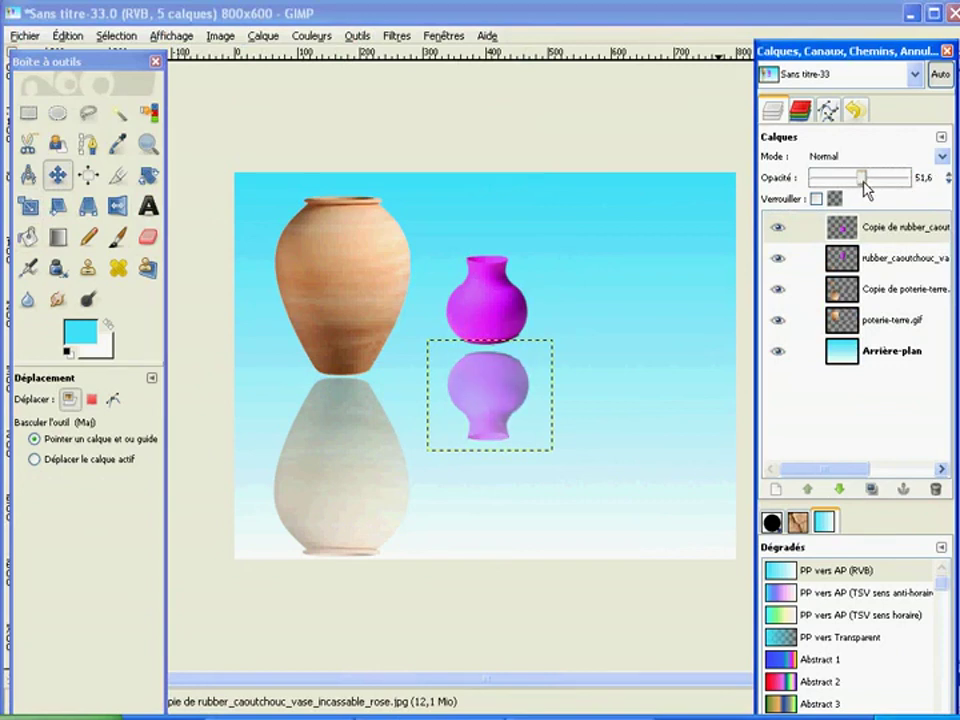
Open vase-2-z1.jpg as a new layer above the existing pots
{"action": "left_click", "coordinate": [28, 37]}
{"action": "left_click", "coordinate": [50, 117]}
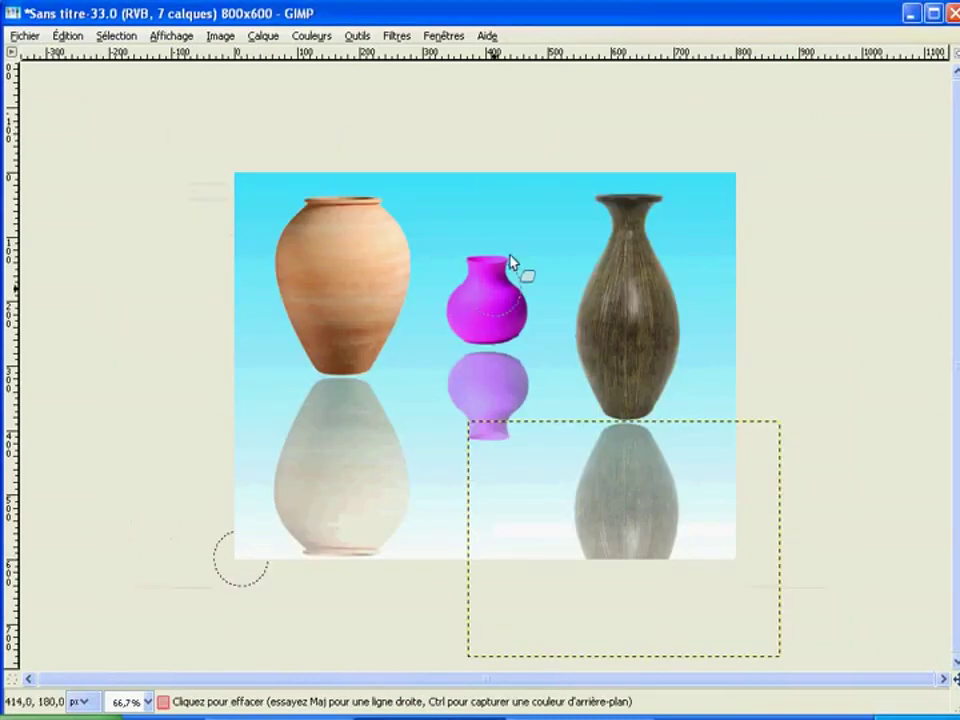
{"action": "left_click", "coordinate": [25, 35]}
{"action": "left_click", "coordinate": [149, 506]}
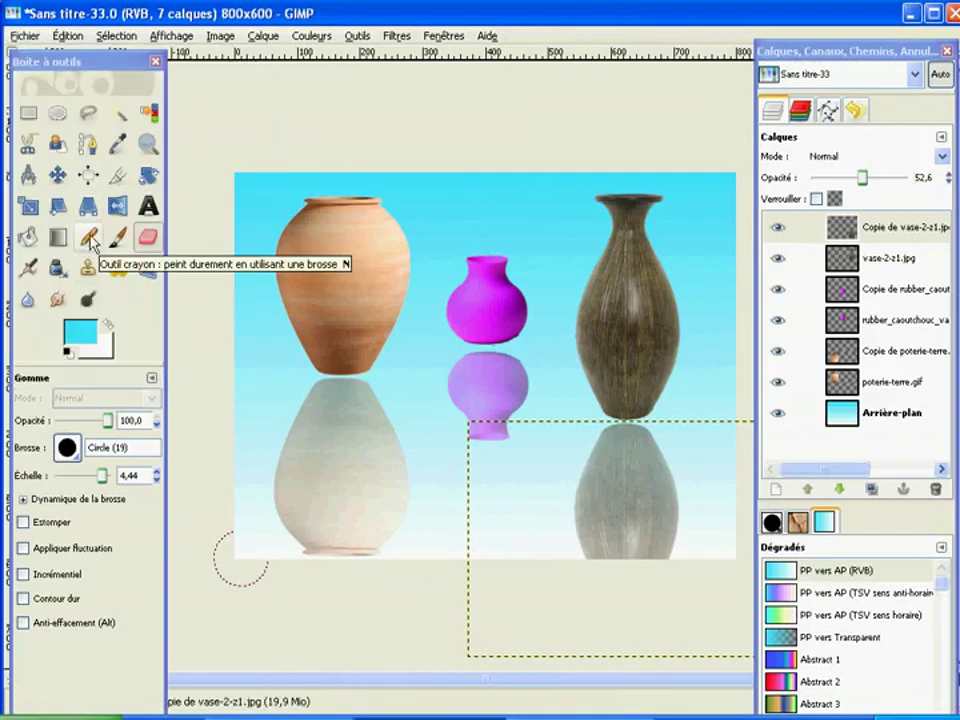
Add the text "L'ART DE LA POTERIE" above the pink vase with the Text tool
{"action": "left_click", "coordinate": [148, 206]}
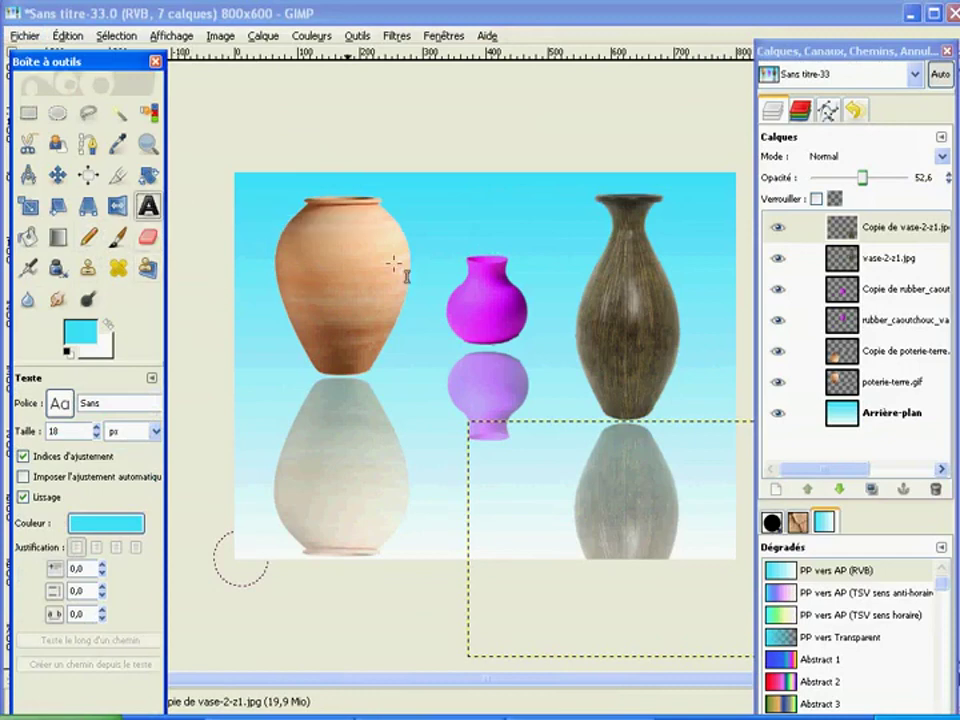
{"action": "left_click", "coordinate": [462, 206]}
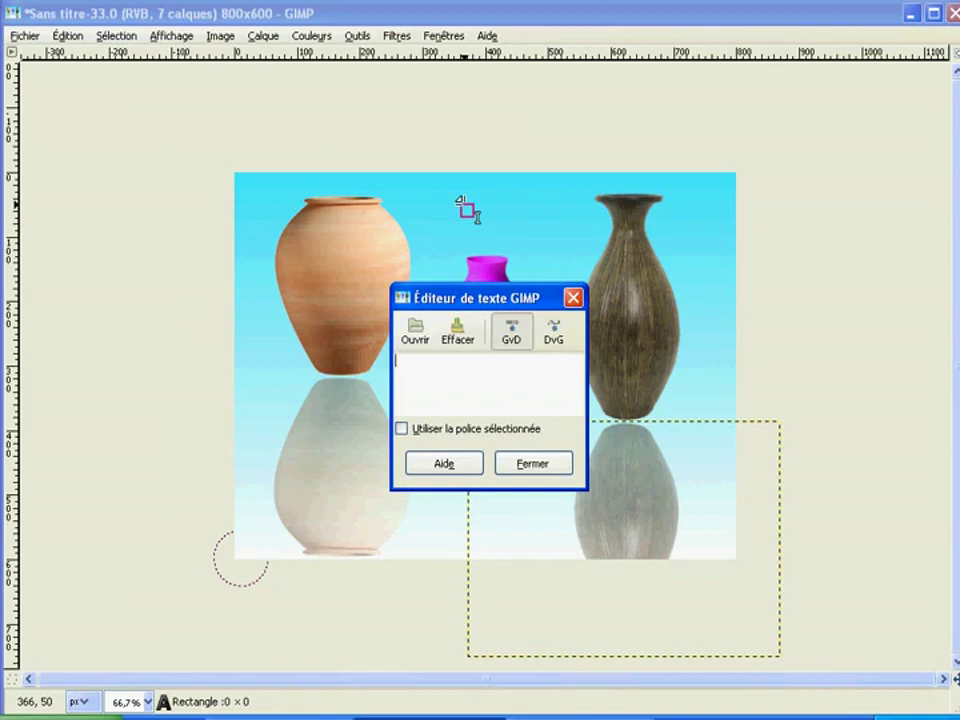
{"action": "type", "text": "L'ART D"}
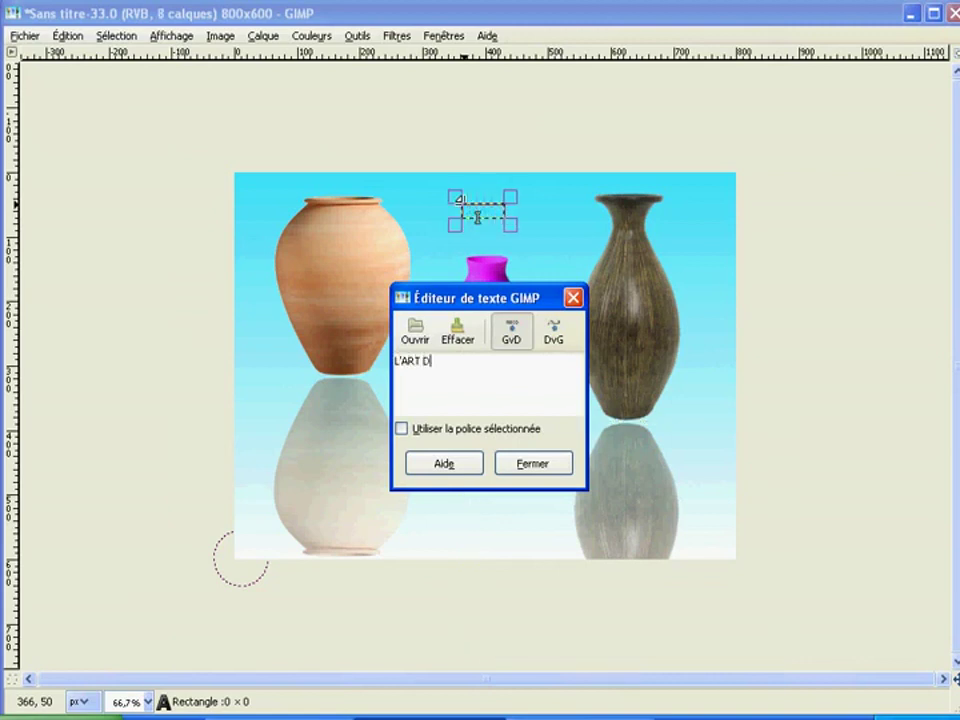
{"action": "type", "text": "E LA PO"}
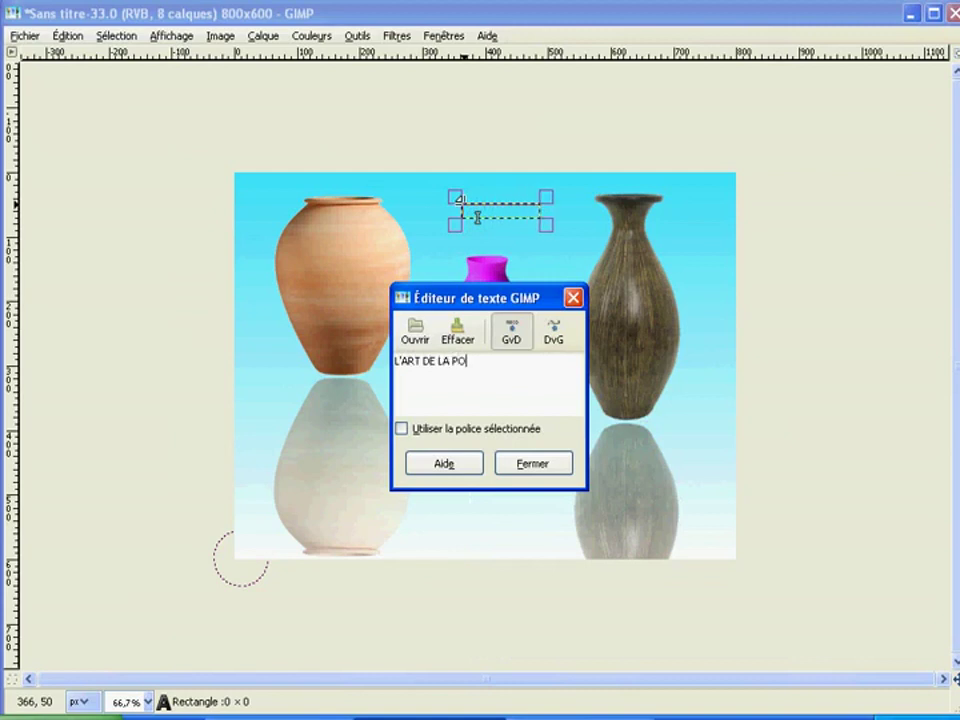
{"action": "type", "text": "TERIE"}
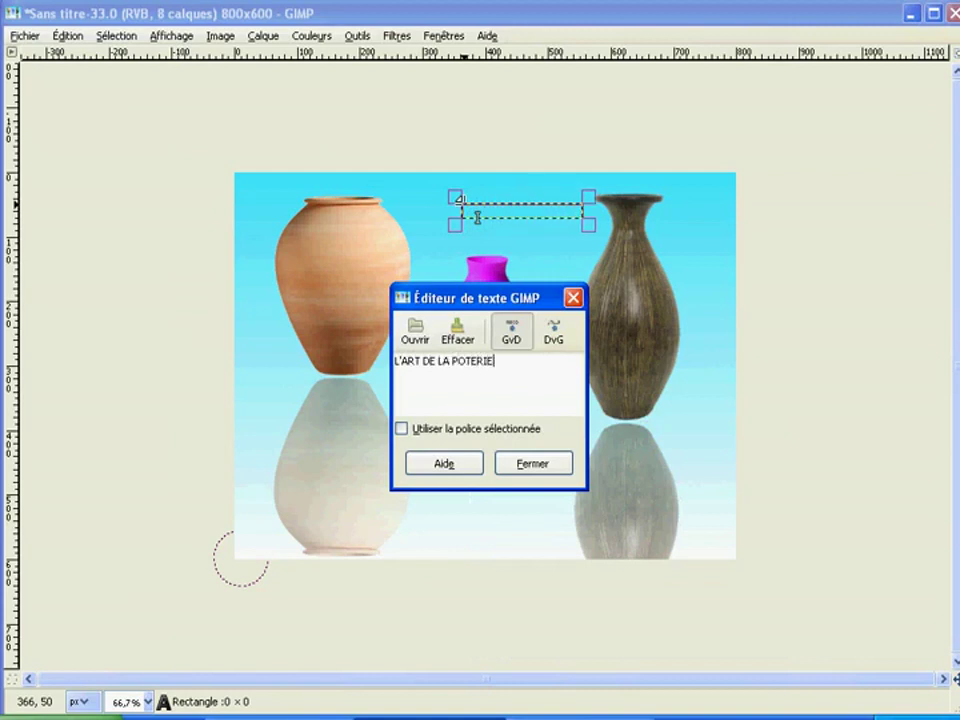
{"action": "left_click", "coordinate": [528, 476]}
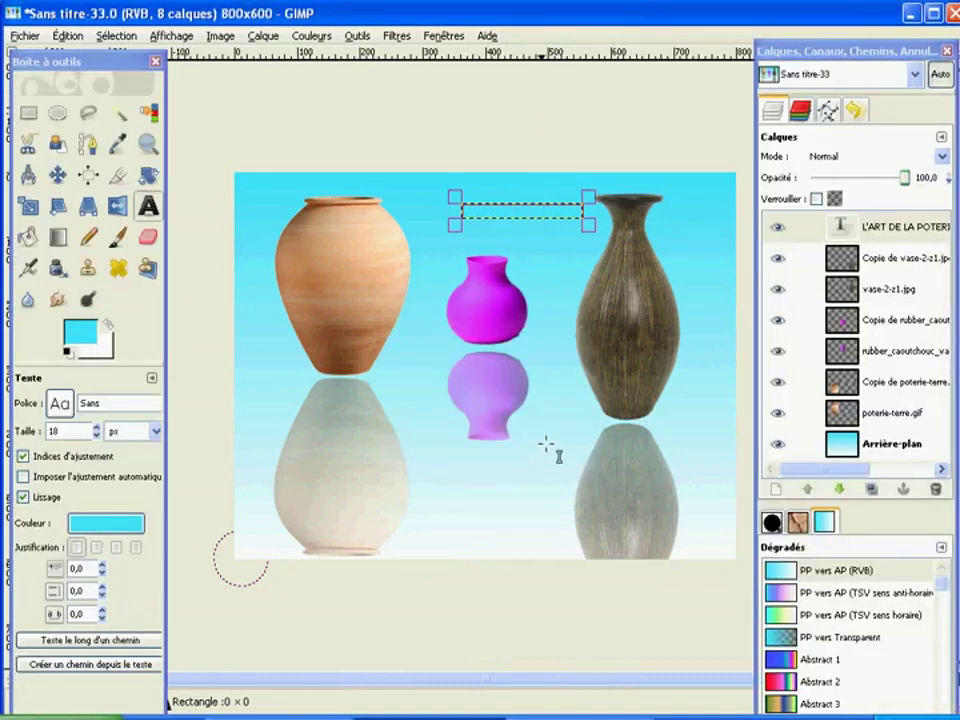
Enlarge the title's text box to about 281 × 90 pixels and set the text colour to red fb455e
{"action": "left_click_drag", "start_coordinate": [604, 240], "coordinate": [640, 266]}
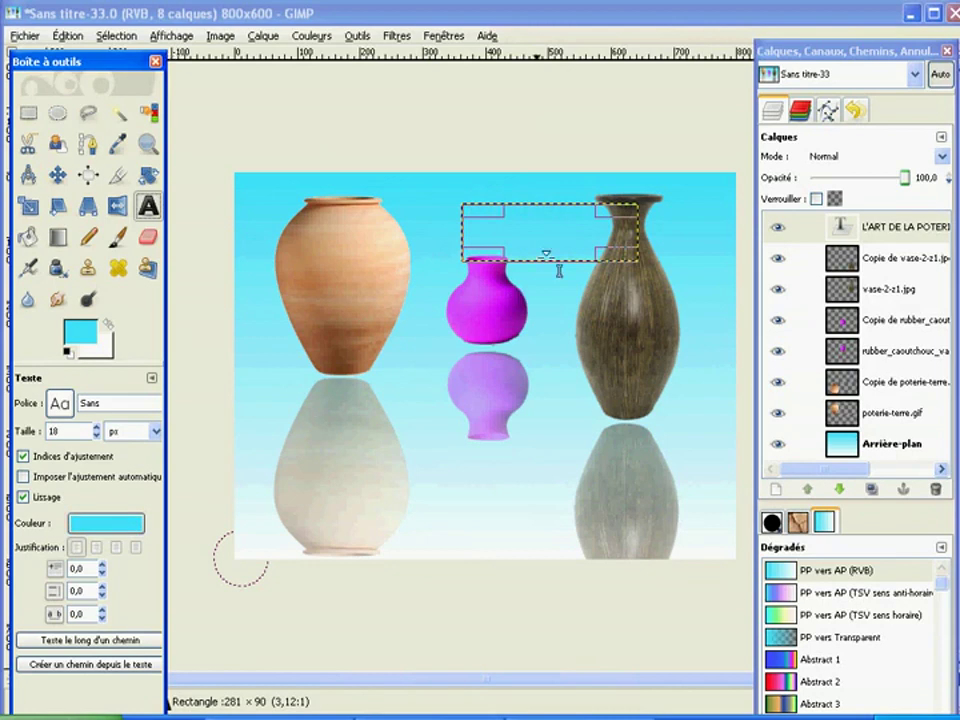
{"action": "left_click", "coordinate": [551, 233]}
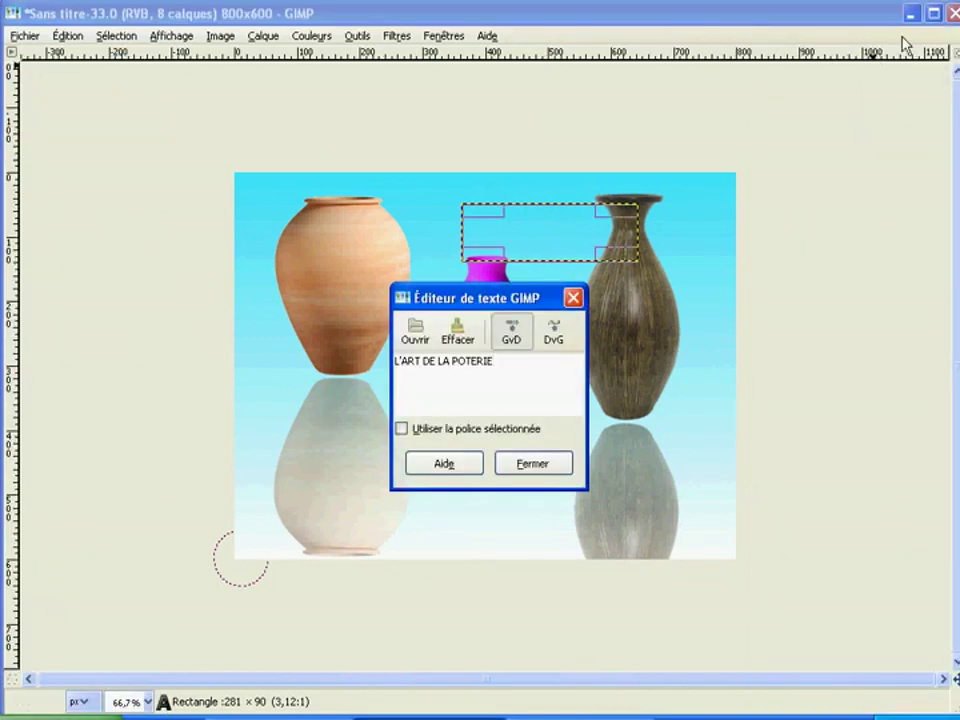
{"action": "left_click", "coordinate": [508, 35]}
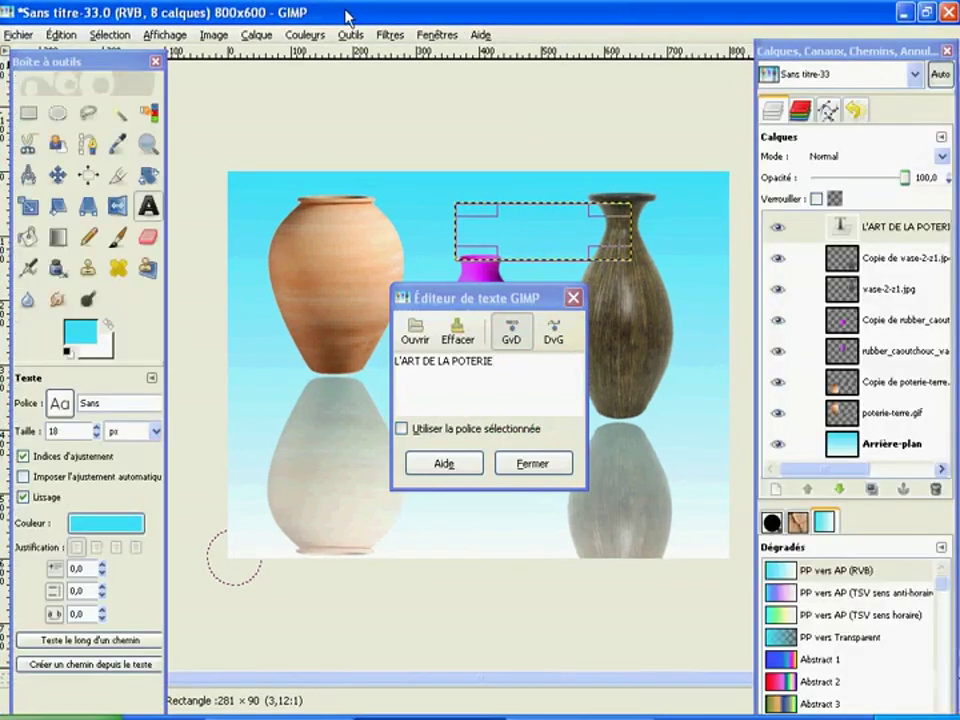
{"action": "left_click", "coordinate": [105, 520]}
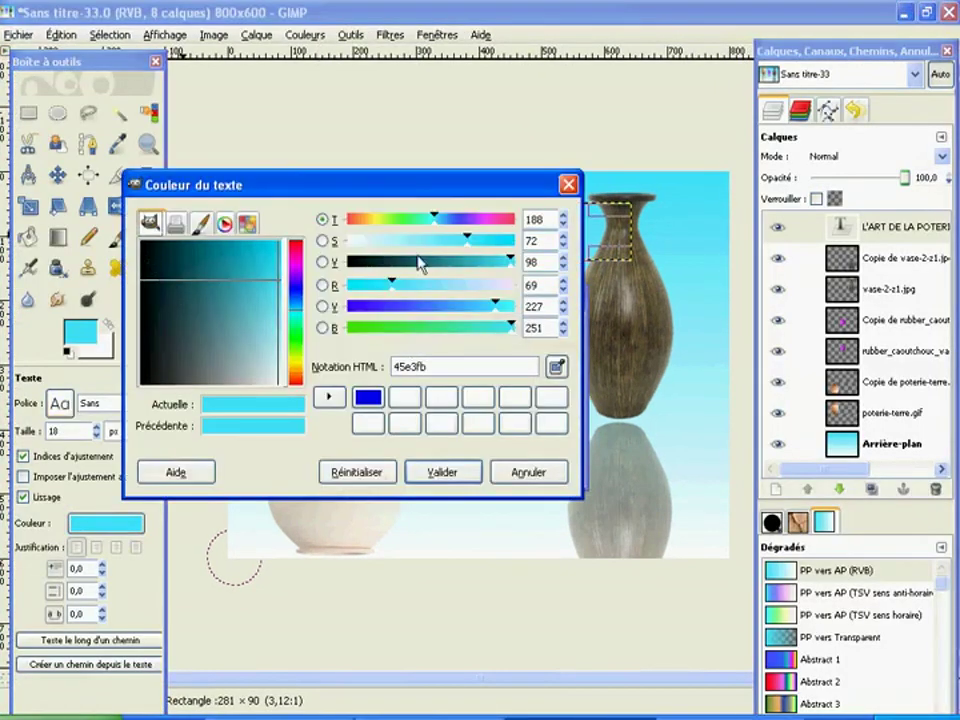
{"action": "left_click", "coordinate": [511, 219]}
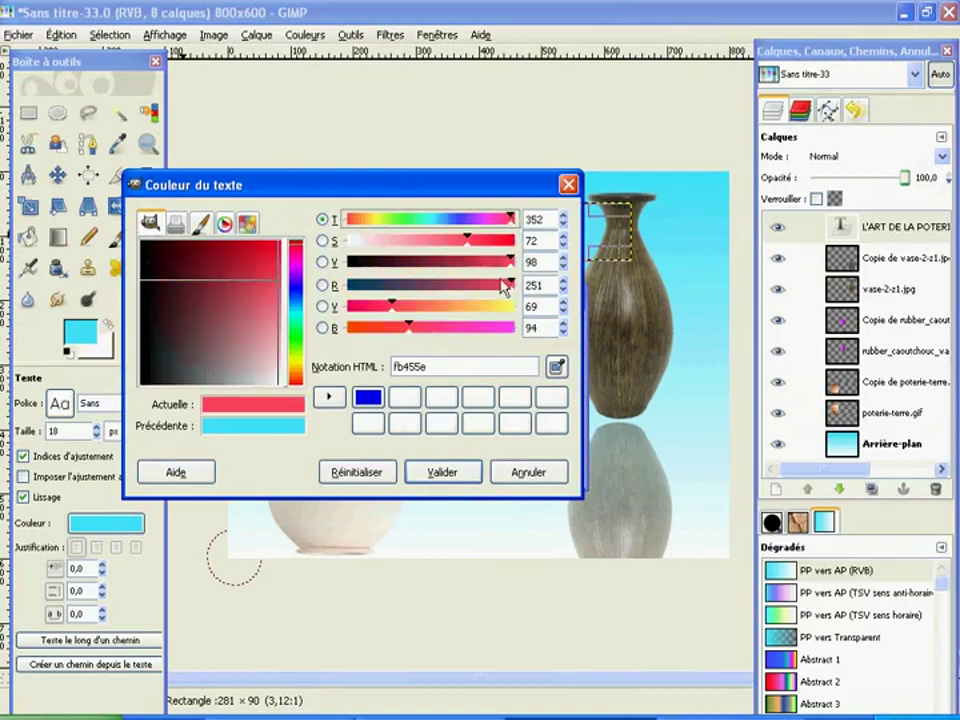
{"action": "left_click", "coordinate": [443, 475]}
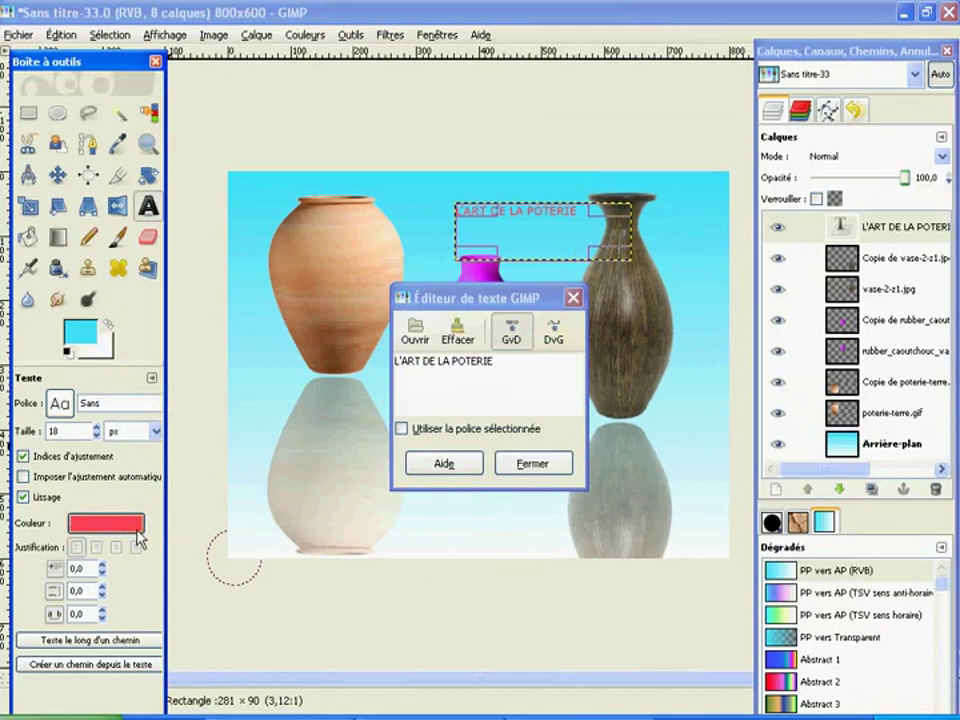
Set the title's font size to 38 px and close the text editor
{"action": "left_click", "coordinate": [97, 426]}
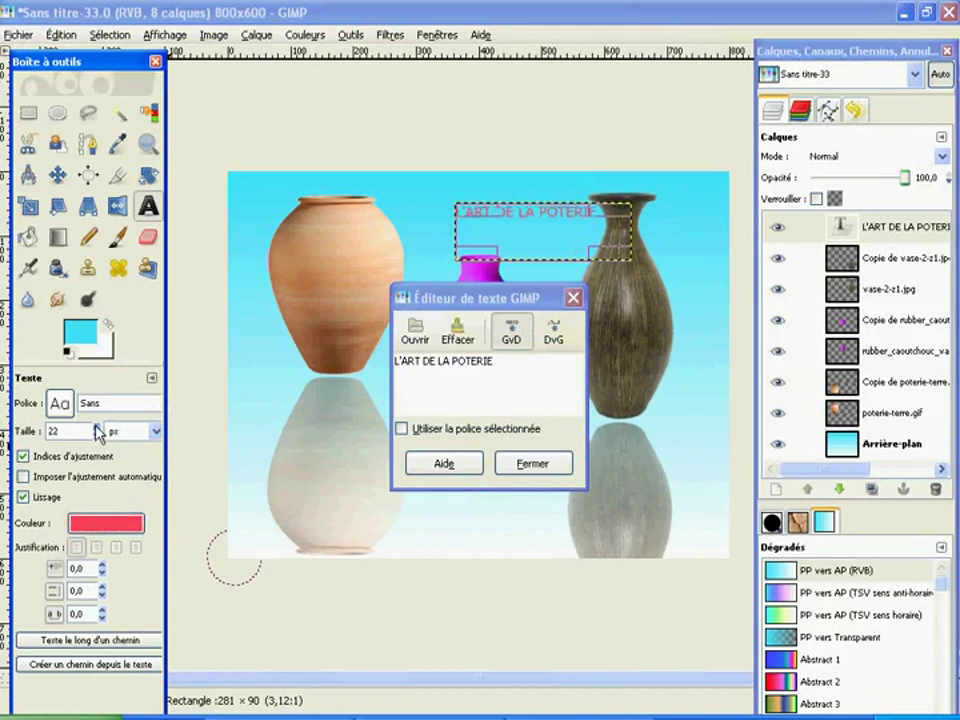
{"action": "left_click", "coordinate": [97, 426]}
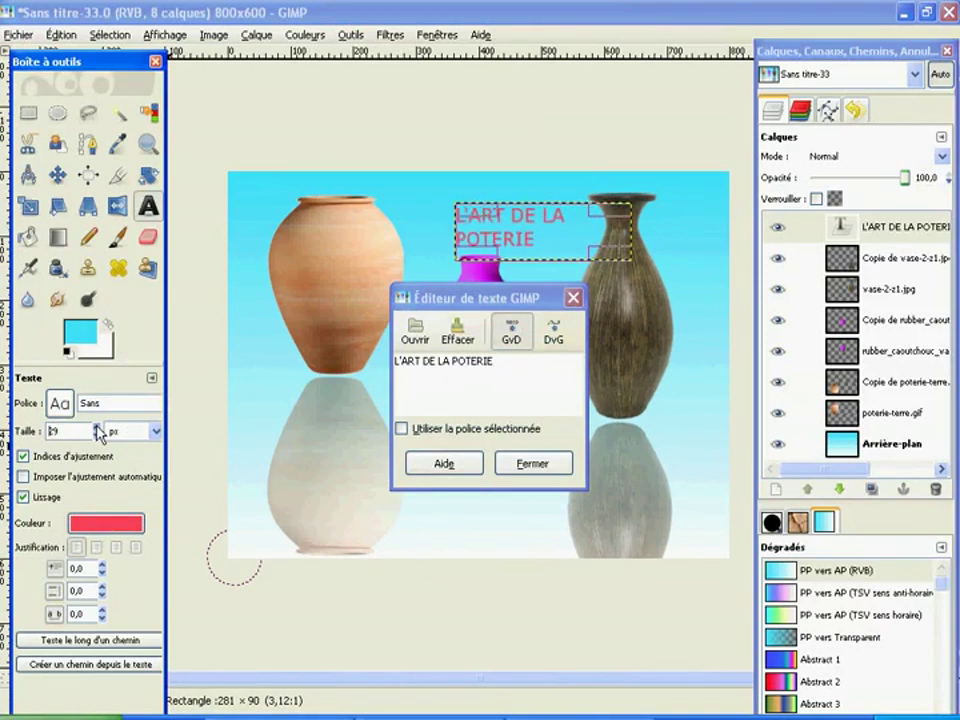
{"action": "left_click", "coordinate": [97, 426]}
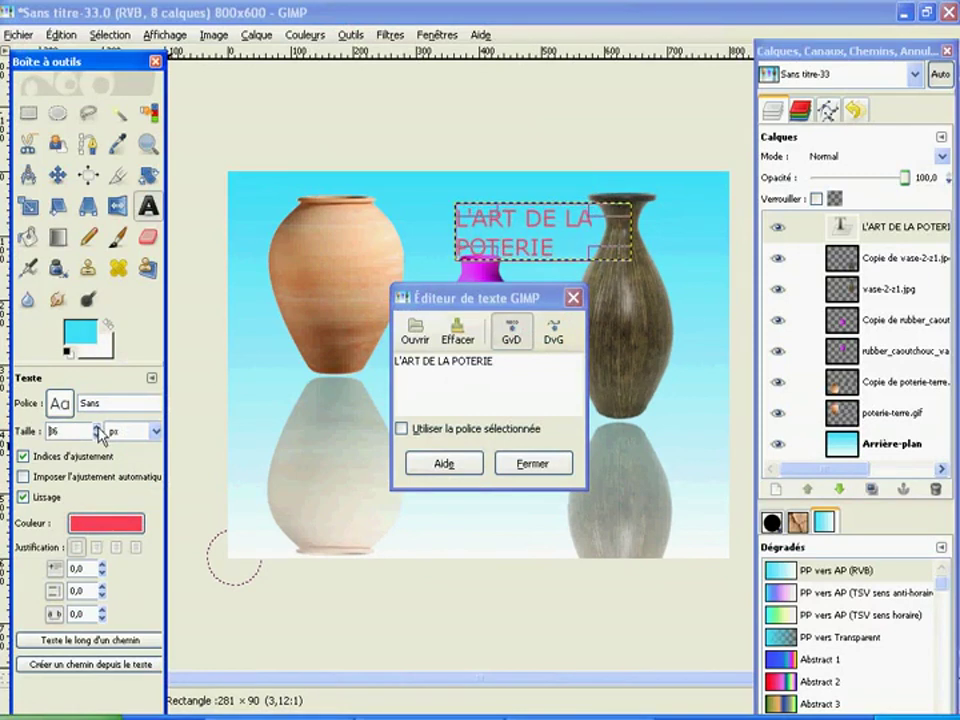
{"action": "left_click", "coordinate": [97, 426]}
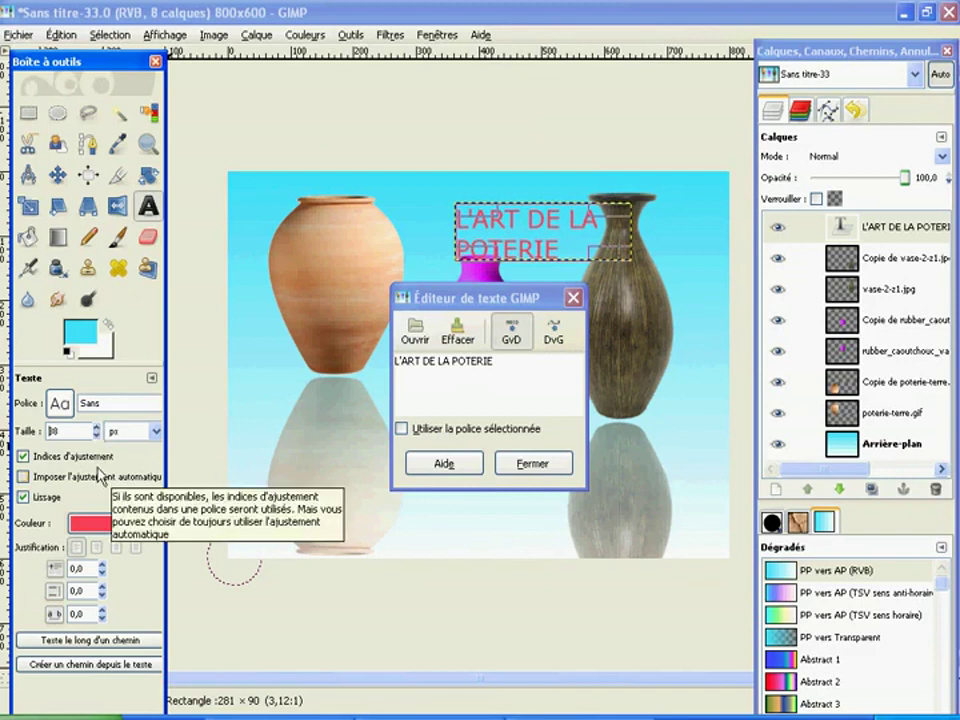
{"action": "key", "text": "Tab"}
{"action": "left_click_drag", "start_coordinate": [505, 300], "coordinate": [372, 378]}
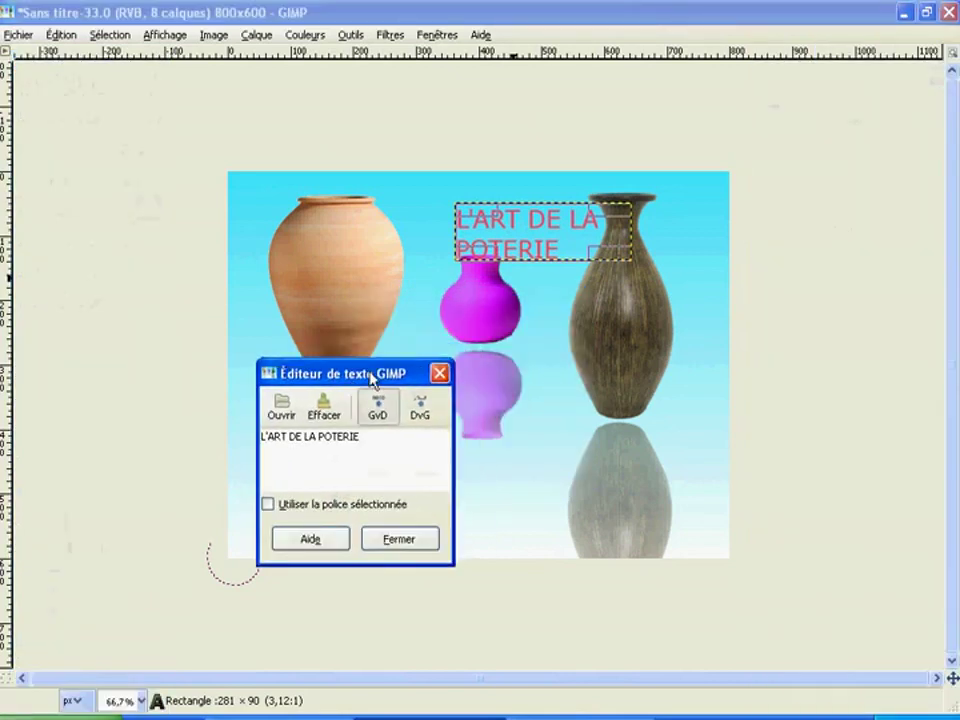
{"action": "left_click", "coordinate": [101, 79]}
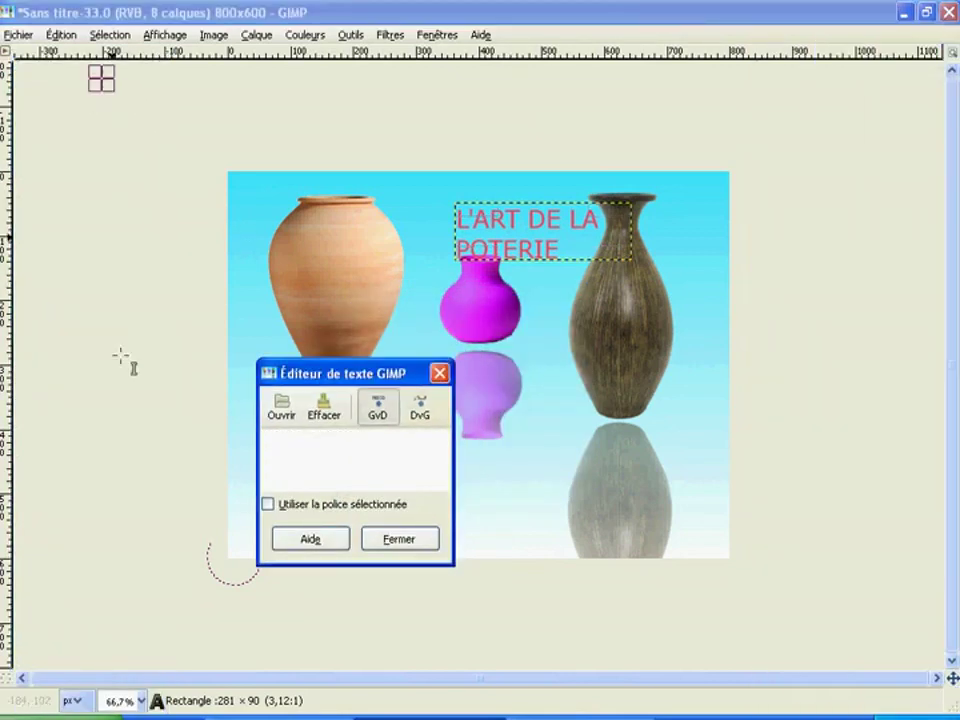
{"action": "key", "text": "Tab"}
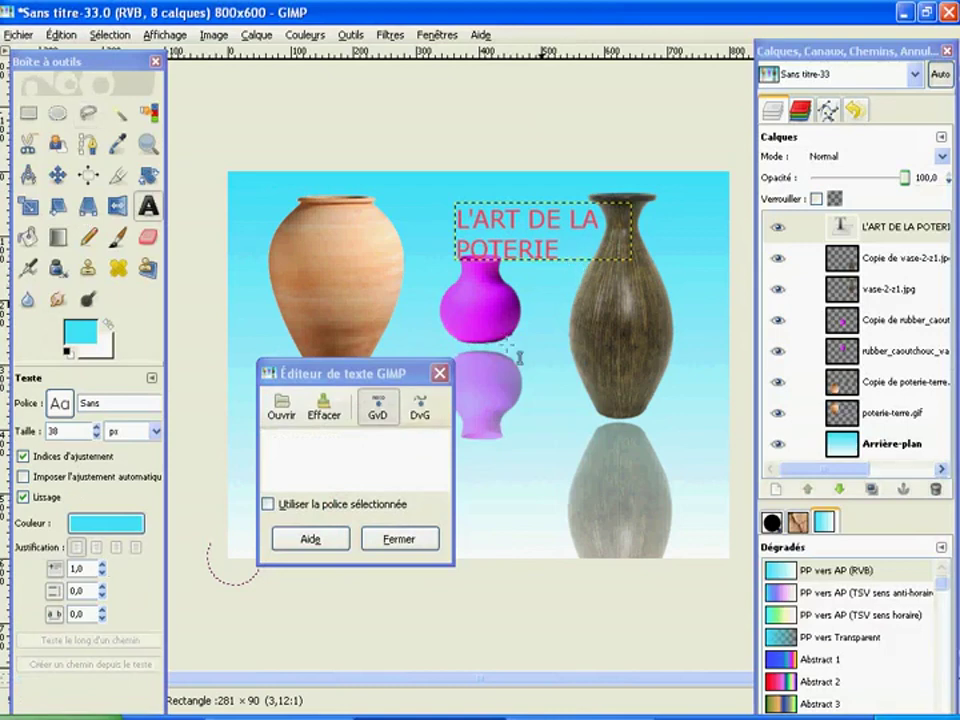
{"action": "left_click", "coordinate": [405, 538]}
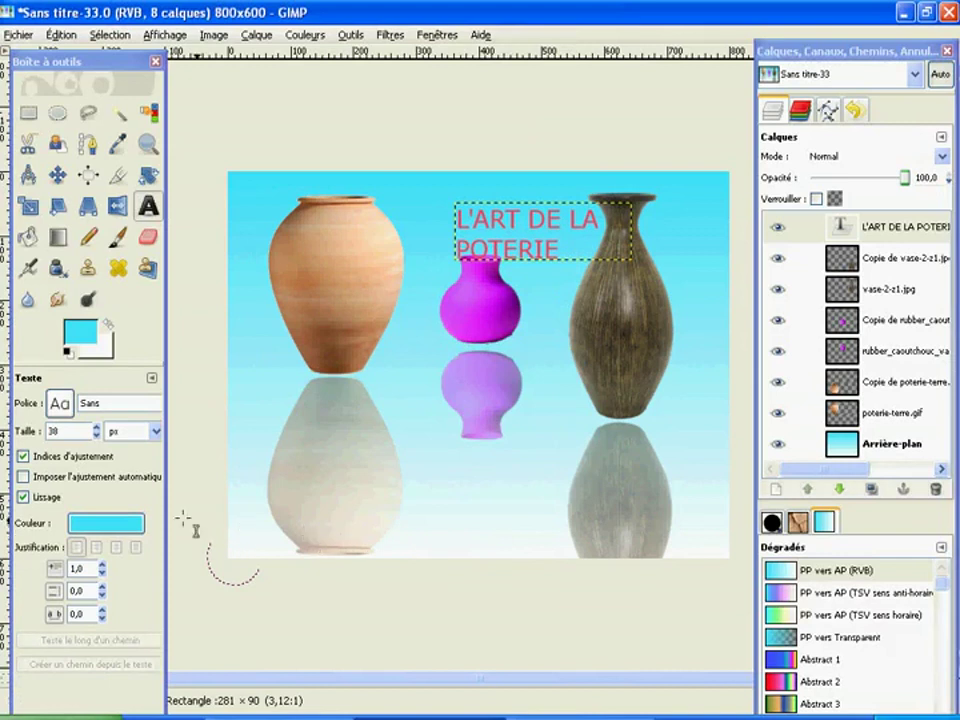
Reselect the title text and set its justification to centred
{"action": "left_click", "coordinate": [534, 241]}
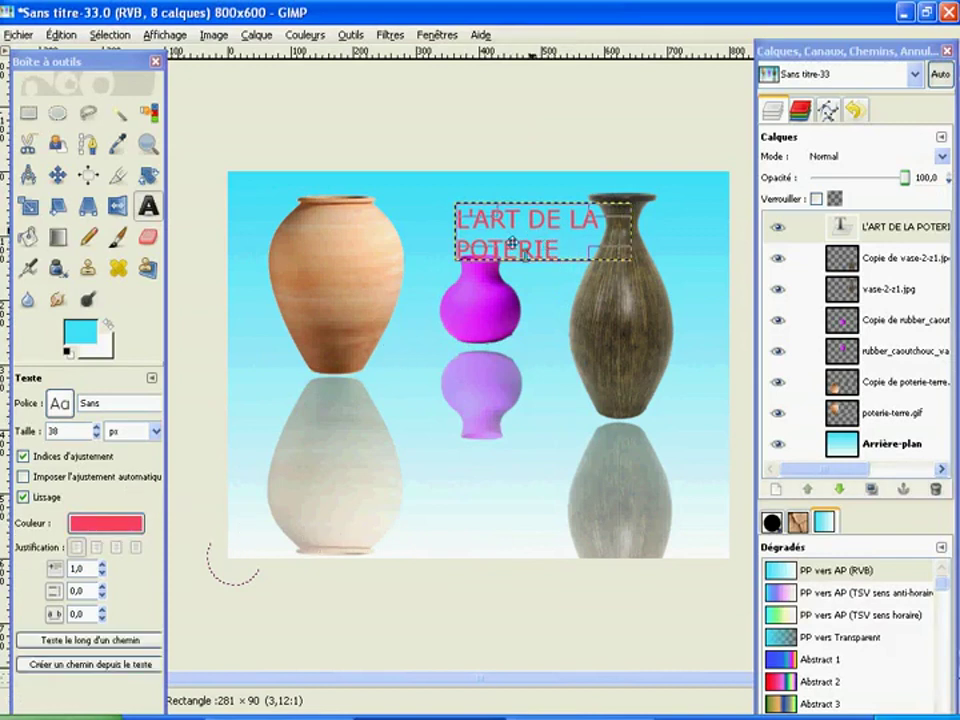
{"action": "left_click", "coordinate": [97, 548]}
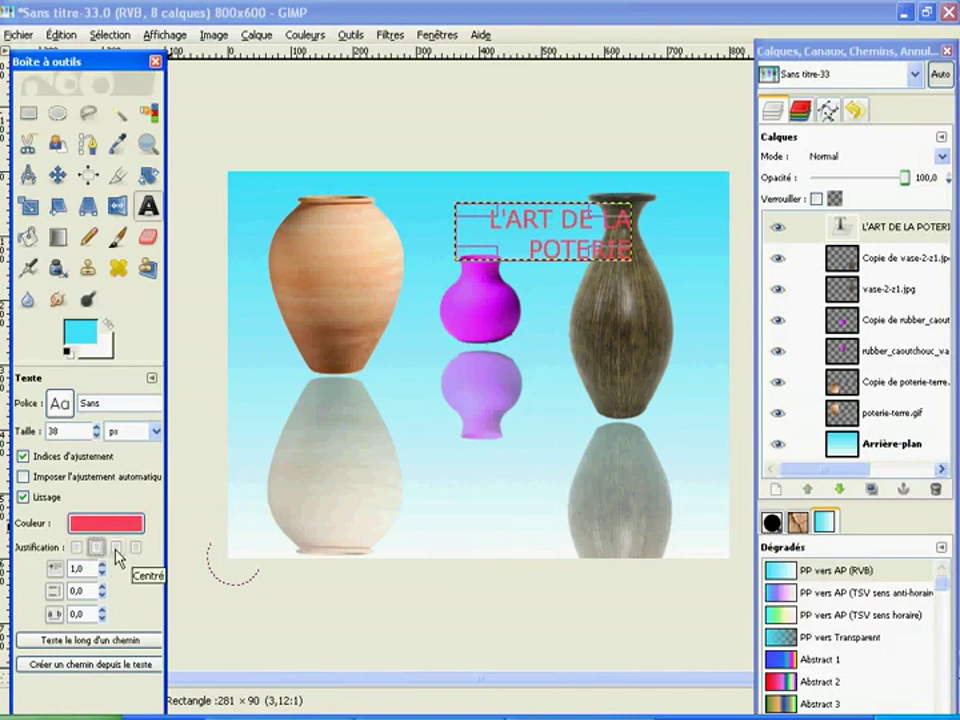
{"action": "left_click", "coordinate": [116, 550]}
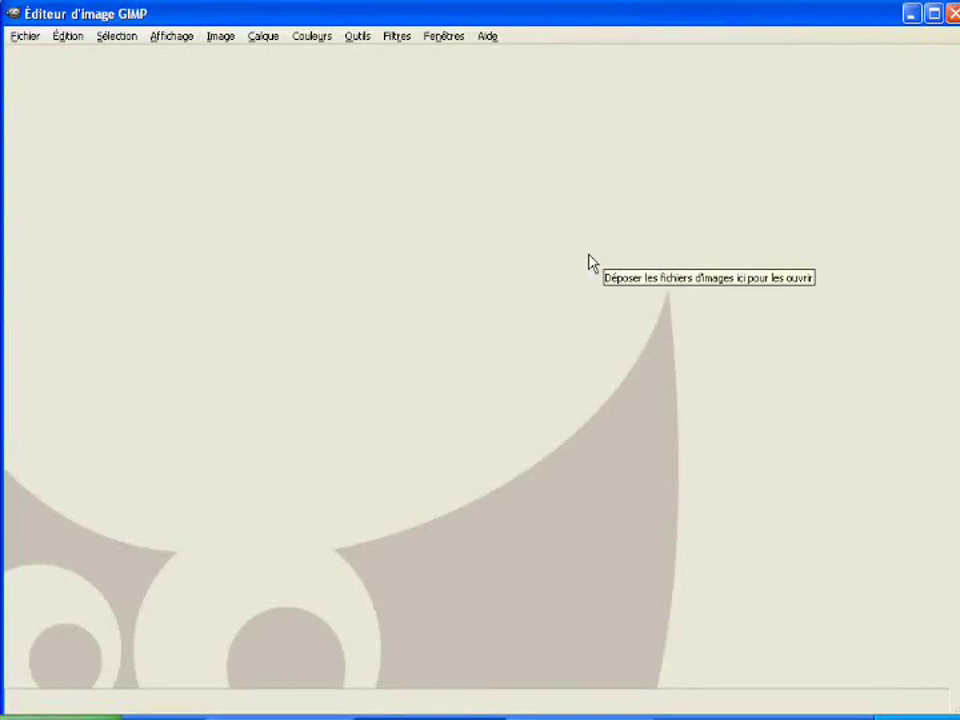
Open the image panier.JPG from the Collège folder
{"action": "left_click", "coordinate": [26, 38]}
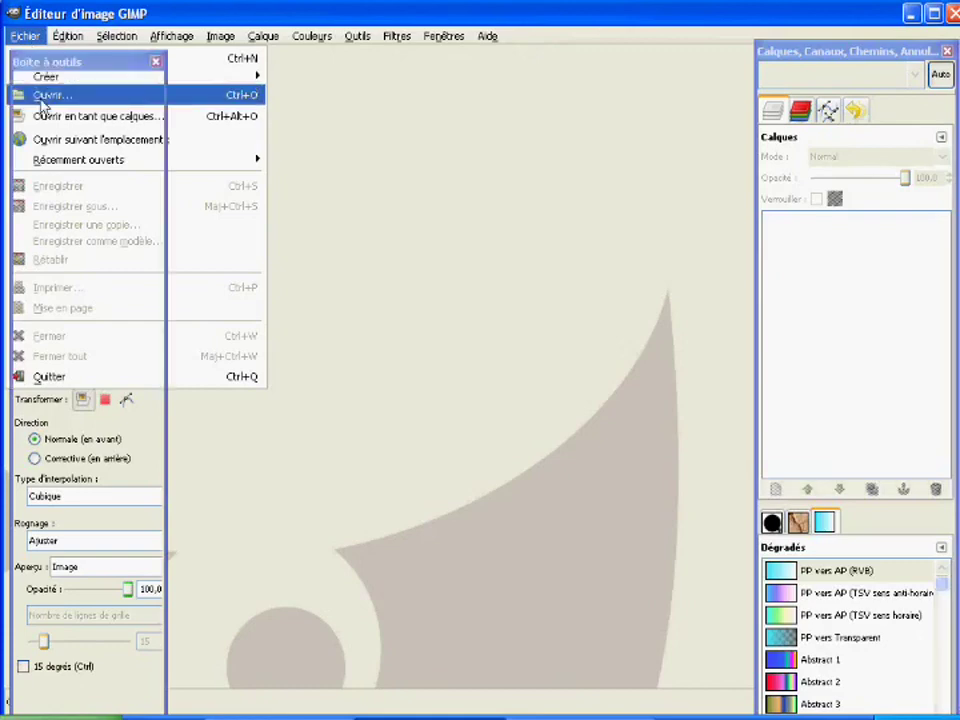
{"action": "left_click", "coordinate": [42, 96]}
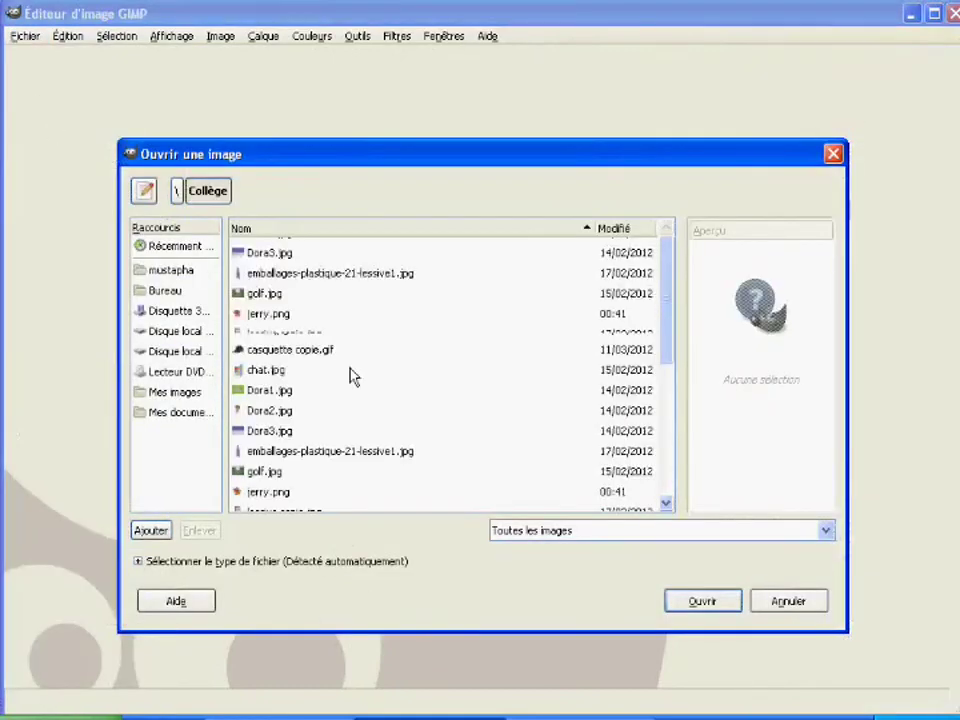
{"action": "left_click", "coordinate": [289, 374]}
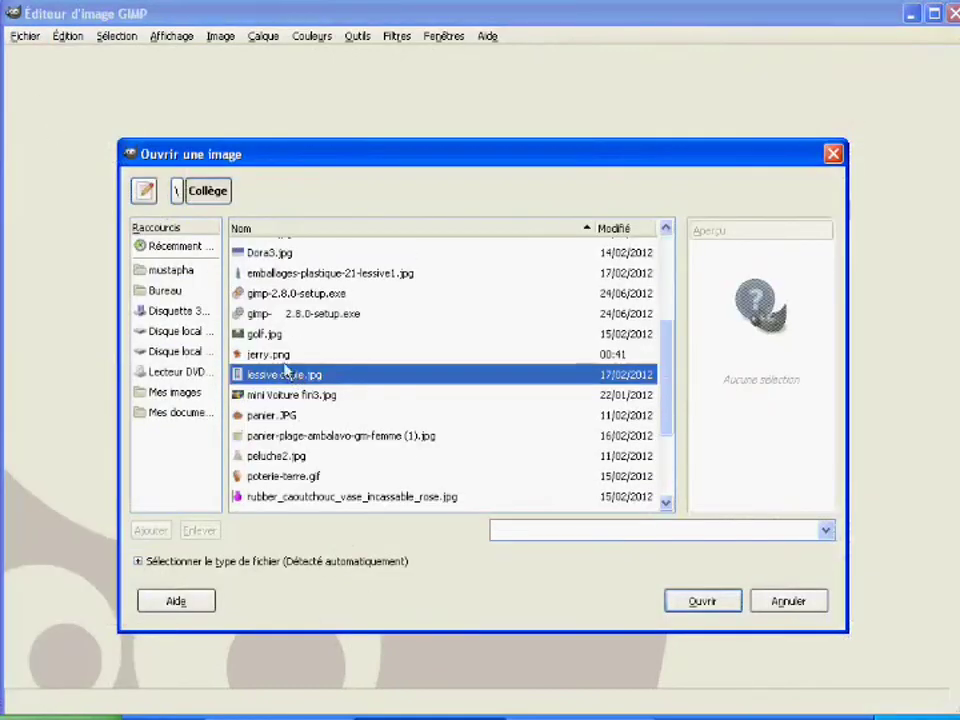
{"action": "left_click", "coordinate": [262, 416]}
{"action": "left_click", "coordinate": [705, 604]}
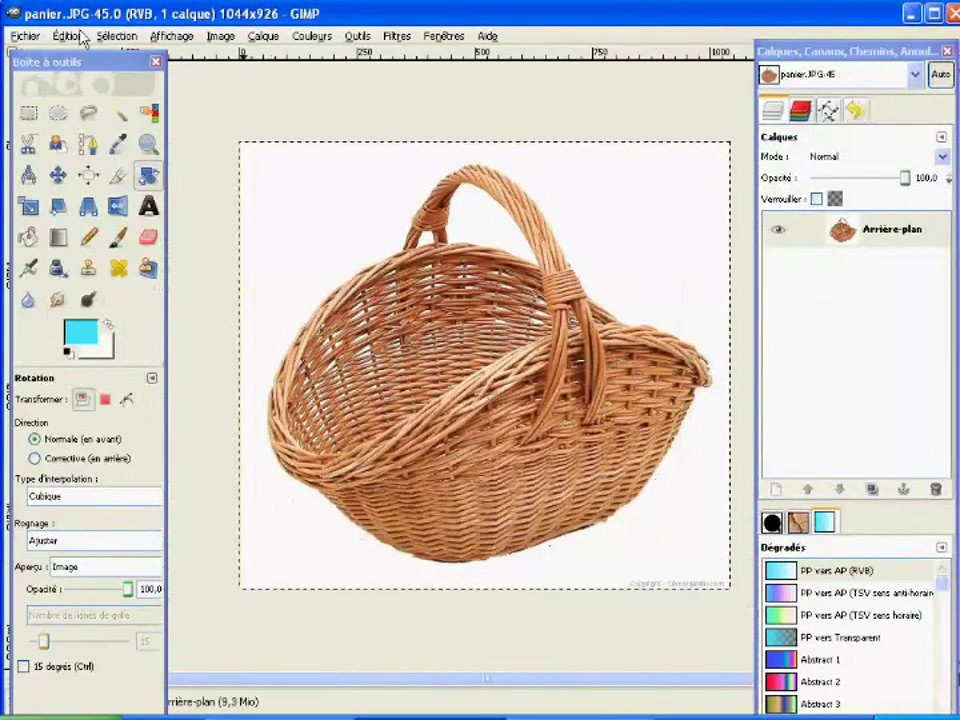
Add lessive copie.jpg from the Collège folder to the basket image as a new layer
{"action": "left_click", "coordinate": [26, 36]}
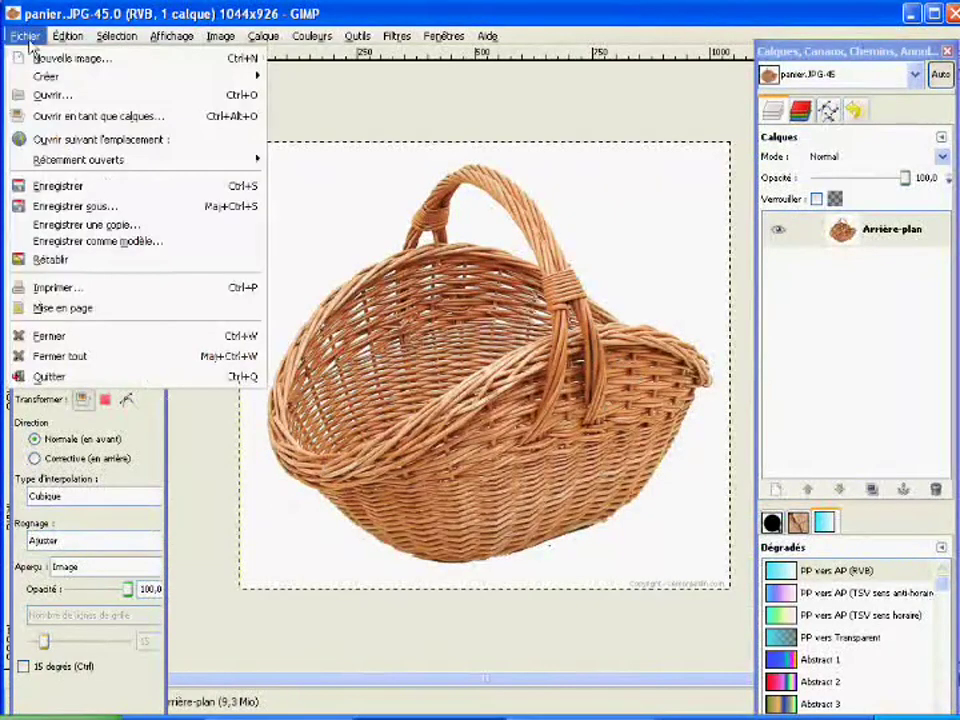
{"action": "left_click", "coordinate": [108, 117]}
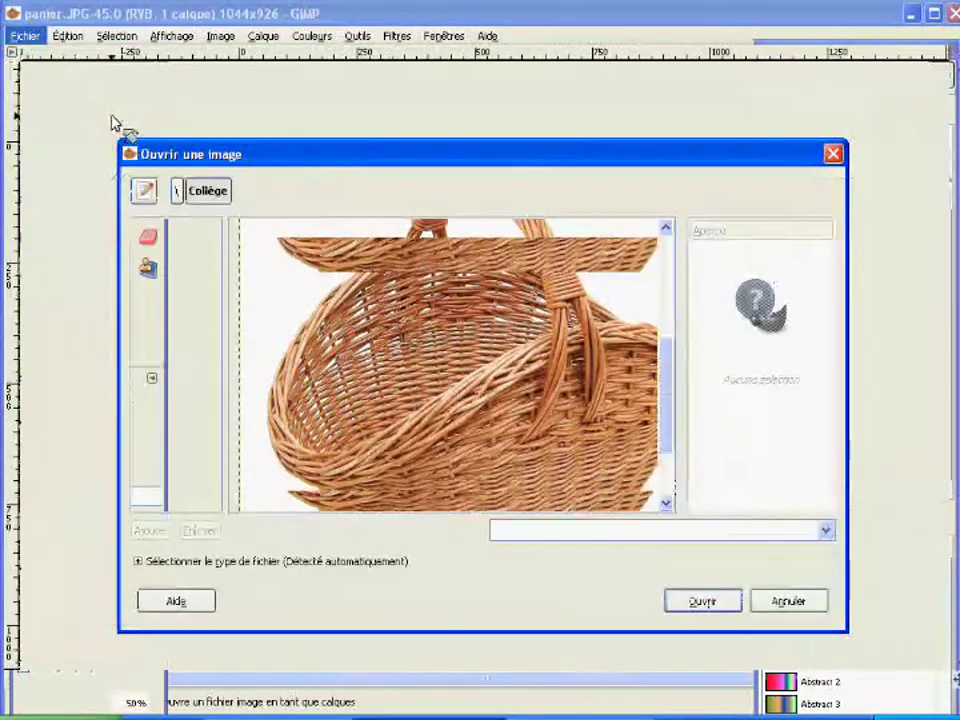
{"action": "left_click", "coordinate": [272, 336]}
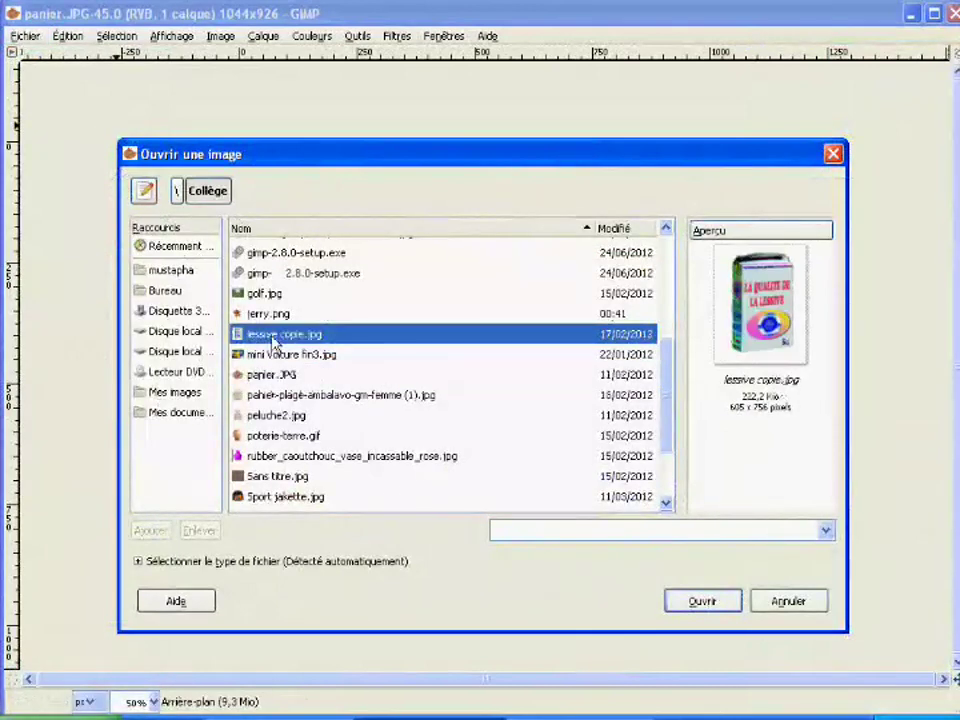
{"action": "left_click", "coordinate": [702, 603]}
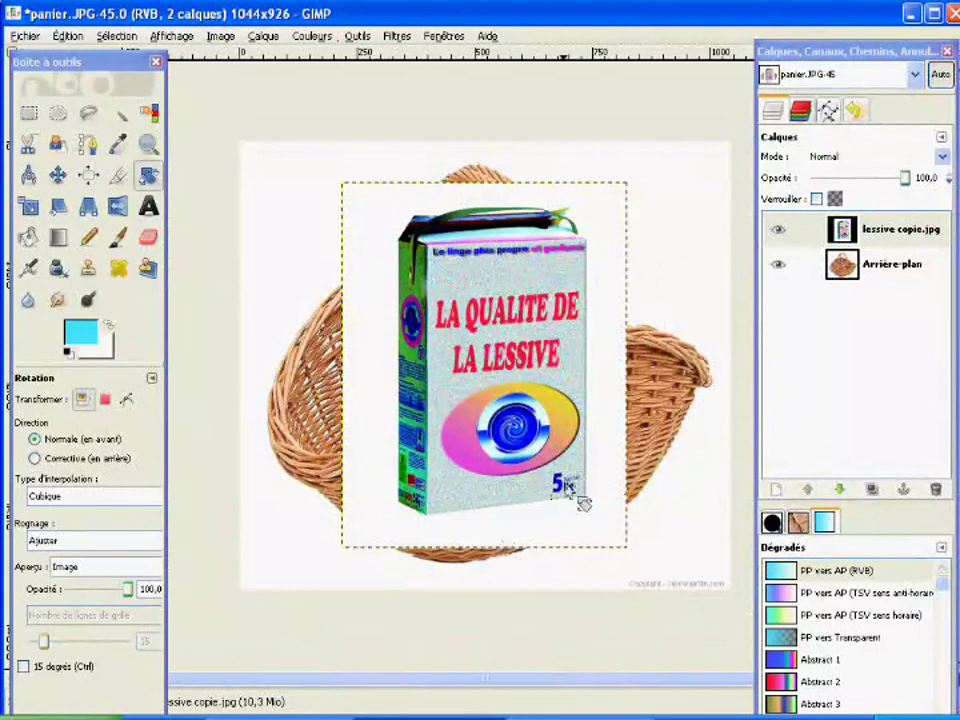
Select the white background around the detergent box with the Fuzzy Select tool at a threshold of 7.1
{"action": "left_click", "coordinate": [118, 114]}
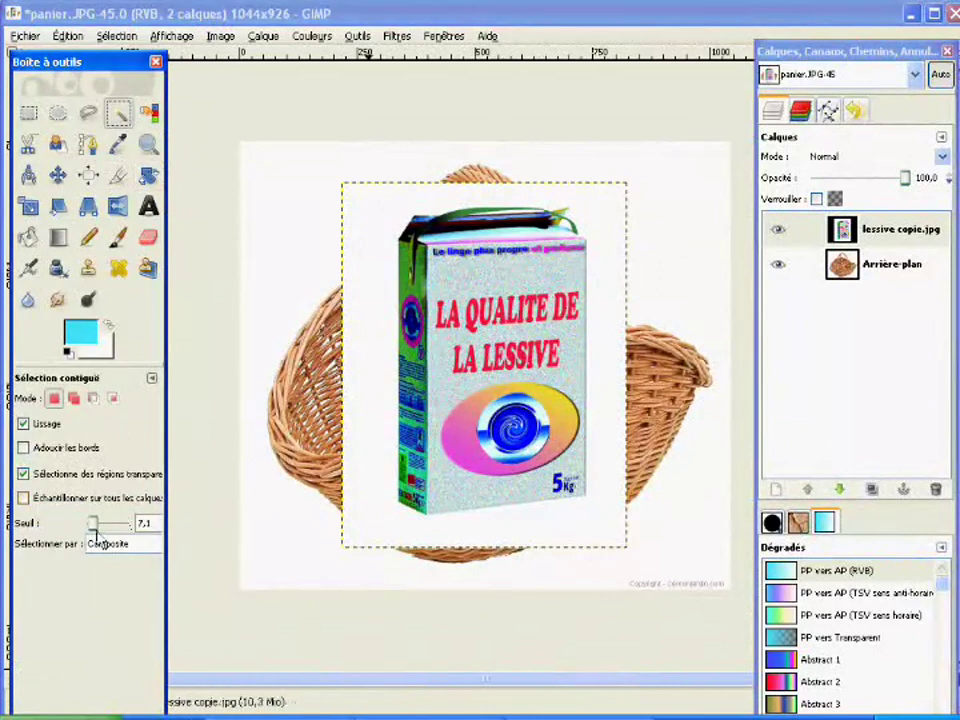
{"action": "left_click_drag", "start_coordinate": [94, 526], "coordinate": [99, 524]}
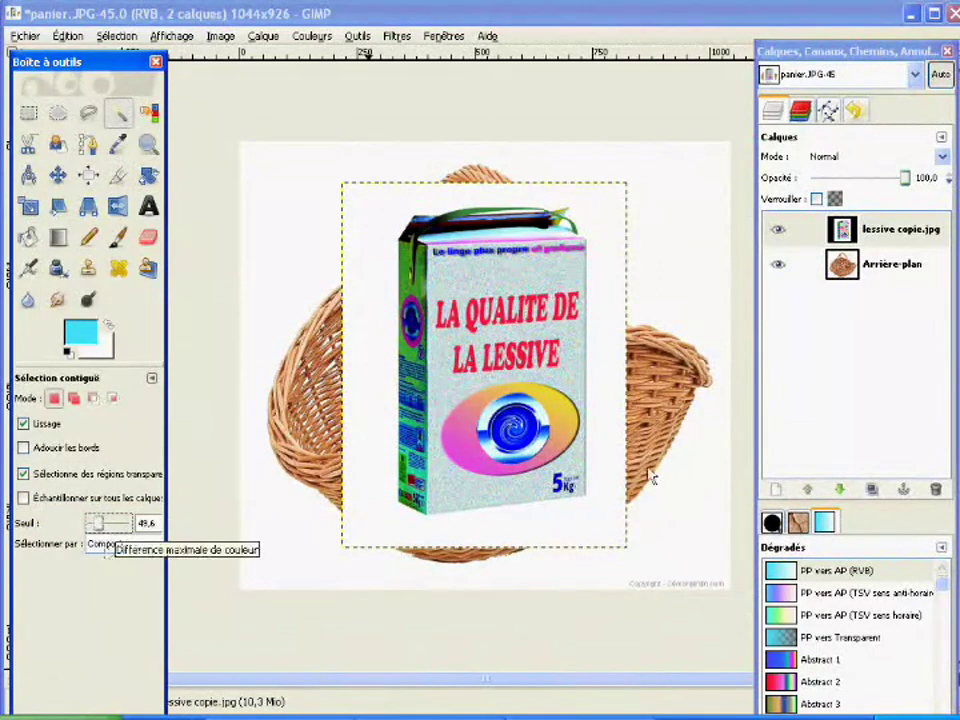
{"action": "left_click", "coordinate": [607, 336]}
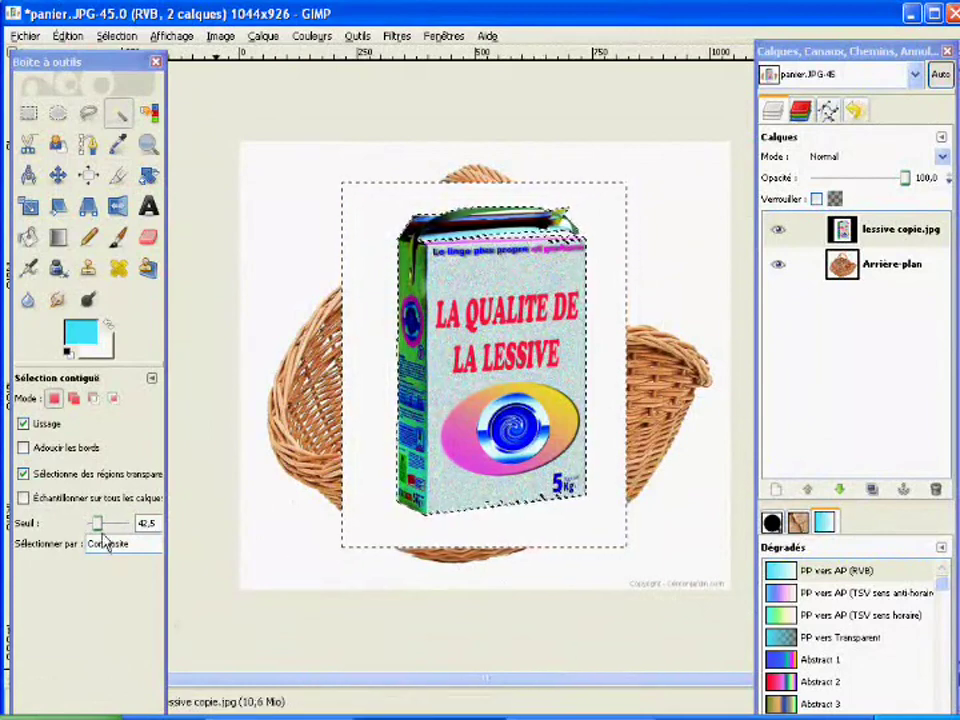
{"action": "left_click_drag", "start_coordinate": [94, 522], "coordinate": [89, 530]}
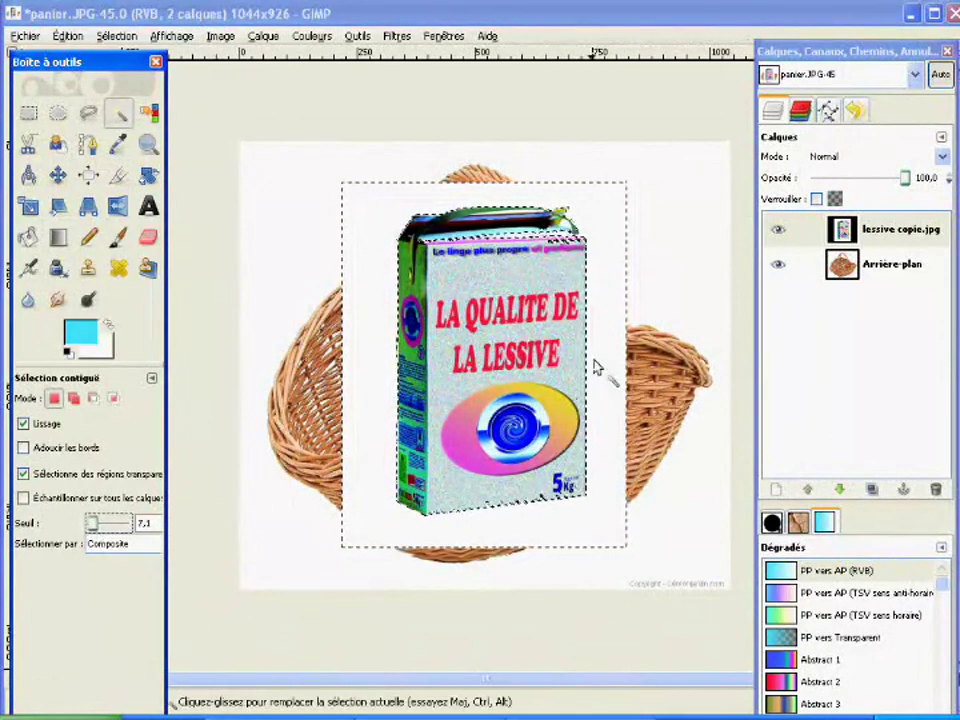
{"action": "left_click", "coordinate": [600, 333]}
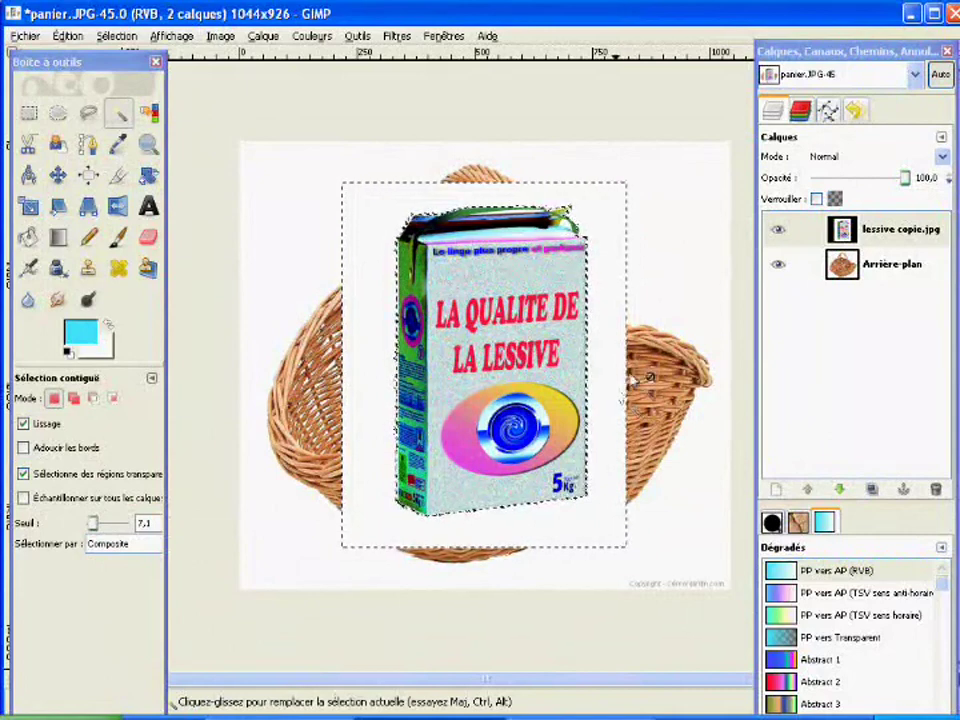
Add an alpha channel to the lessive copie.jpg layer, delete its selected white background and clear the selection
{"action": "left_click", "coordinate": [880, 232]}
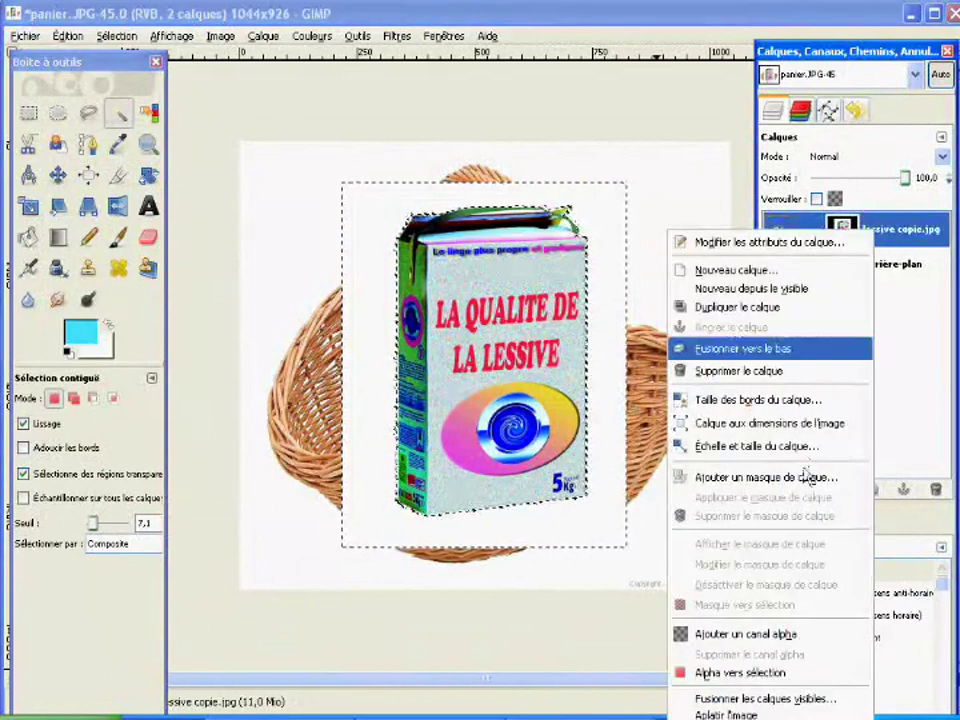
{"action": "left_click", "coordinate": [806, 634]}
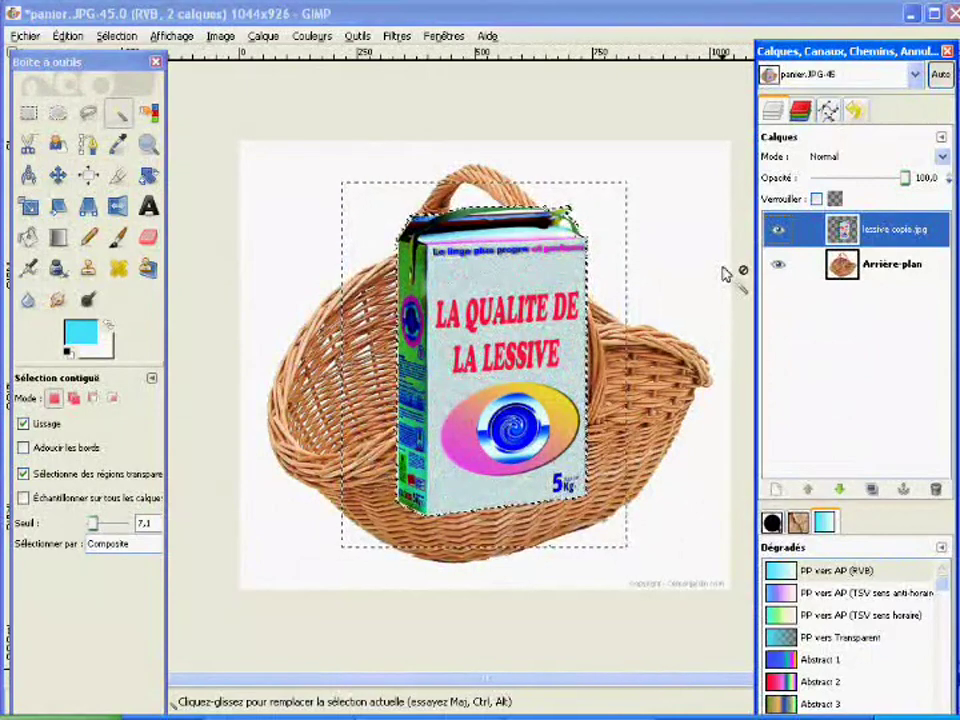
{"action": "key", "text": "ctrl+shift+a"}
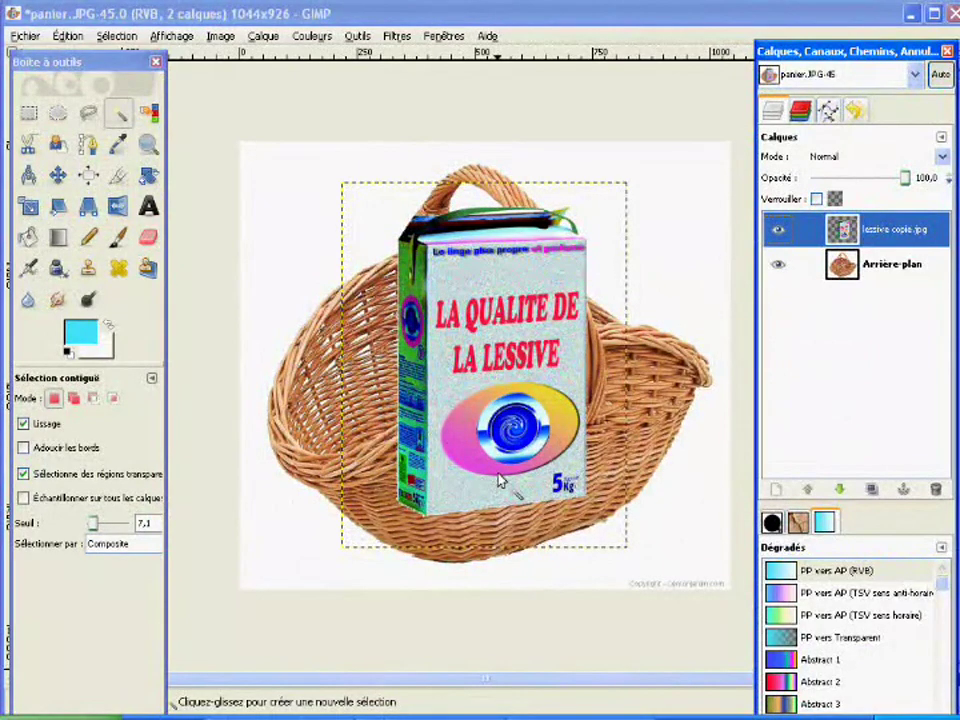
Rotate the detergent box layer counter-clockwise so that the box leans to the left inside the basket
{"action": "left_click", "coordinate": [149, 176]}
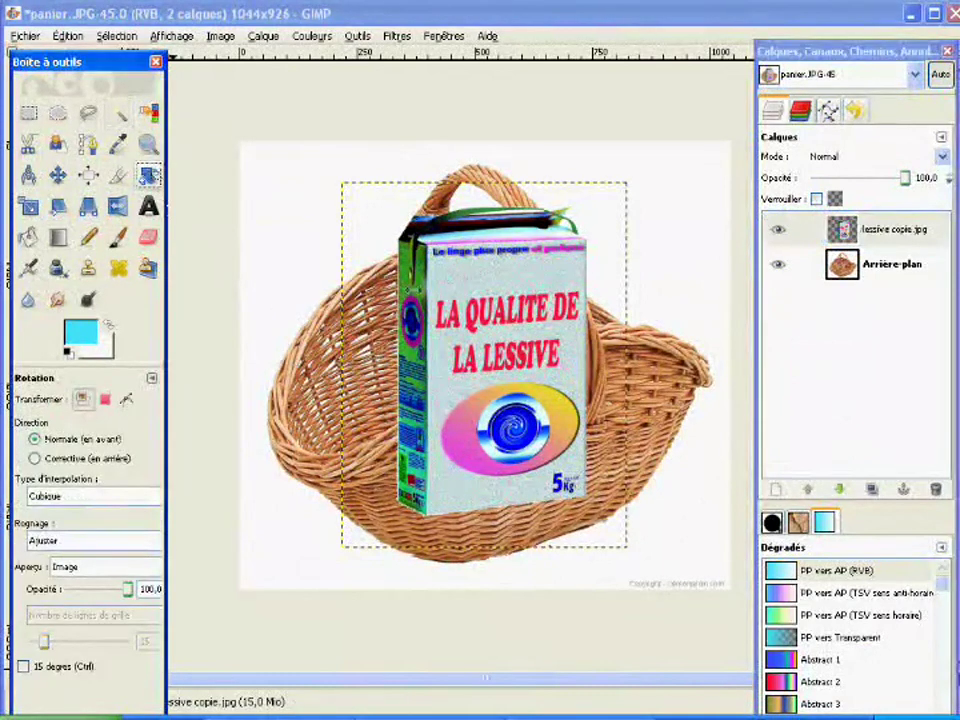
{"action": "left_click_drag", "start_coordinate": [427, 190], "coordinate": [444, 256]}
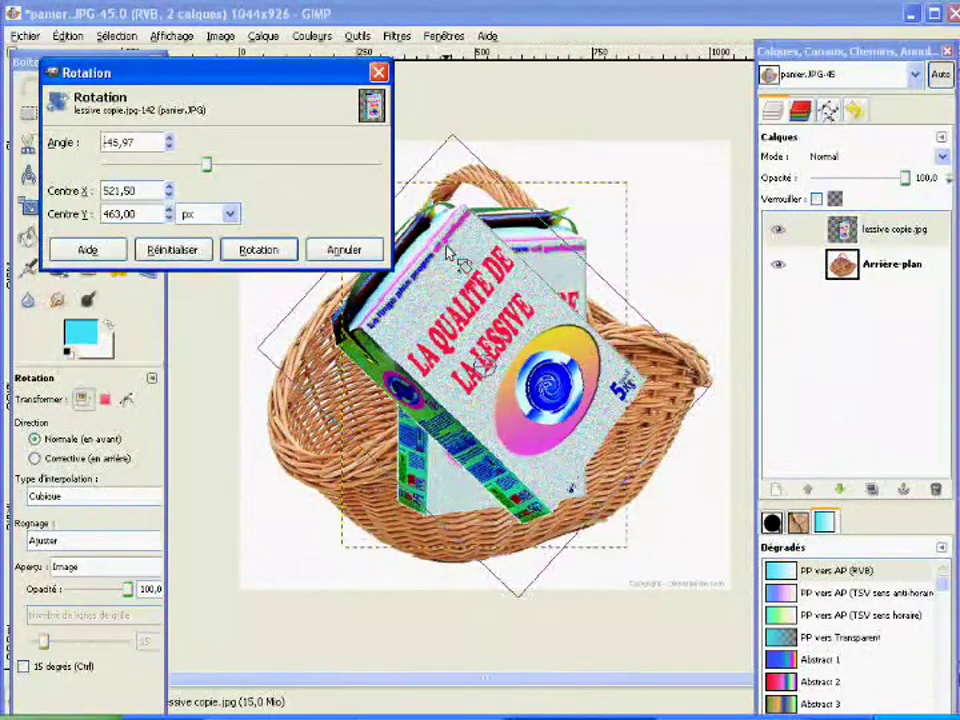
{"action": "left_click", "coordinate": [208, 172]}
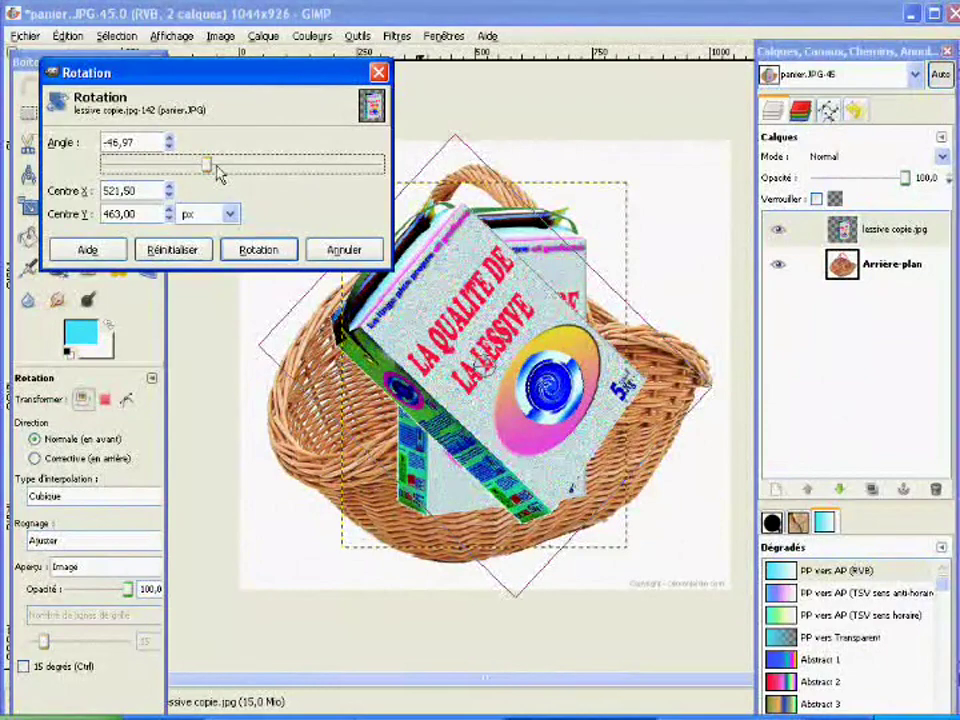
{"action": "left_click_drag", "start_coordinate": [220, 173], "coordinate": [217, 170]}
{"action": "left_click", "coordinate": [259, 250]}
{"action": "key", "text": "Tab"}
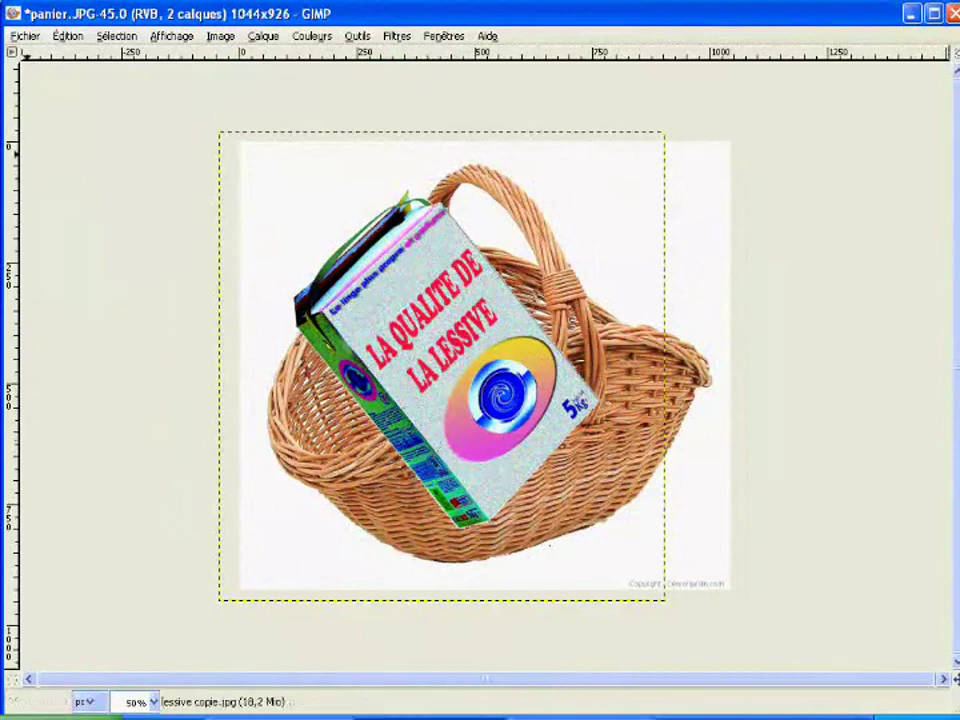
{"action": "key", "text": "Tab"}
{"action": "left_click", "coordinate": [26, 37]}
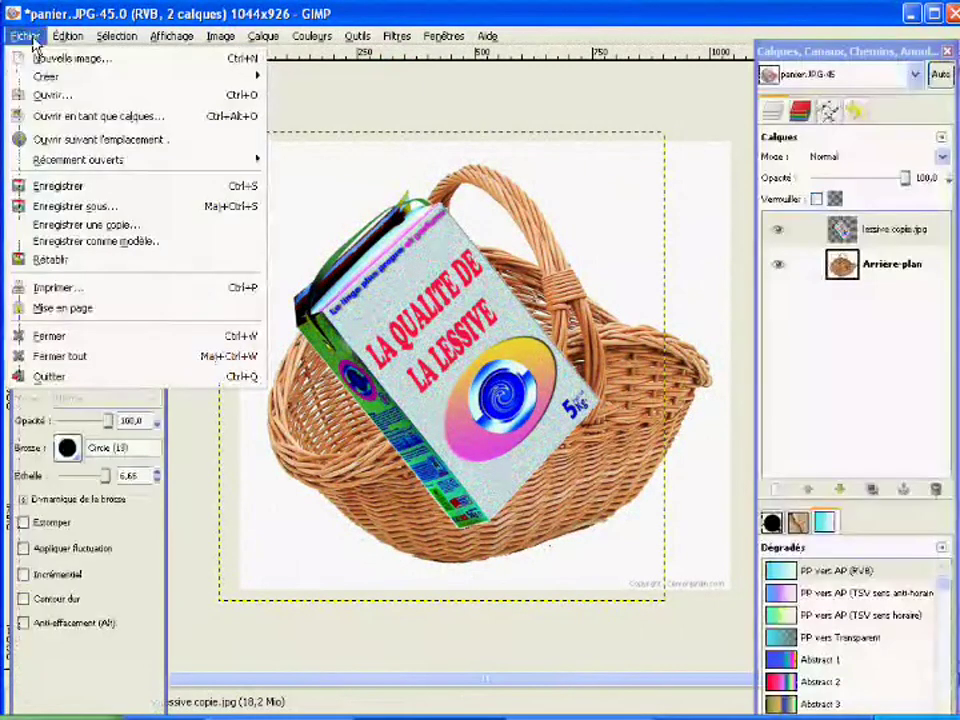
{"action": "left_click", "coordinate": [163, 548]}
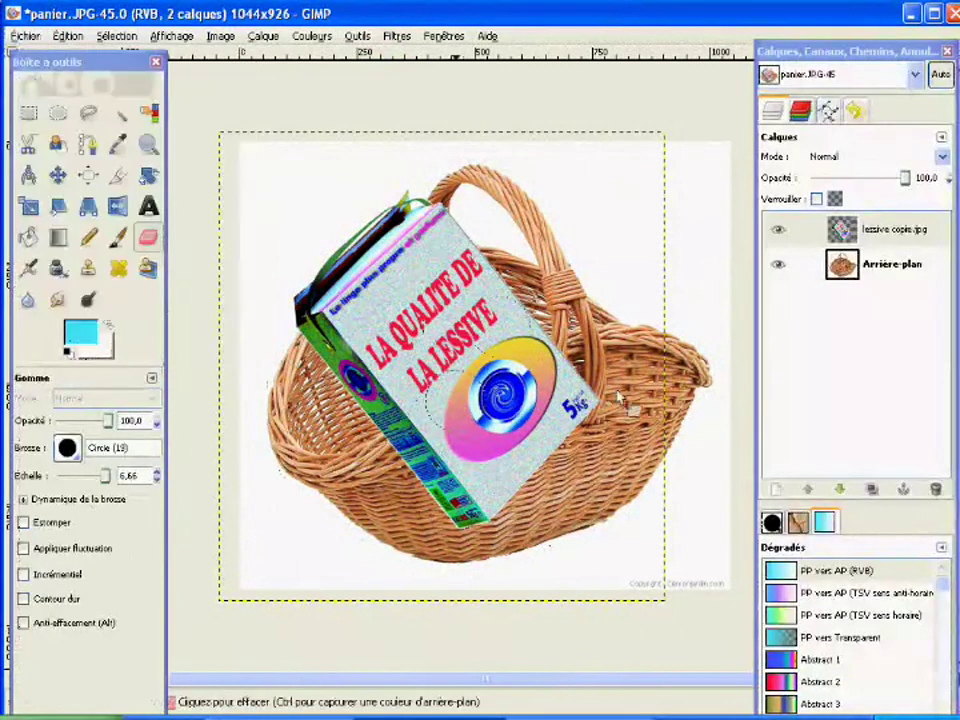
Lower the detergent box layer's opacity to 50.5 and erase the part of the box covering the basket's handle, front rim and front wall
{"action": "left_click", "coordinate": [887, 232]}
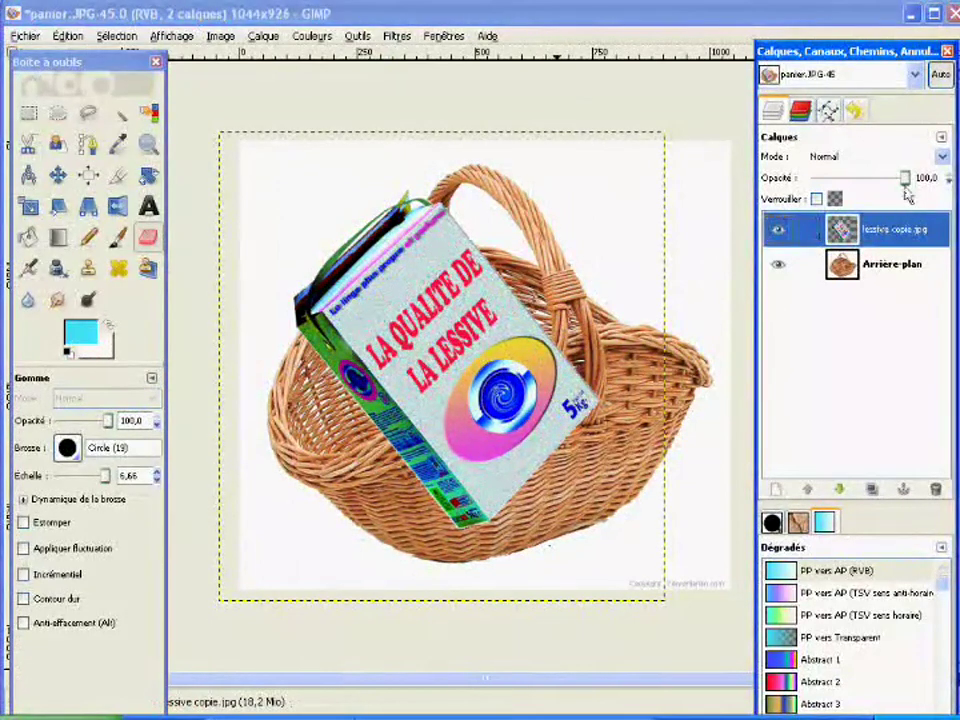
{"action": "left_click_drag", "start_coordinate": [903, 184], "coordinate": [860, 180]}
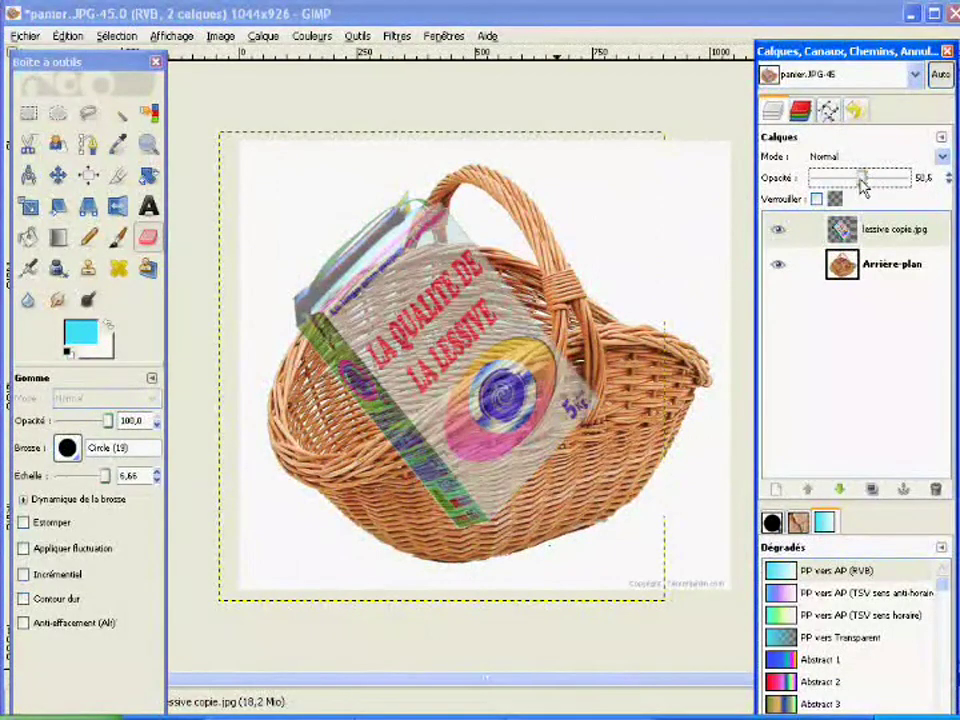
{"action": "left_click", "coordinate": [147, 148]}
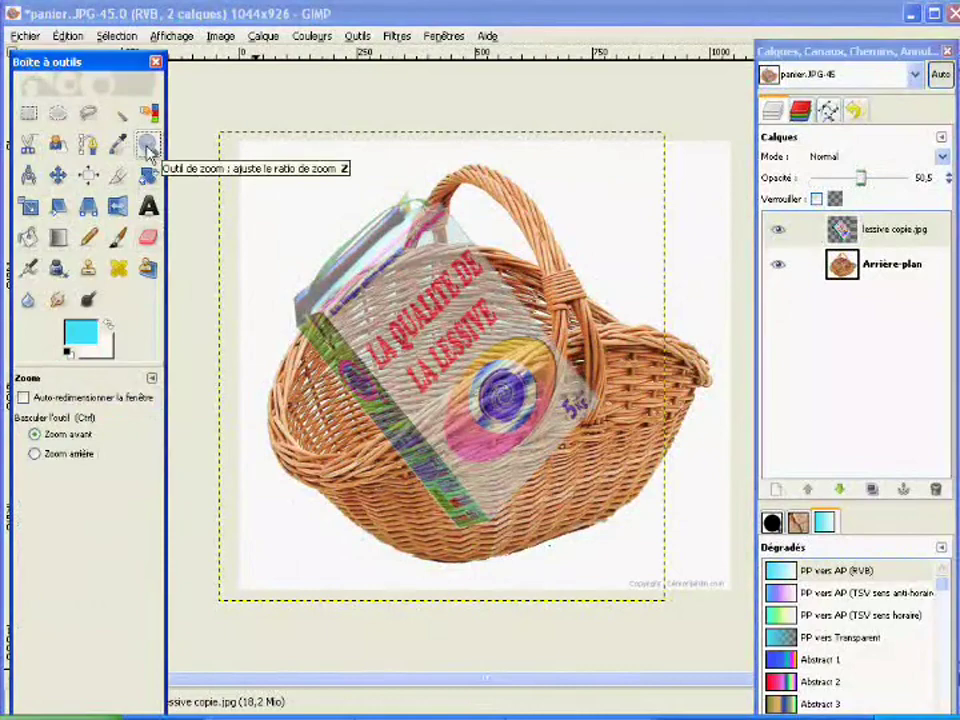
{"action": "left_click", "coordinate": [454, 402]}
{"action": "left_click", "coordinate": [454, 402]}
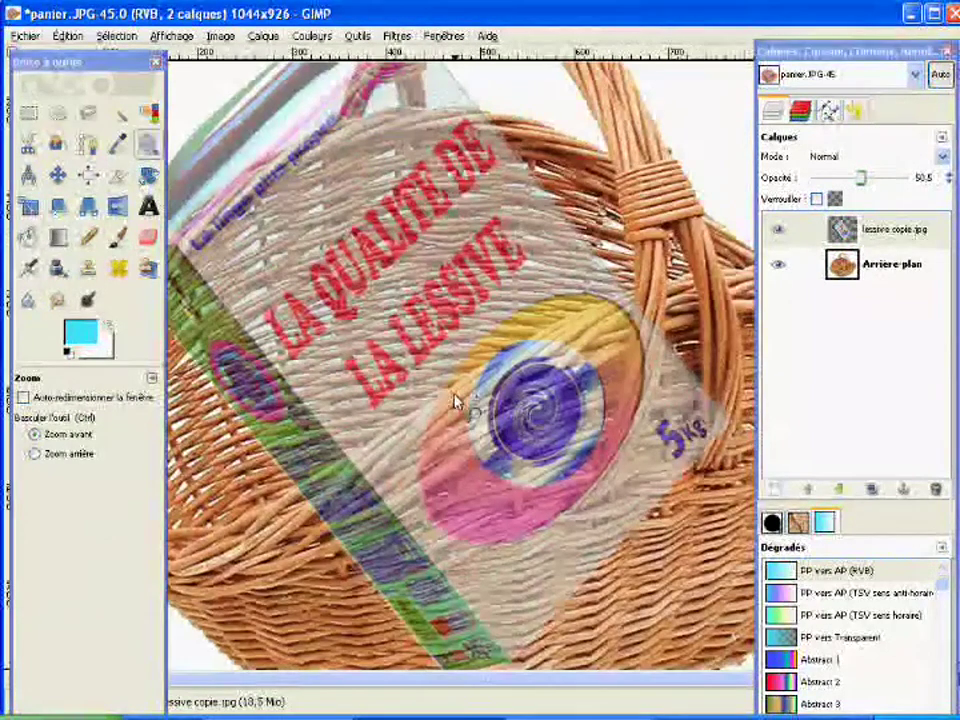
{"action": "left_click", "coordinate": [149, 239]}
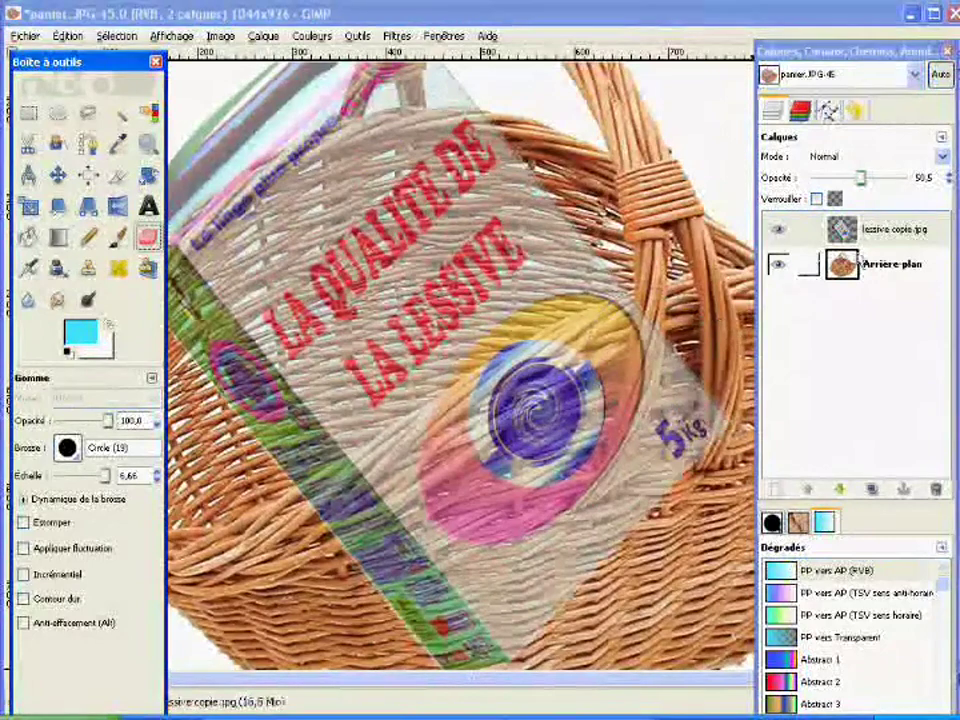
{"action": "left_click", "coordinate": [897, 236]}
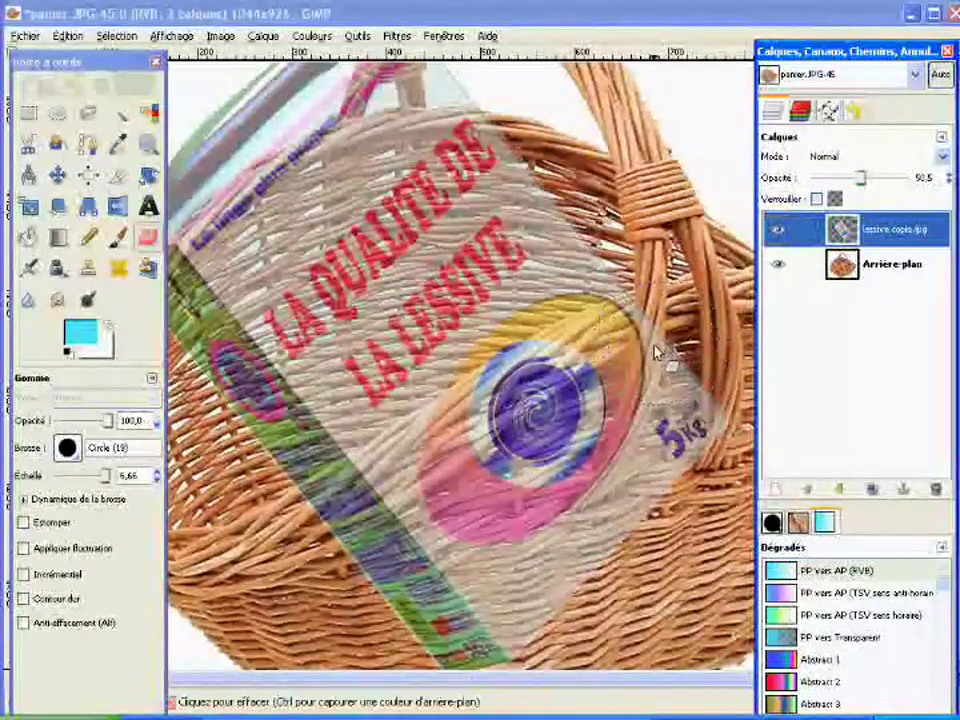
{"action": "mouse_move", "coordinate": [653, 357]}
{"action": "left_mouse_down"}
{"action": "mouse_move", "coordinate": [655, 366]}
{"action": "mouse_move", "coordinate": [612, 392]}
{"action": "mouse_move", "coordinate": [540, 382]}
{"action": "mouse_move", "coordinate": [510, 435]}
{"action": "mouse_move", "coordinate": [367, 513]}
{"action": "mouse_move", "coordinate": [280, 400]}
{"action": "mouse_move", "coordinate": [290, 430]}
{"action": "mouse_move", "coordinate": [350, 480]}
{"action": "mouse_move", "coordinate": [556, 612]}
{"action": "mouse_move", "coordinate": [520, 540]}
{"action": "mouse_move", "coordinate": [600, 500]}
{"action": "mouse_move", "coordinate": [680, 440]}
{"action": "mouse_move", "coordinate": [632, 444]}
{"action": "mouse_move", "coordinate": [549, 522]}
{"action": "mouse_move", "coordinate": [531, 622]}
{"action": "mouse_move", "coordinate": [468, 623]}
{"action": "mouse_move", "coordinate": [476, 608]}
{"action": "left_mouse_up"}
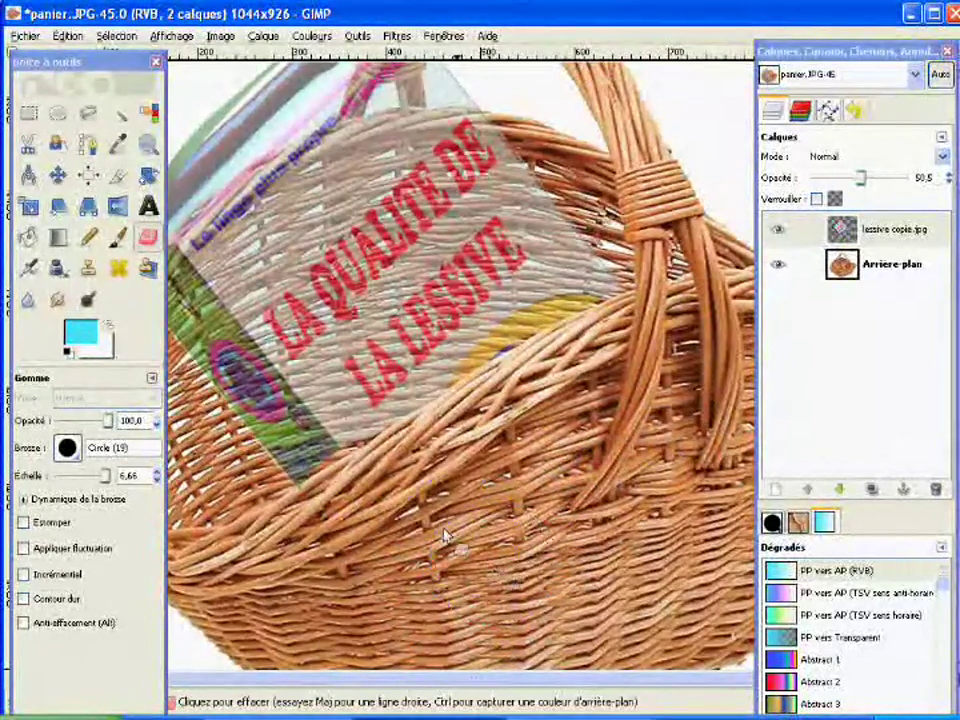
Restore the lessive copie.jpg layer to full opacity
{"action": "left_click", "coordinate": [148, 146]}
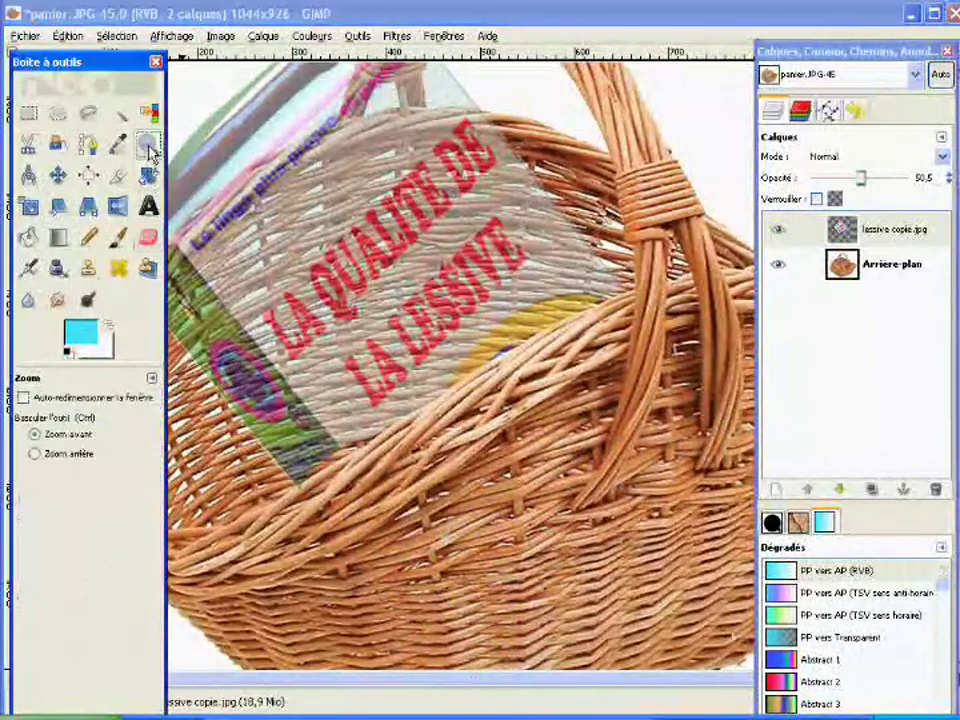
{"action": "left_click", "coordinate": [34, 454]}
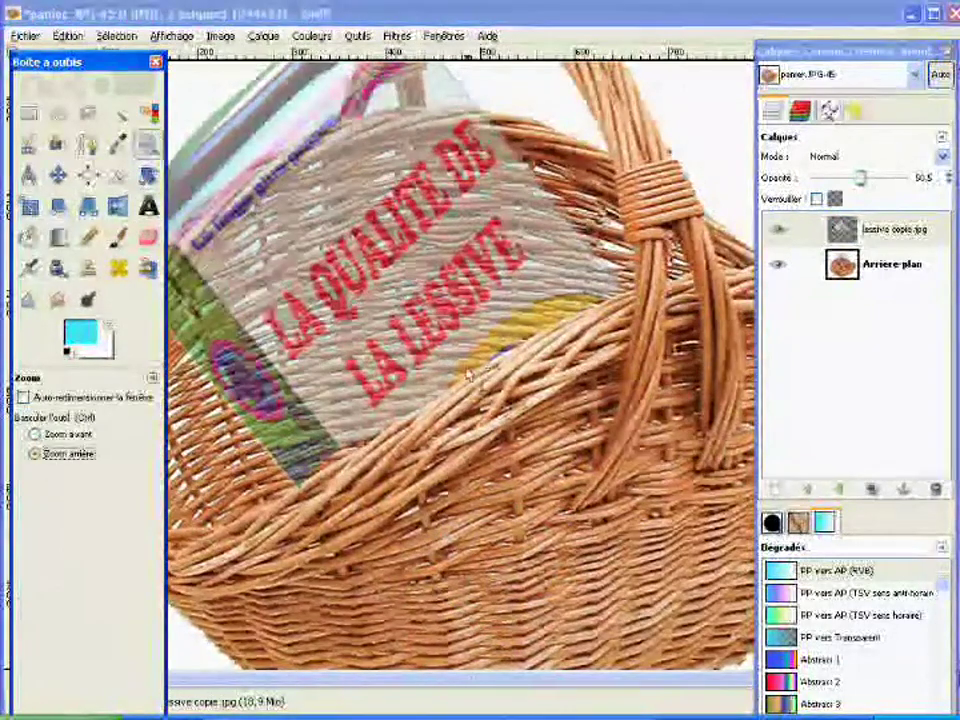
{"action": "left_click", "coordinate": [430, 387]}
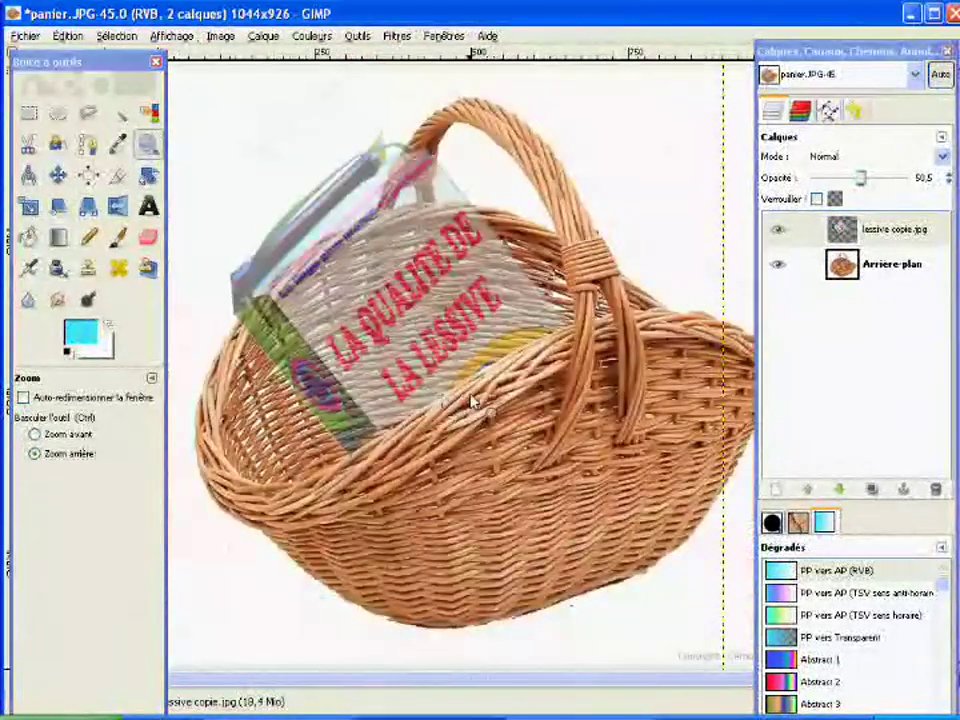
{"action": "left_click", "coordinate": [471, 399]}
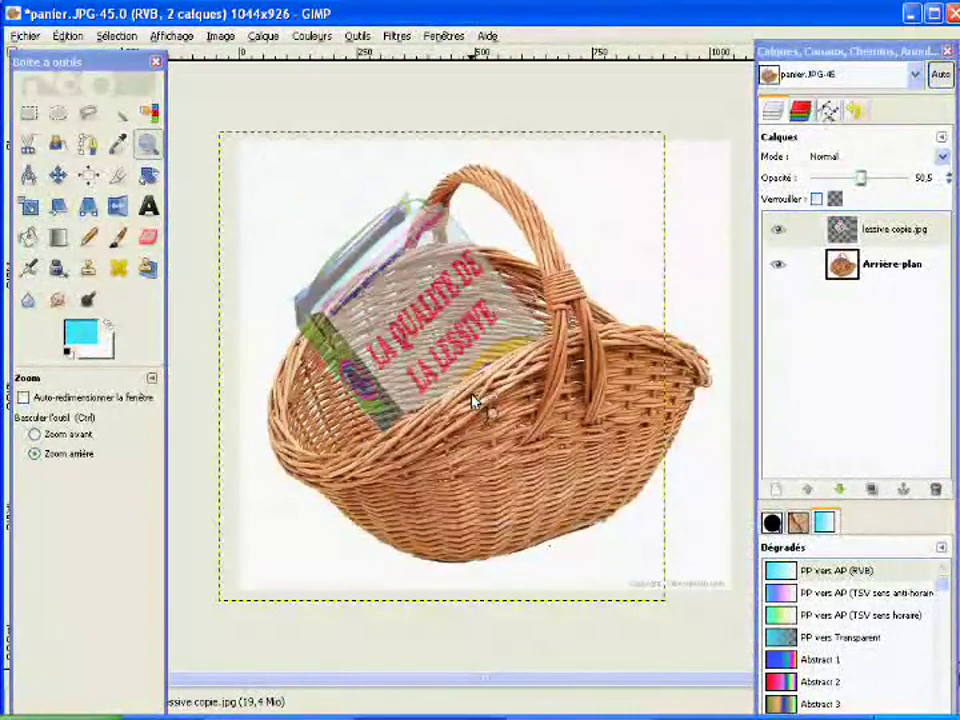
{"action": "left_click", "coordinate": [902, 234]}
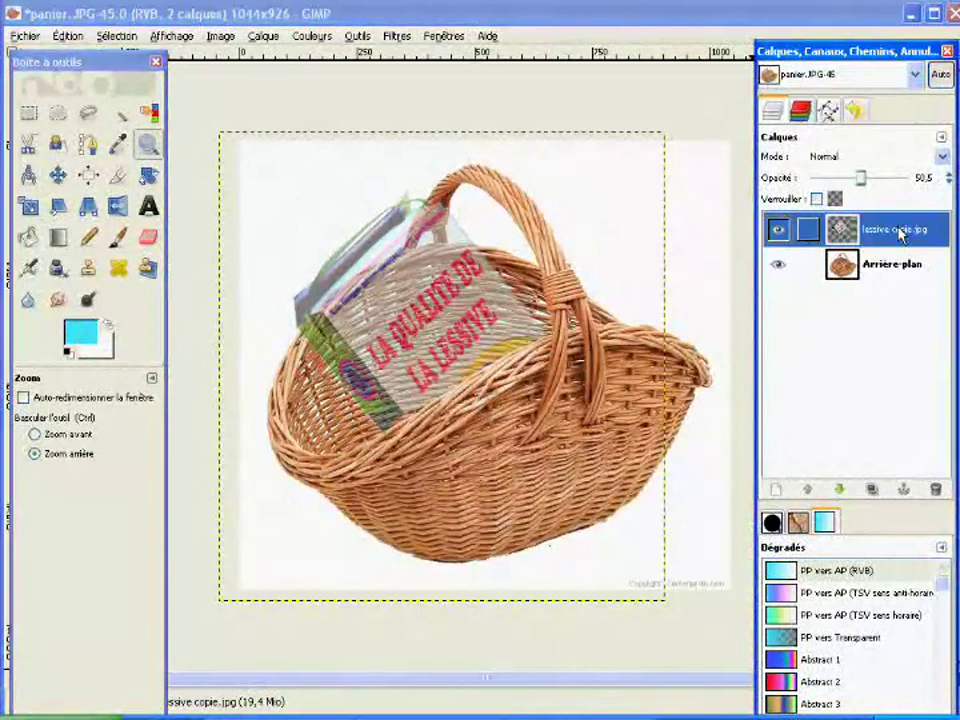
{"action": "left_click_drag", "start_coordinate": [864, 182], "coordinate": [910, 190]}
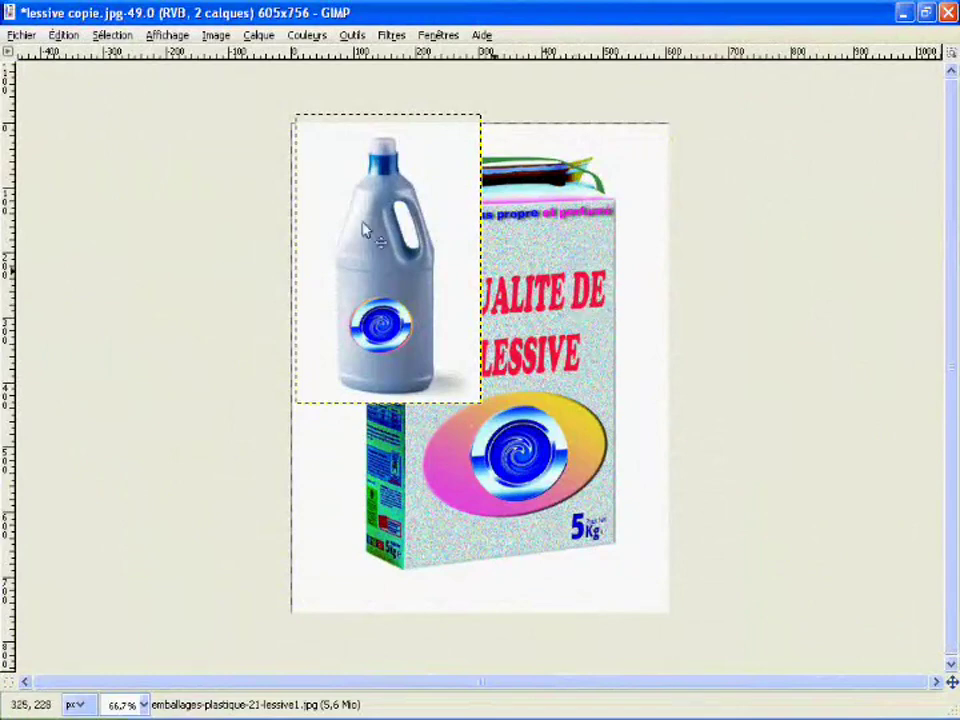
In the image lessive copie.jpg, hide the emballages-plastique-21 bottle layer and make the Arrière-plan layer active
{"action": "key", "text": "Tab"}
{"action": "left_click", "coordinate": [21, 35]}
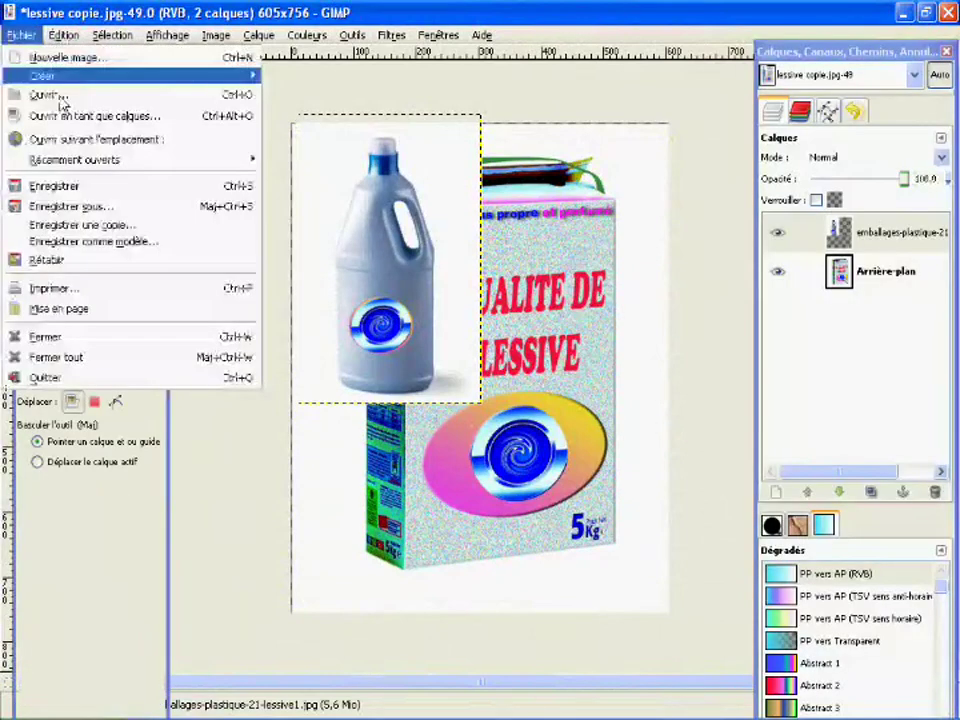
{"action": "left_click", "coordinate": [779, 234]}
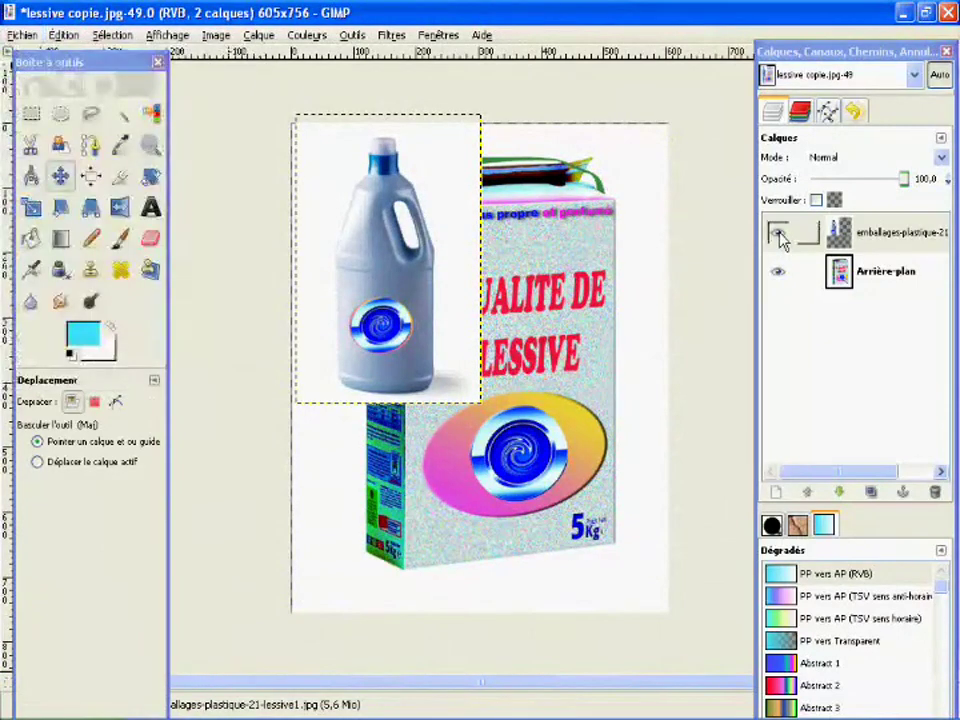
{"action": "left_click", "coordinate": [778, 233]}
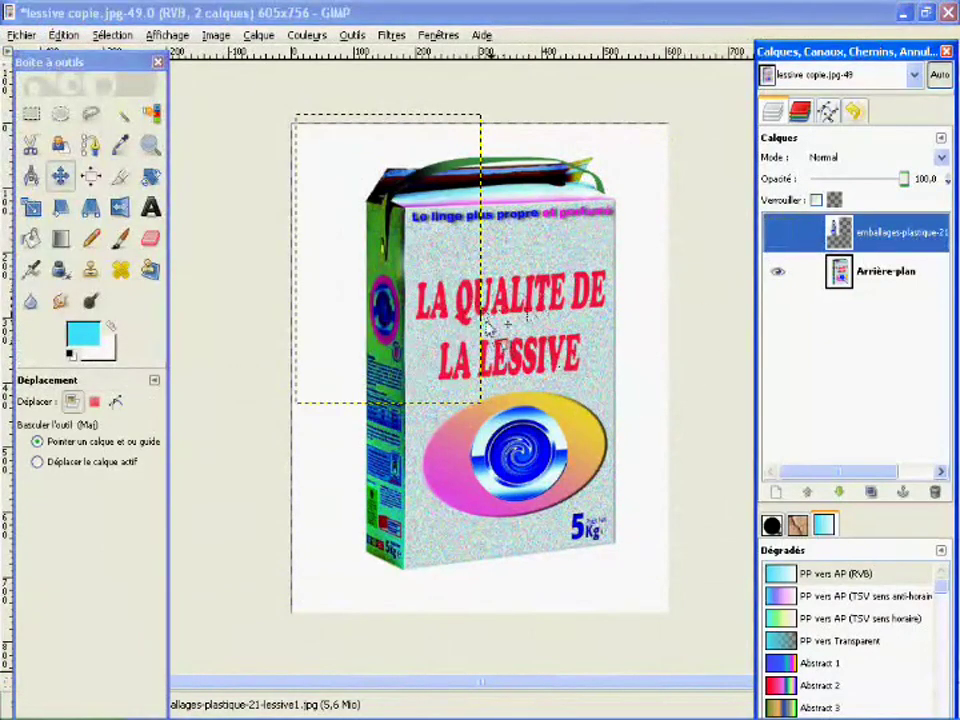
{"action": "left_click", "coordinate": [908, 273]}
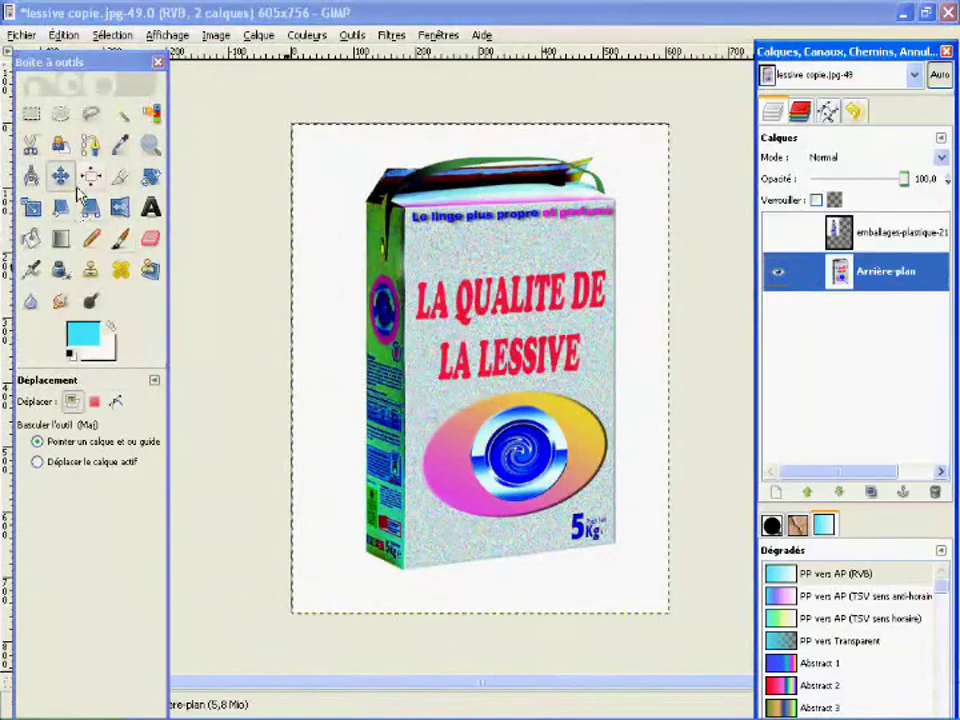
Clone the plain speckled texture above the red slogan over LA and most of QUALITE on the front of the detergent box
{"action": "left_click", "coordinate": [91, 272]}
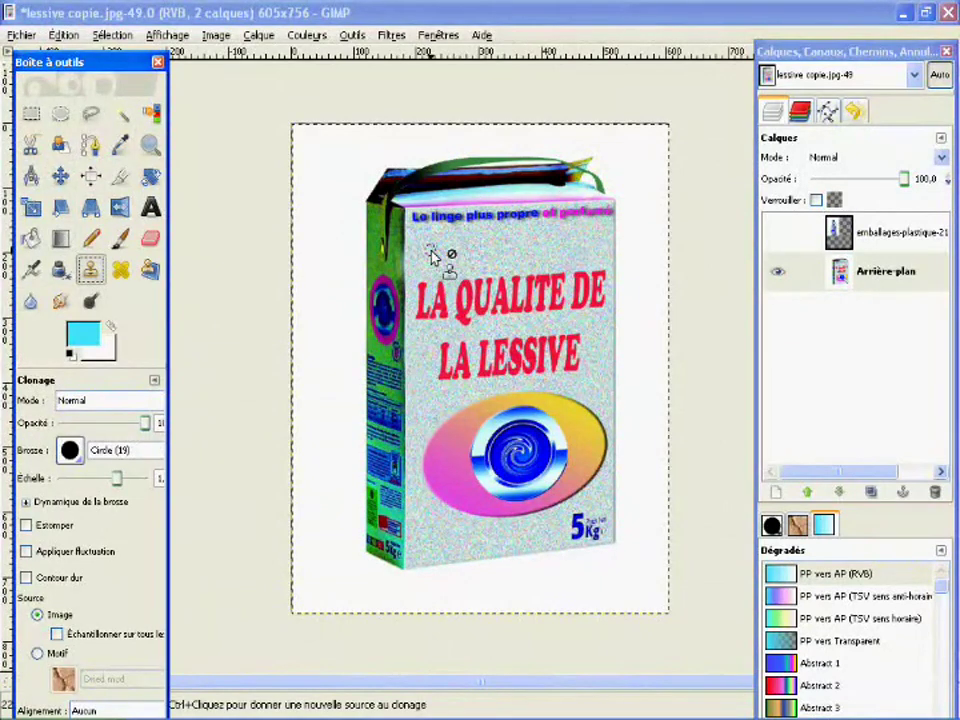
{"action": "key", "text": "ctrl"}
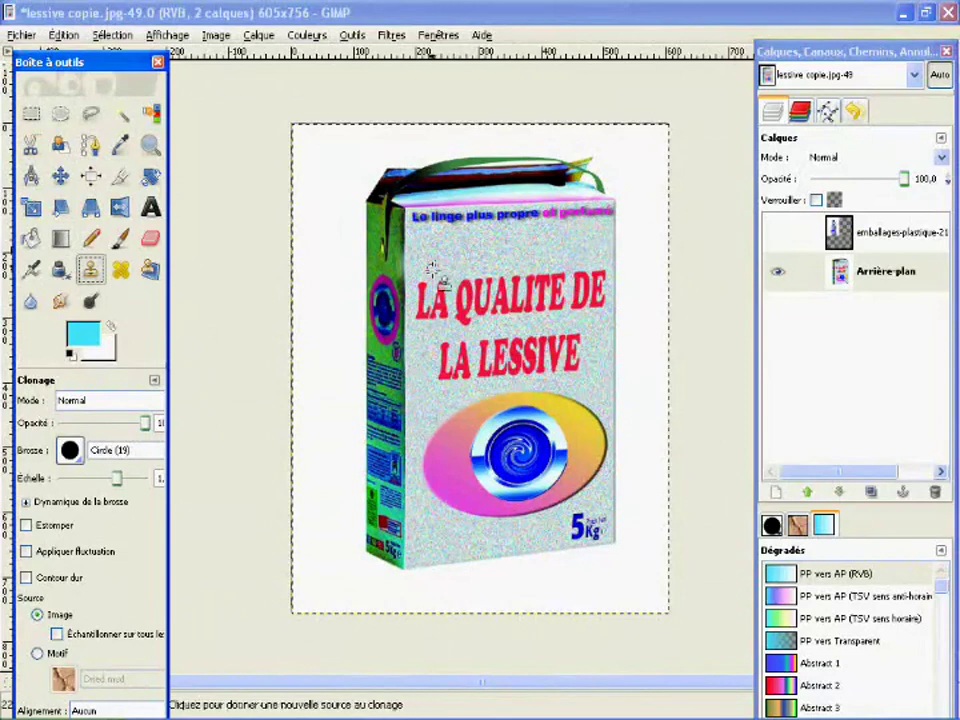
{"action": "left_click", "coordinate": [437, 258], "text": "ctrl"}
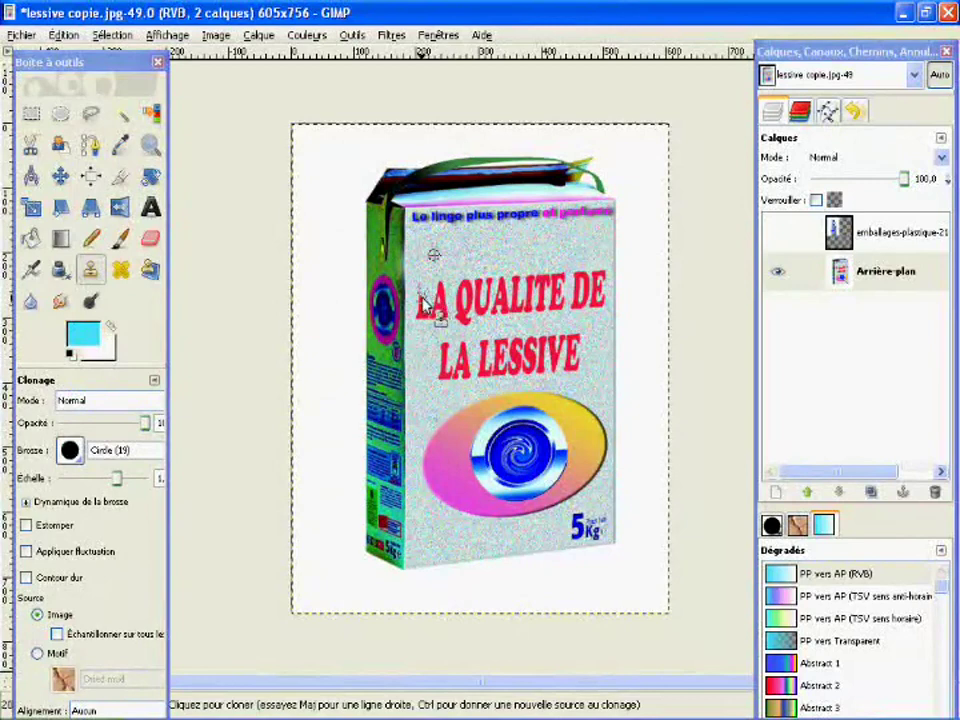
{"action": "left_click_drag", "start_coordinate": [425, 297], "coordinate": [422, 319]}
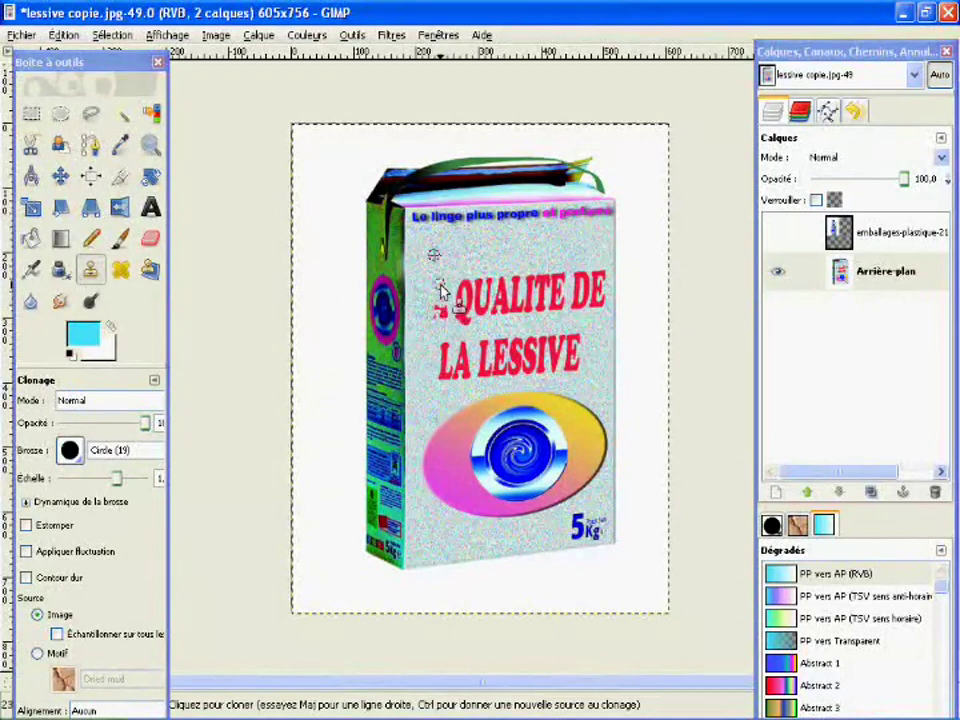
{"action": "mouse_move", "coordinate": [442, 291]}
{"action": "left_mouse_down"}
{"action": "mouse_move", "coordinate": [441, 315]}
{"action": "mouse_move", "coordinate": [484, 323]}
{"action": "mouse_move", "coordinate": [476, 311]}
{"action": "mouse_move", "coordinate": [518, 300]}
{"action": "mouse_move", "coordinate": [476, 294]}
{"action": "mouse_move", "coordinate": [484, 302]}
{"action": "mouse_move", "coordinate": [462, 327]}
{"action": "mouse_move", "coordinate": [497, 311]}
{"action": "mouse_move", "coordinate": [484, 296]}
{"action": "mouse_move", "coordinate": [510, 313]}
{"action": "mouse_move", "coordinate": [510, 285]}
{"action": "mouse_move", "coordinate": [600, 285]}
{"action": "mouse_move", "coordinate": [572, 285]}
{"action": "mouse_move", "coordinate": [589, 297]}
{"action": "mouse_move", "coordinate": [538, 290]}
{"action": "mouse_move", "coordinate": [580, 285]}
{"action": "mouse_move", "coordinate": [529, 296]}
{"action": "mouse_move", "coordinate": [560, 291]}
{"action": "mouse_move", "coordinate": [506, 289]}
{"action": "left_mouse_up"}
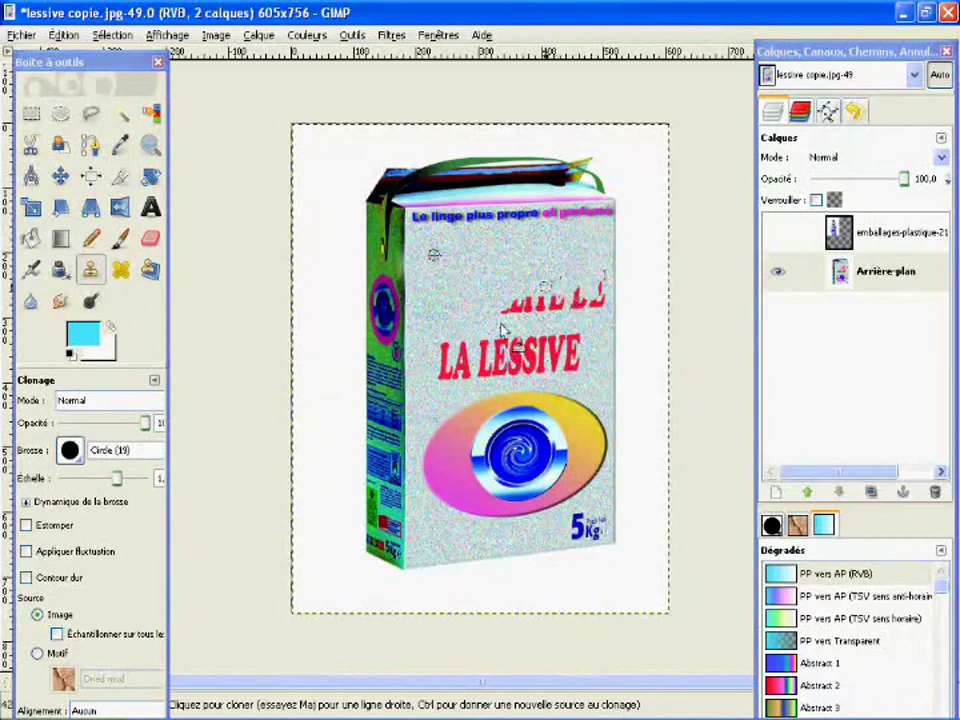
Enlarge the clone brush to a scale of about 3 and cover the rest of the slogan's first line and LA LESSIVE
{"action": "left_click", "coordinate": [118, 487]}
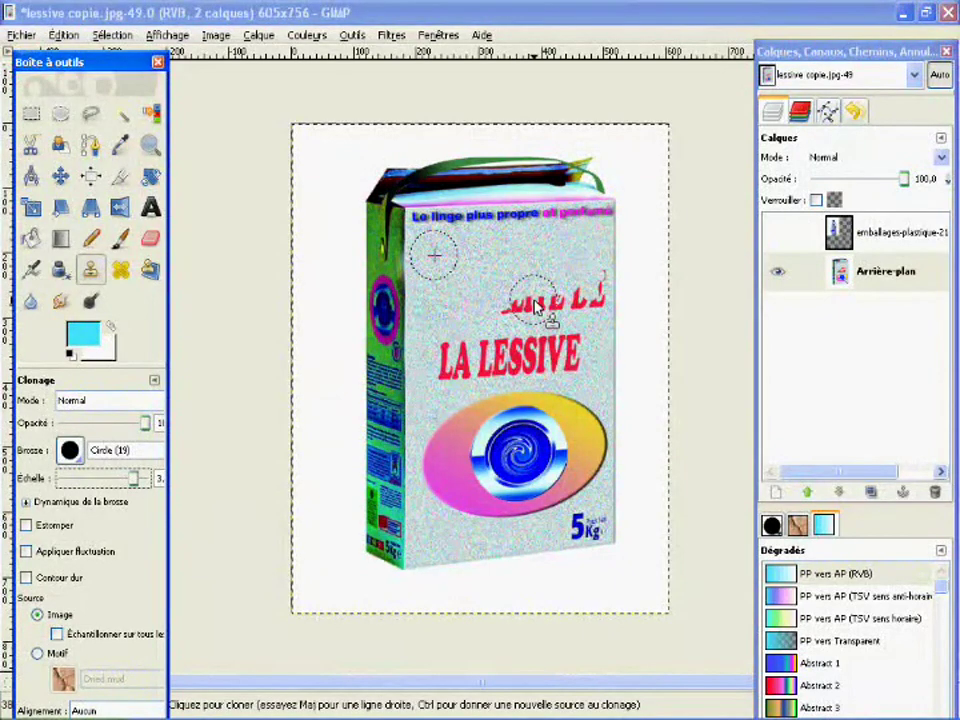
{"action": "mouse_move", "coordinate": [535, 305]}
{"action": "left_mouse_down"}
{"action": "mouse_move", "coordinate": [527, 301]}
{"action": "mouse_move", "coordinate": [580, 300]}
{"action": "mouse_move", "coordinate": [515, 290]}
{"action": "mouse_move", "coordinate": [567, 297]}
{"action": "left_mouse_up"}
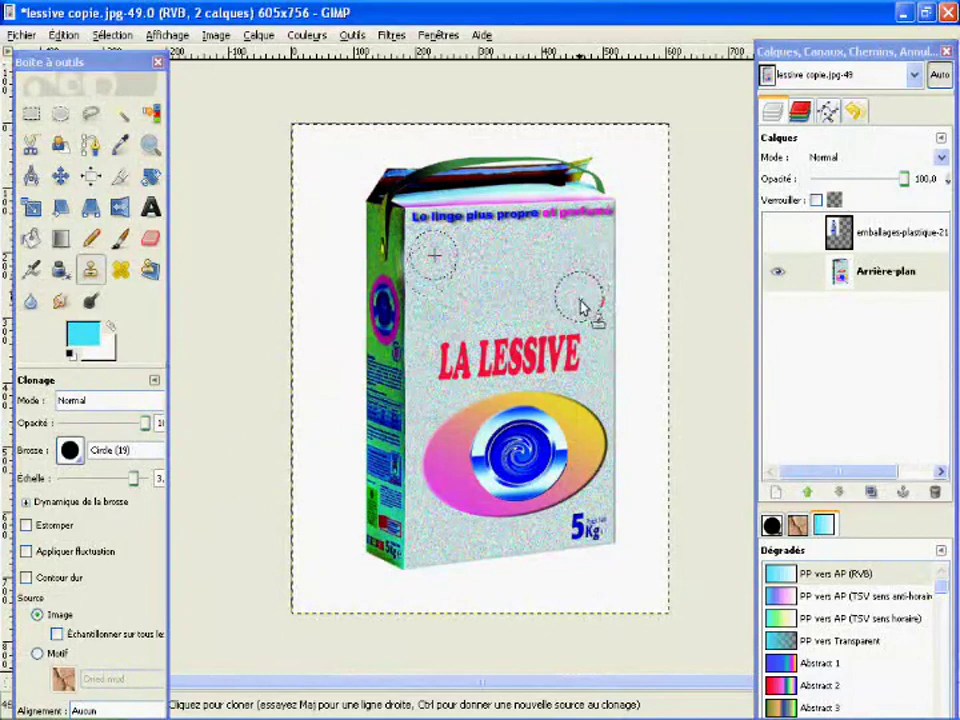
{"action": "mouse_move", "coordinate": [450, 360]}
{"action": "left_mouse_down"}
{"action": "mouse_move", "coordinate": [470, 370]}
{"action": "mouse_move", "coordinate": [518, 345]}
{"action": "mouse_move", "coordinate": [568, 352]}
{"action": "mouse_move", "coordinate": [535, 370]}
{"action": "mouse_move", "coordinate": [575, 368]}
{"action": "mouse_move", "coordinate": [562, 362]}
{"action": "left_mouse_up"}
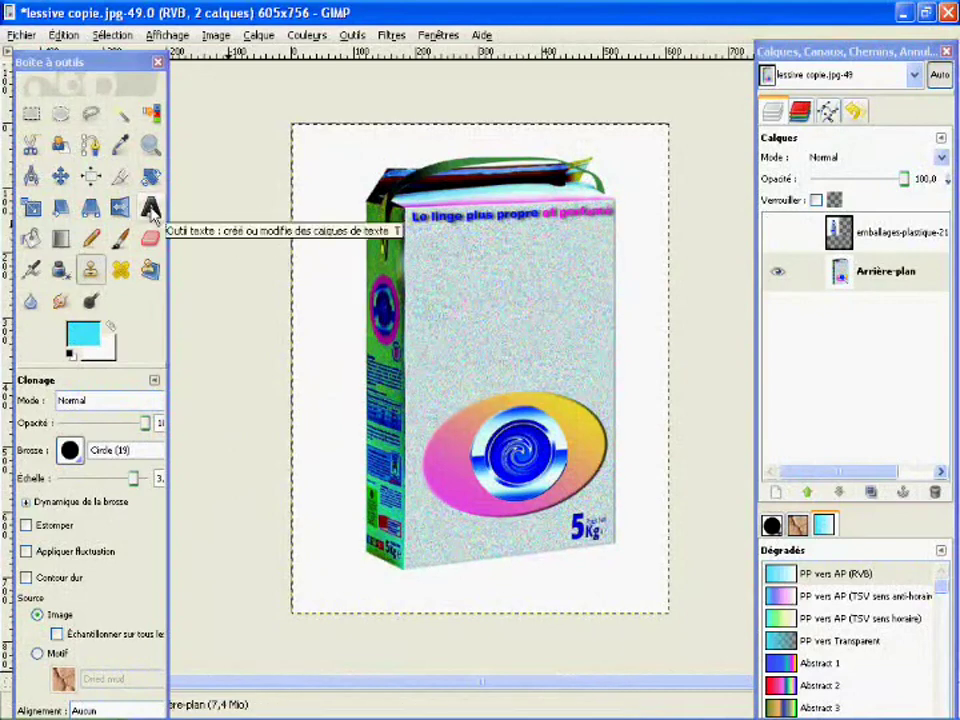
Add the text "la bonne lessive" on the cleared front of the detergent box
{"action": "left_click", "coordinate": [151, 210]}
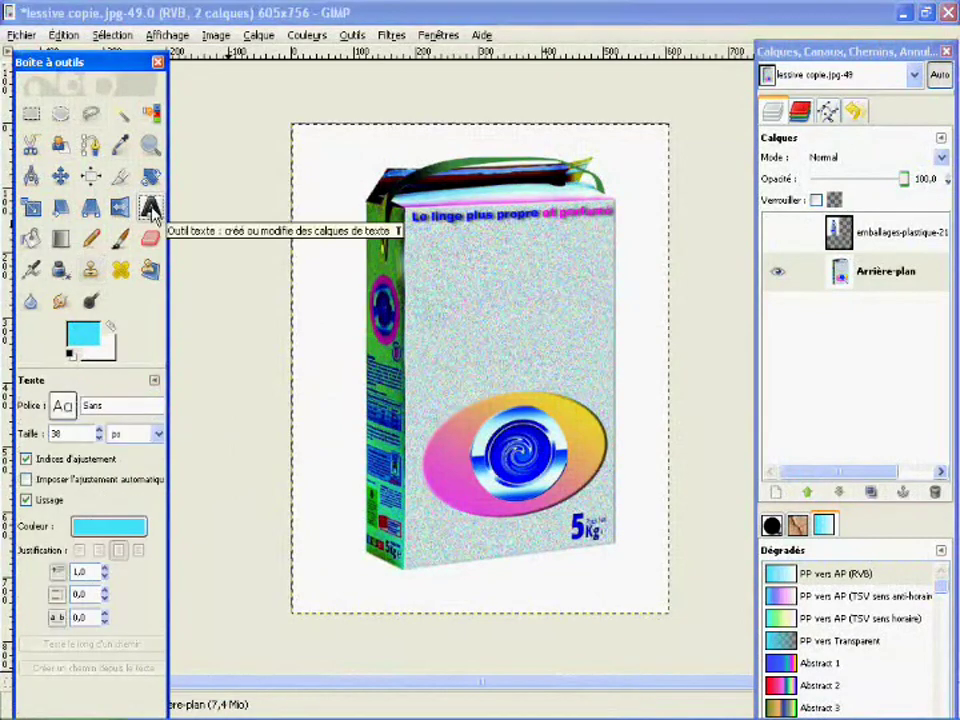
{"action": "left_click", "coordinate": [463, 286]}
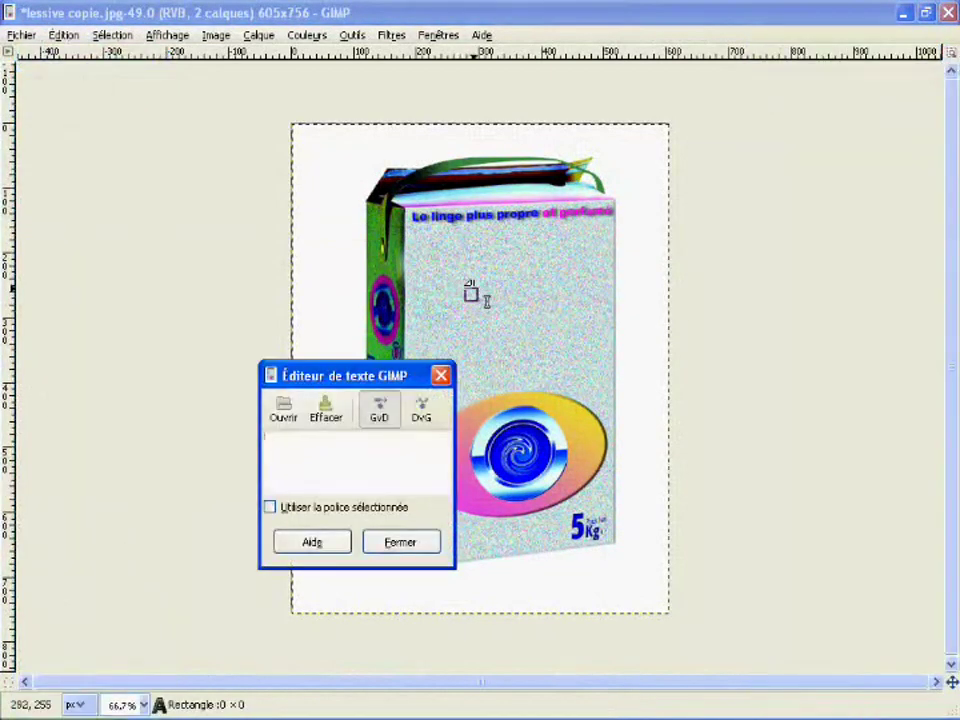
{"action": "type", "text": "la "}
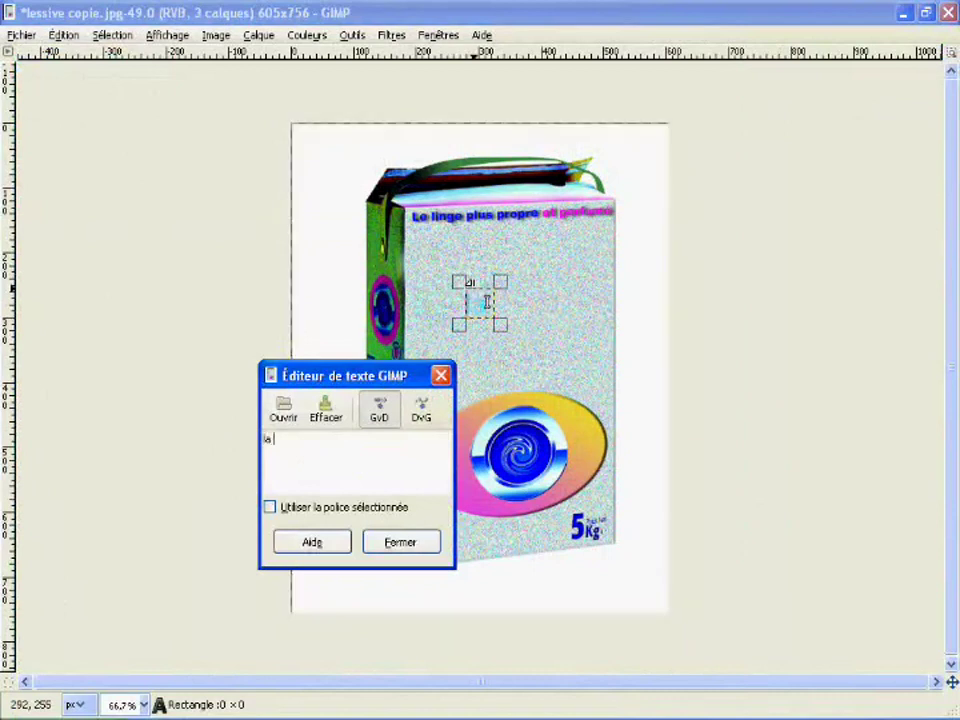
{"action": "type", "text": "boinne "}
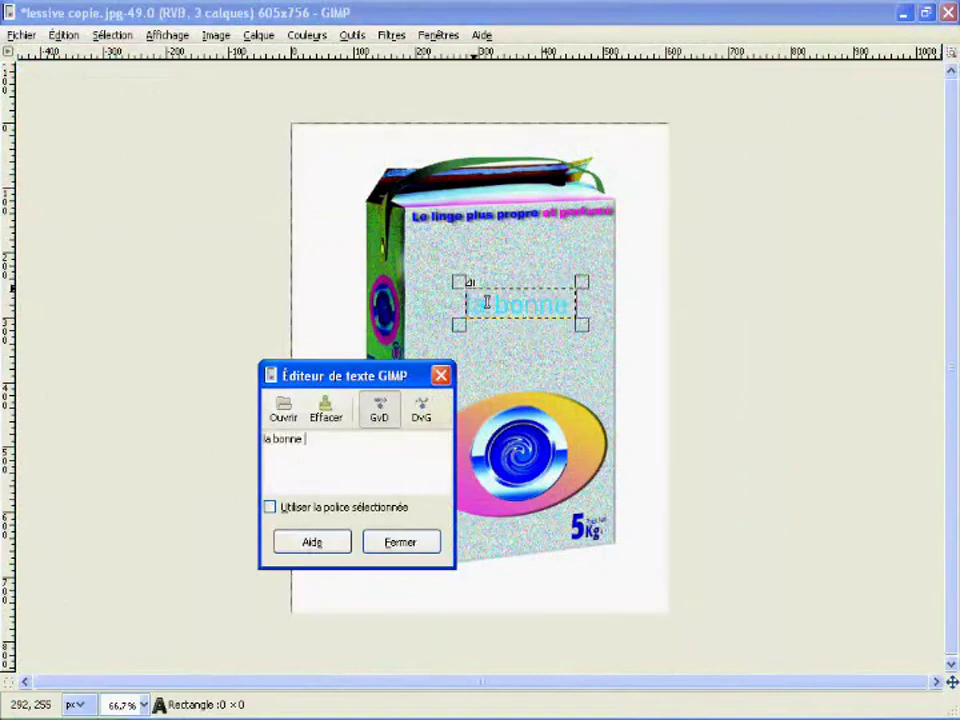
{"action": "type", "text": "lessive"}
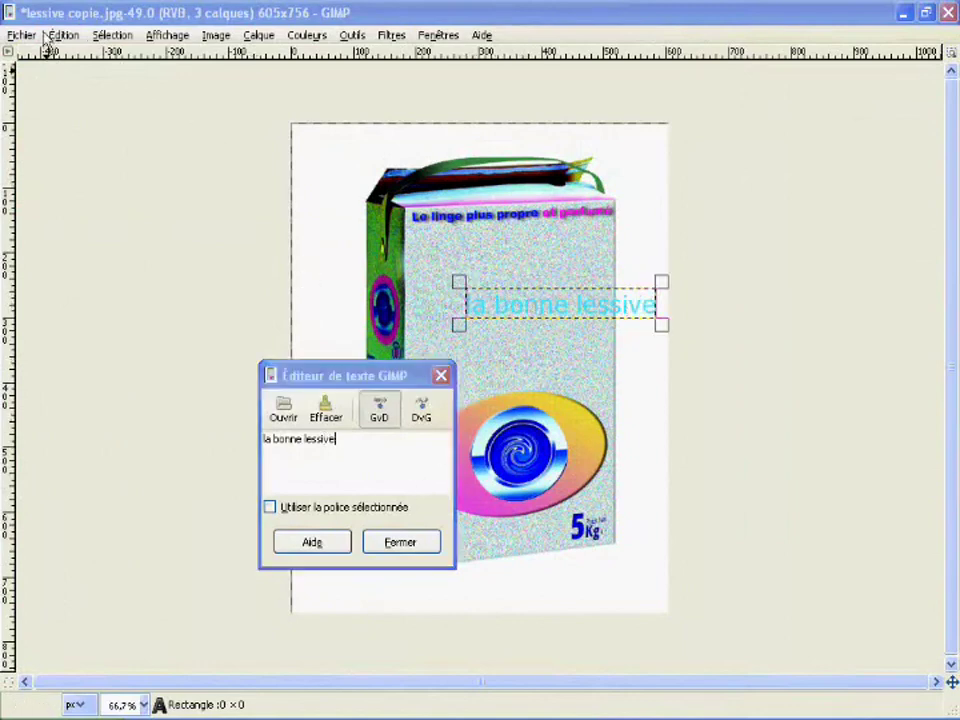
Colour the "la bonne lessive" text red and move it onto the box front, just below the blue and pink tagline
{"action": "key", "text": "Tab"}
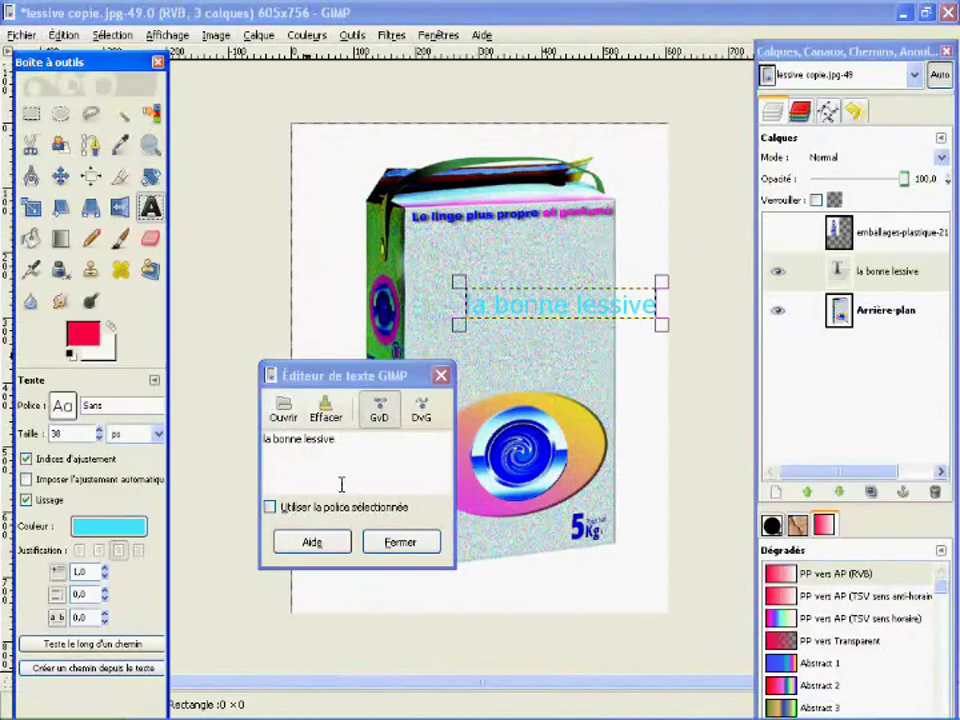
{"action": "left_click", "coordinate": [122, 526]}
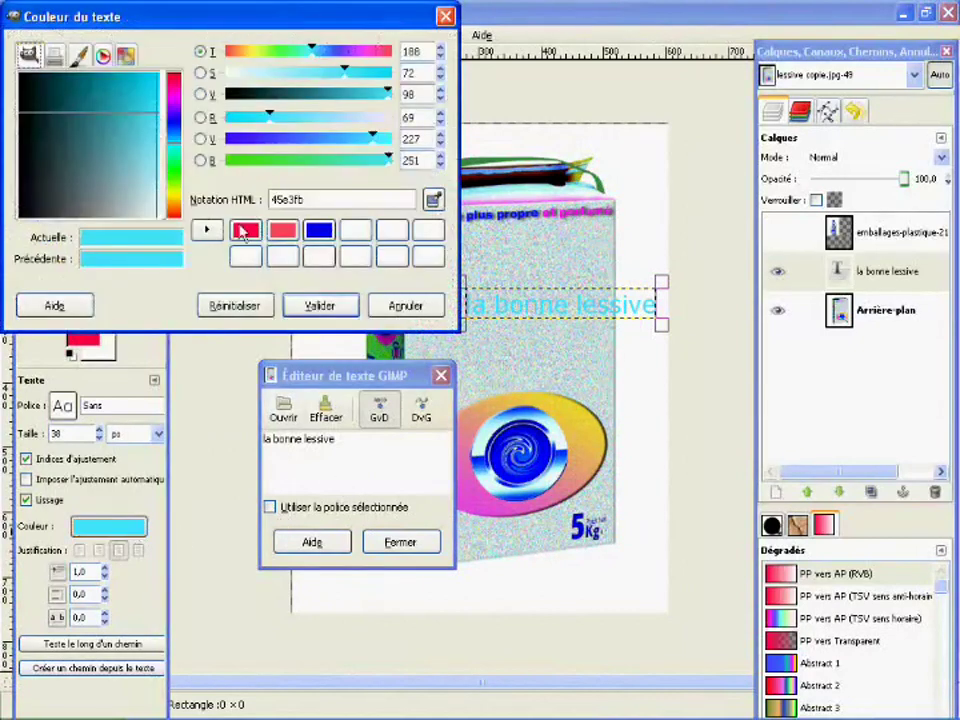
{"action": "left_click", "coordinate": [245, 232]}
{"action": "left_click", "coordinate": [341, 308]}
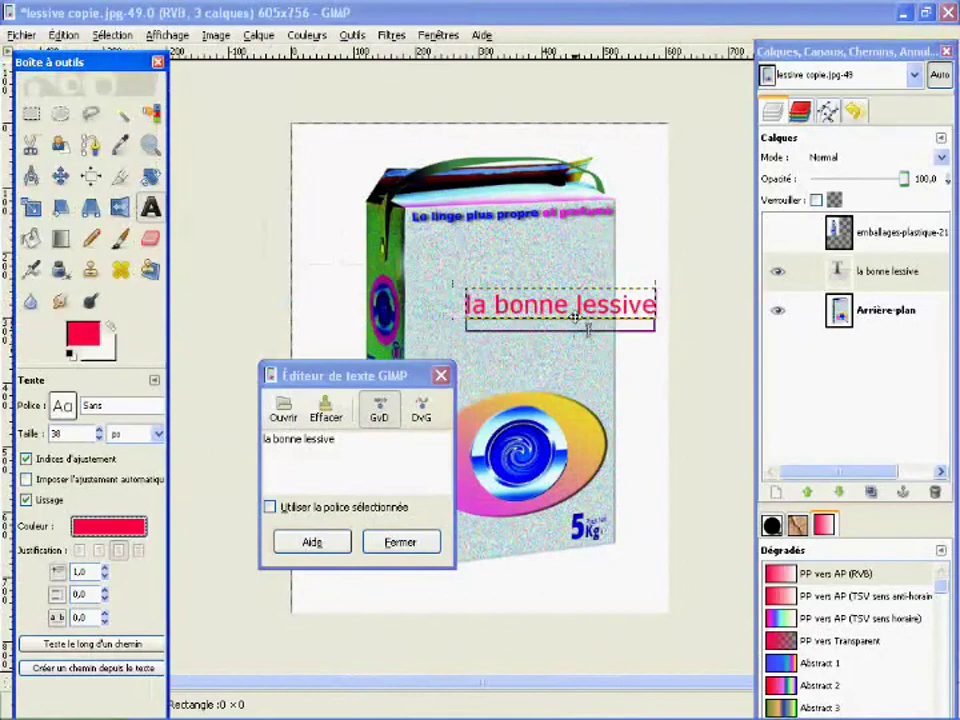
{"action": "key", "text": "Tab"}
{"action": "left_click_drag", "start_coordinate": [549, 303], "coordinate": [508, 283]}
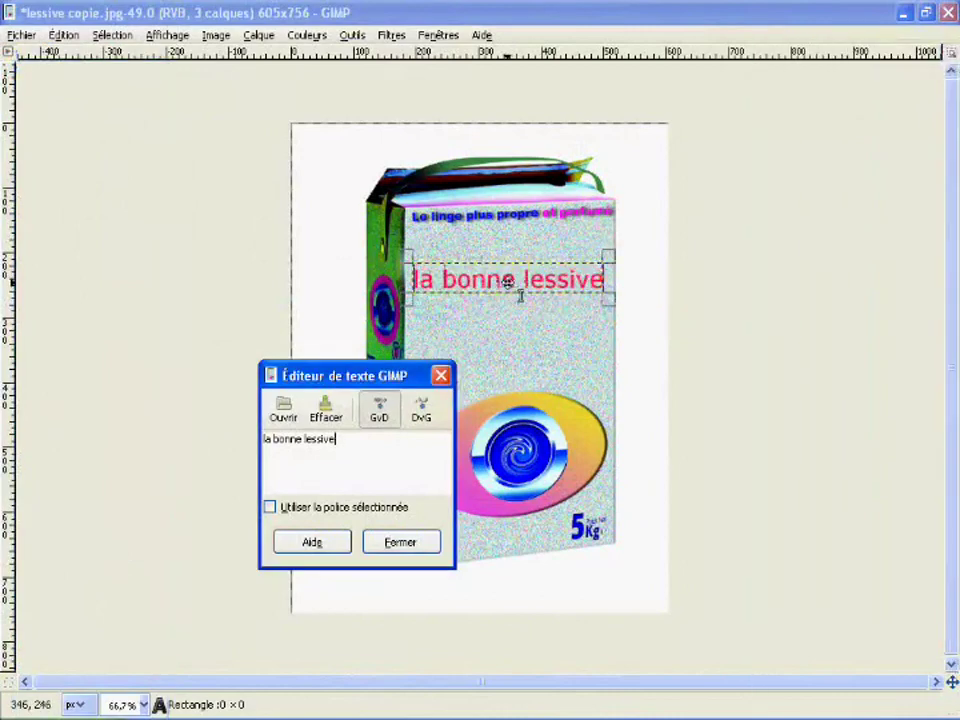
Set the size of the "la bonne lessive" text to 45 px
{"action": "left_click", "coordinate": [80, 36]}
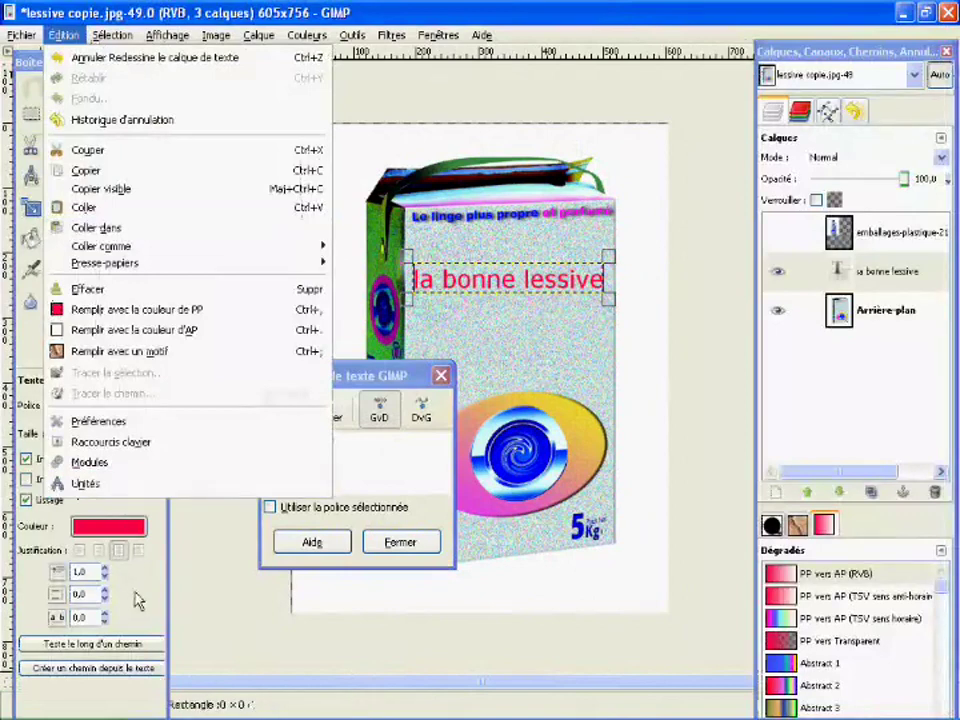
{"action": "left_click", "coordinate": [138, 600]}
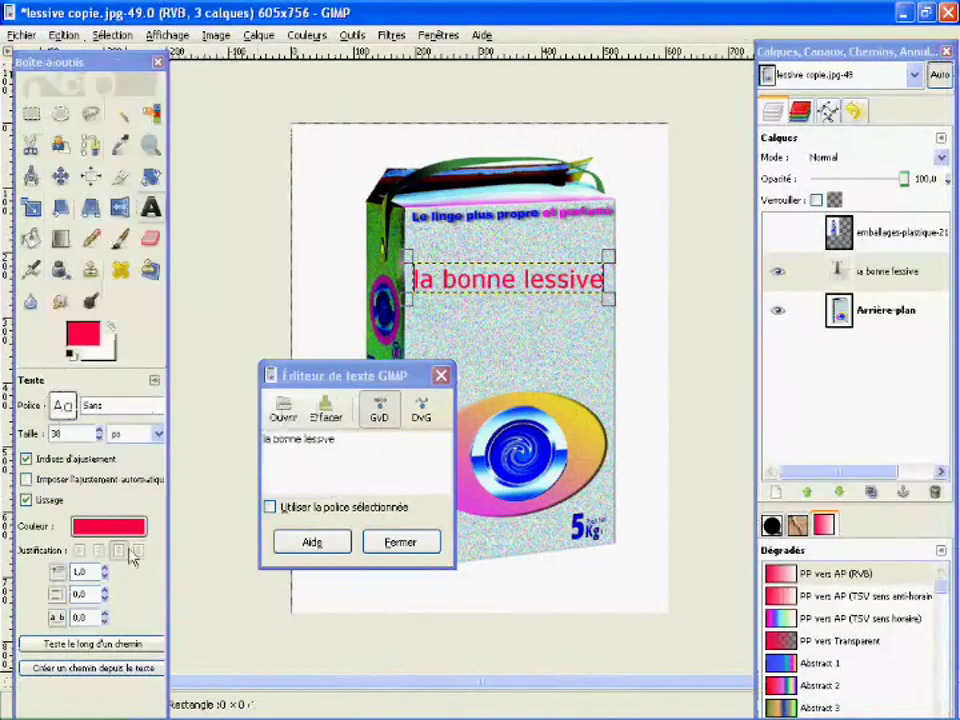
{"action": "left_click", "coordinate": [100, 431]}
{"action": "left_click", "coordinate": [100, 431]}
{"action": "left_click", "coordinate": [100, 431]}
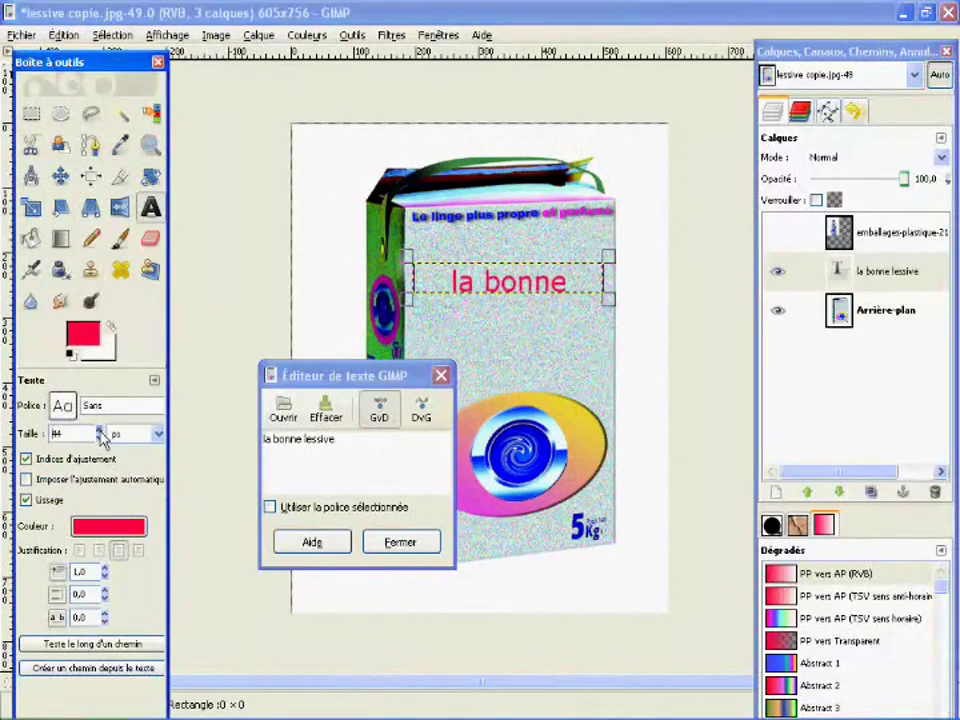
{"action": "left_click", "coordinate": [100, 431]}
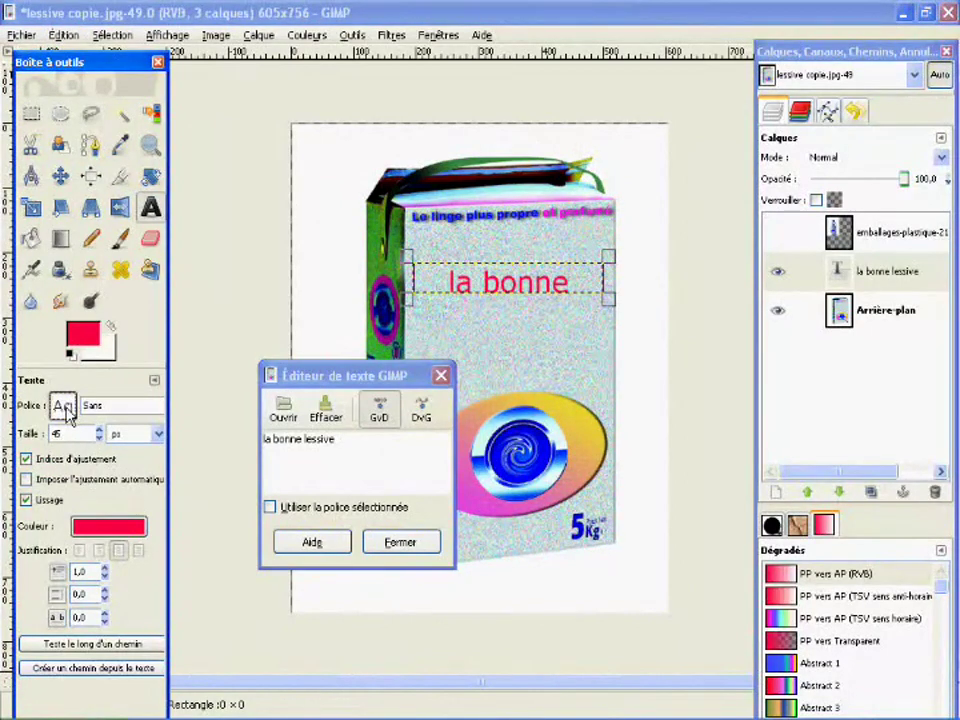
Change the text's font to Segoe UI Bold Italic and extend its frame downward to 306 × 126 px so both lines fit
{"action": "left_click", "coordinate": [63, 406]}
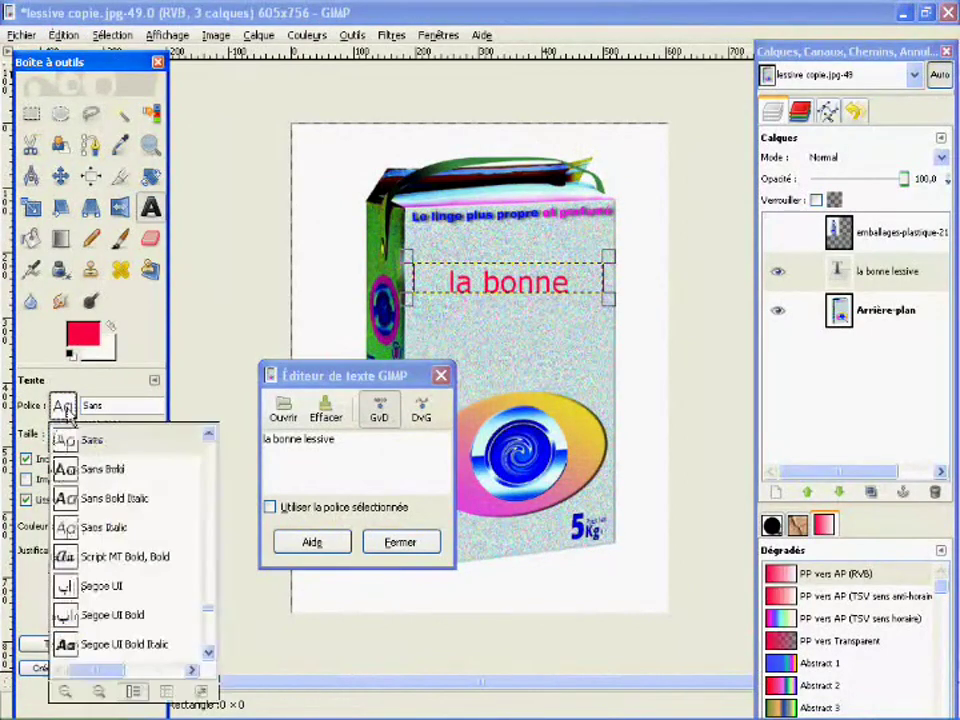
{"action": "left_click", "coordinate": [96, 645]}
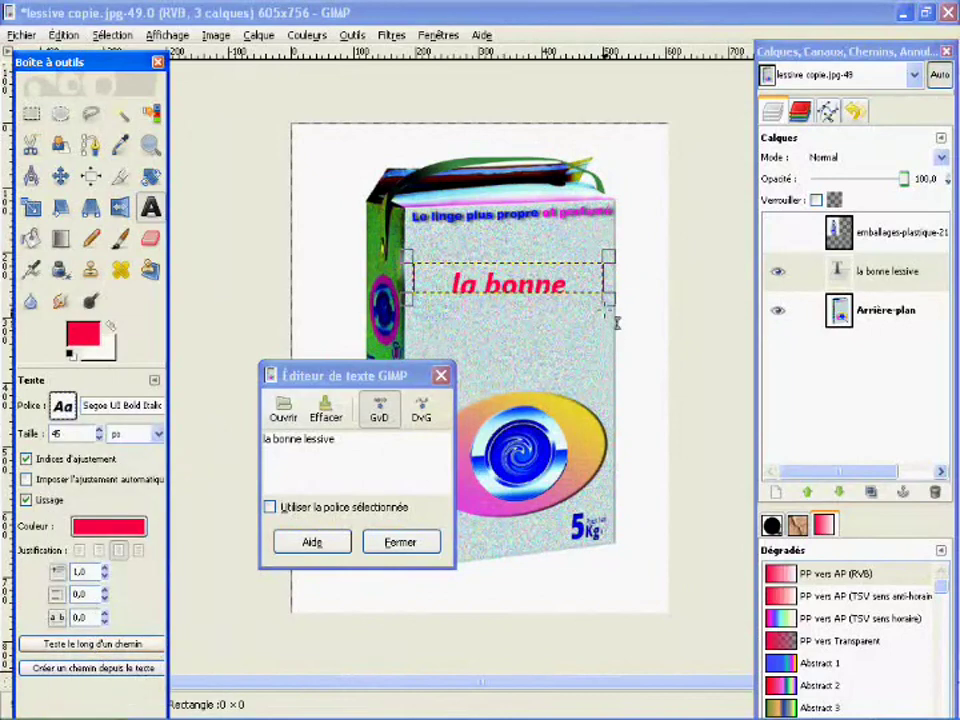
{"action": "left_click_drag", "start_coordinate": [621, 318], "coordinate": [618, 368]}
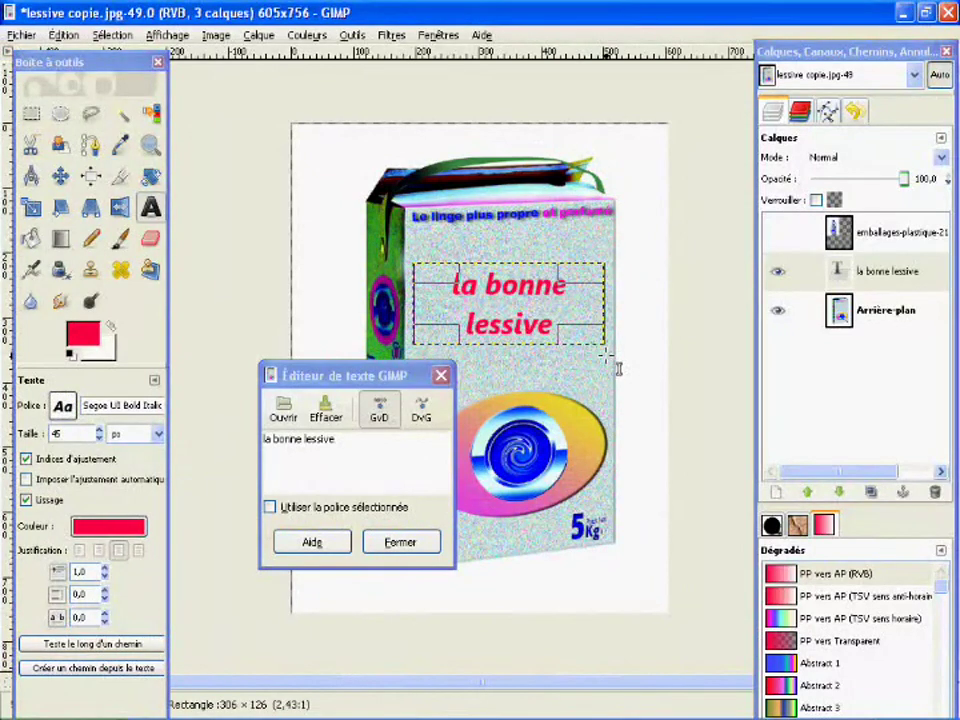
{"action": "left_click", "coordinate": [410, 543]}
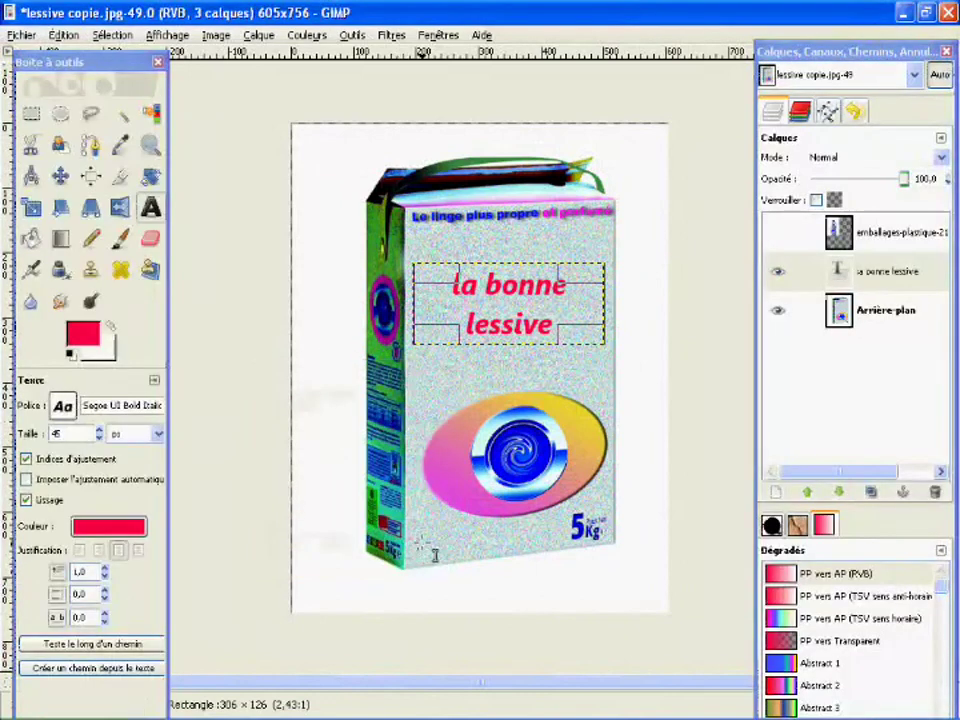
Scale the "la bonne lessive" layer upward to about 136 px high, keeping its width at 306 px
{"action": "left_click", "coordinate": [33, 207]}
{"action": "left_click", "coordinate": [430, 316]}
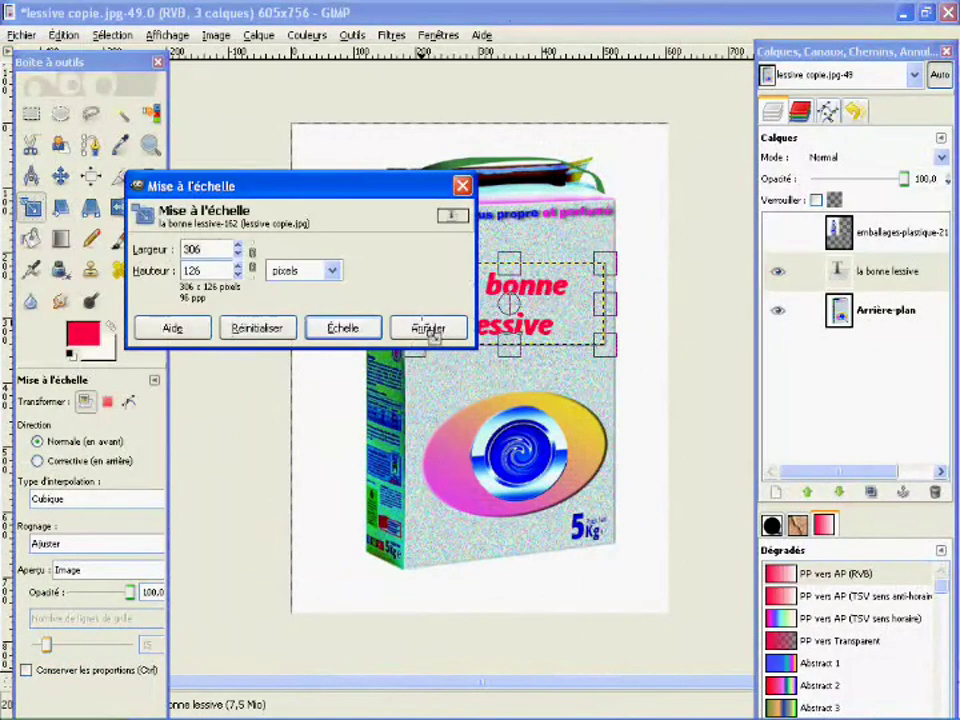
{"action": "left_click_drag", "start_coordinate": [589, 289], "coordinate": [600, 262]}
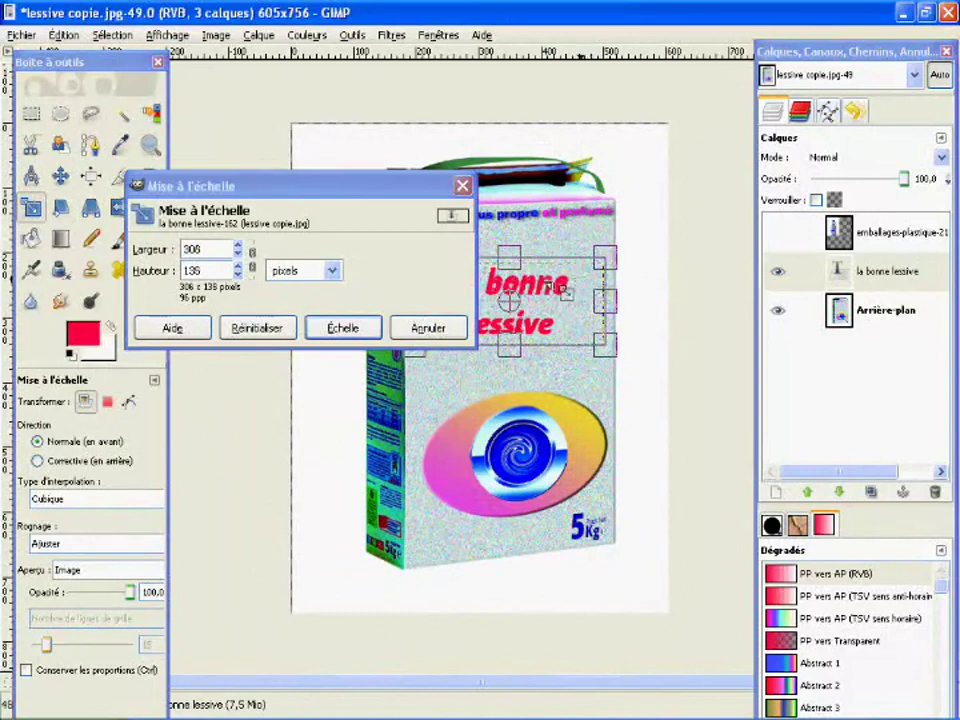
{"action": "left_click", "coordinate": [355, 336]}
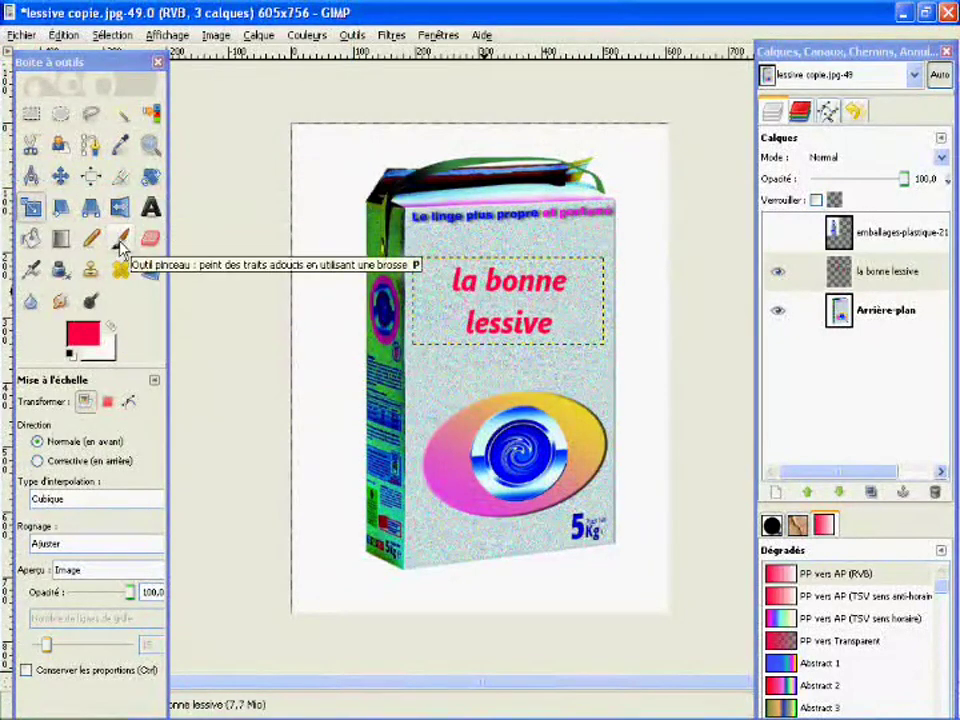
Rotate the "la bonne lessive" layer slightly on the box front
{"action": "left_click", "coordinate": [150, 177]}
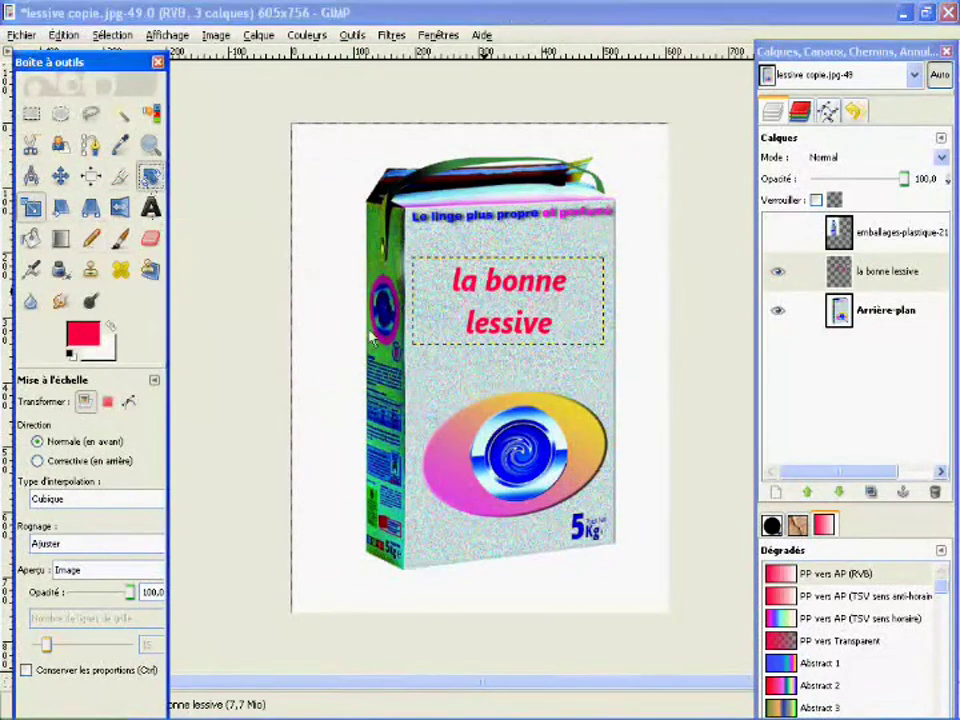
{"action": "mouse_move", "coordinate": [600, 268]}
{"action": "left_mouse_down"}
{"action": "mouse_move", "coordinate": [602, 259]}
{"action": "mouse_move", "coordinate": [613, 270]}
{"action": "left_mouse_up"}
{"action": "left_click", "coordinate": [250, 219]}
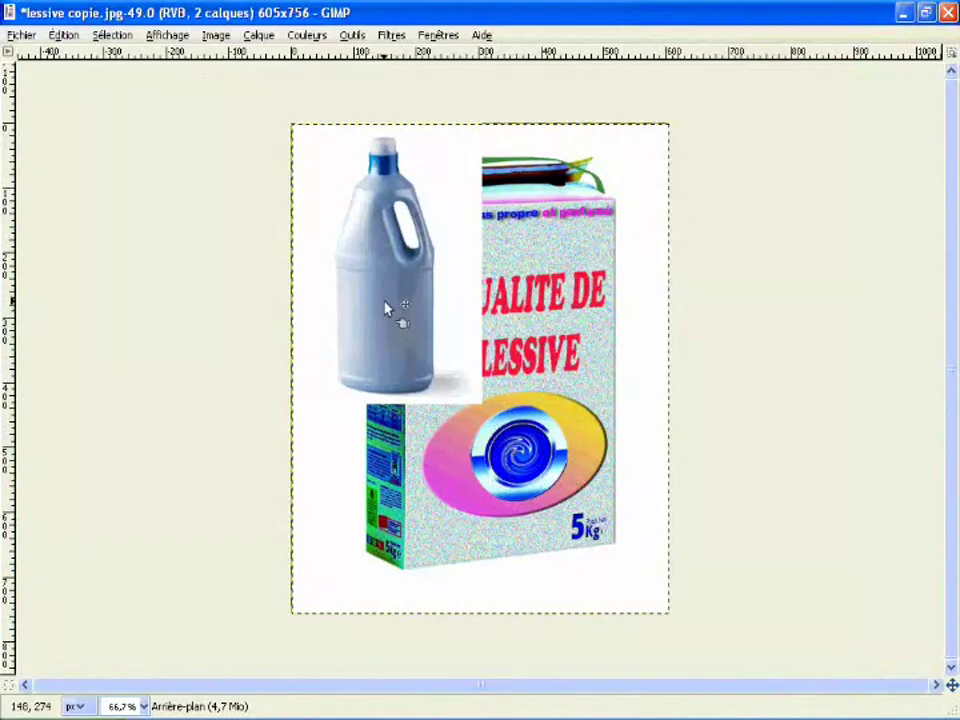
Select the swirl emblem on the front of the box with an elliptical selection of 164 × 151 px
{"action": "key", "text": "Tab"}
{"action": "left_click", "coordinate": [24, 36]}
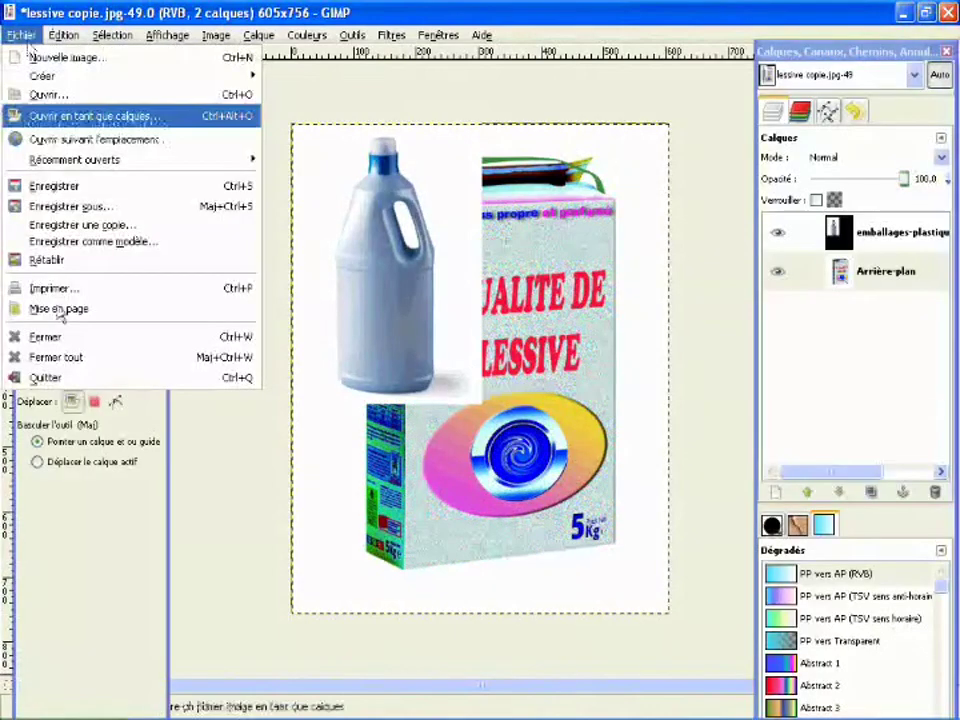
{"action": "left_click", "coordinate": [92, 605]}
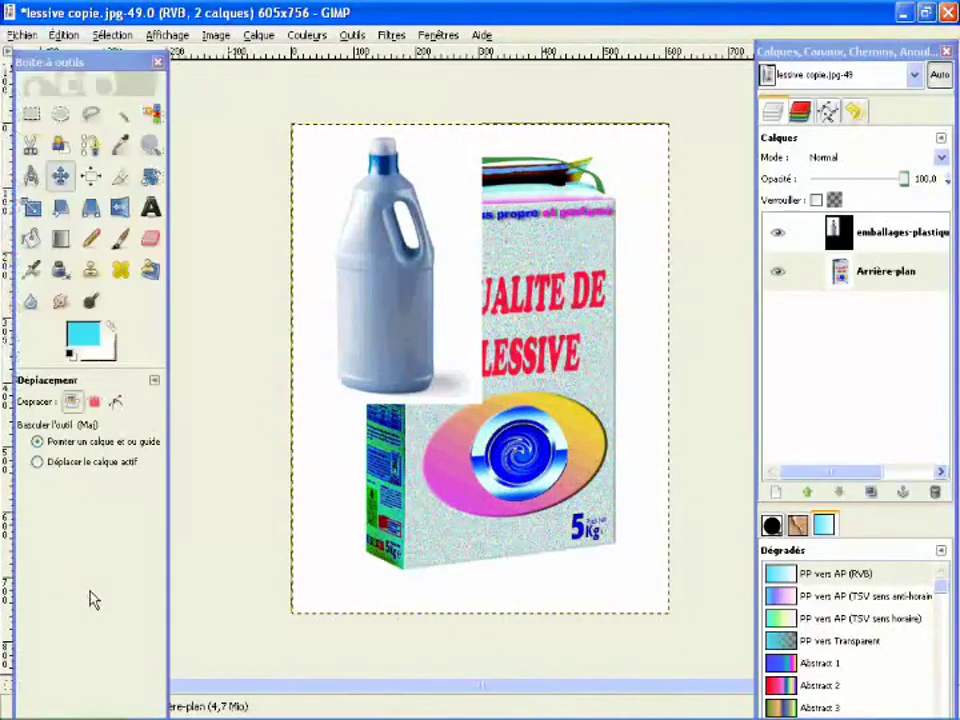
{"action": "left_click", "coordinate": [62, 116]}
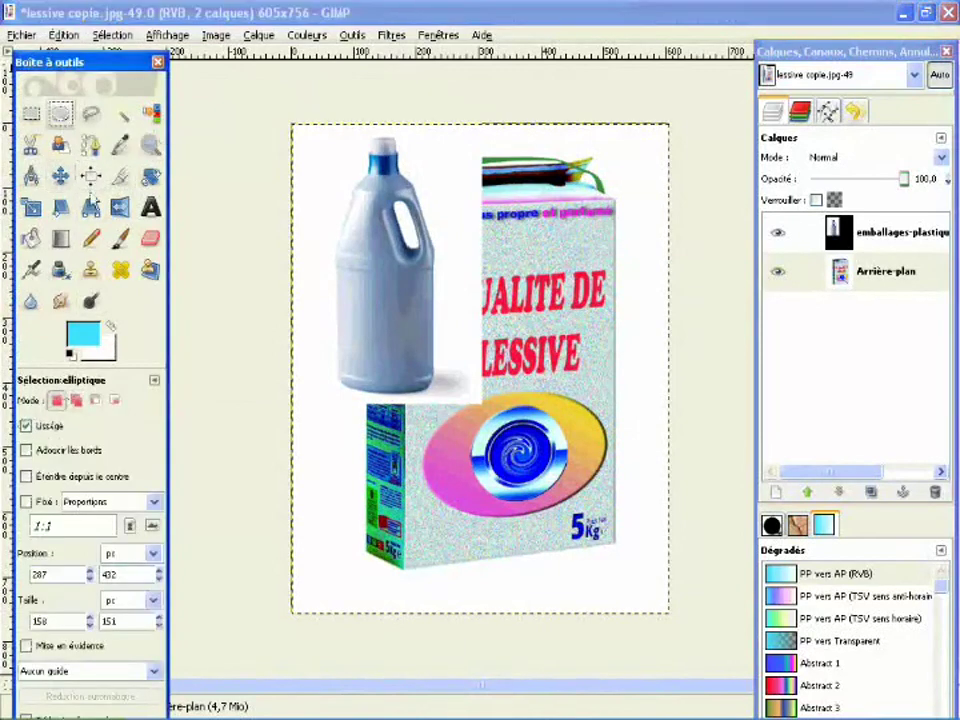
{"action": "left_click_drag", "start_coordinate": [479, 414], "coordinate": [592, 508]}
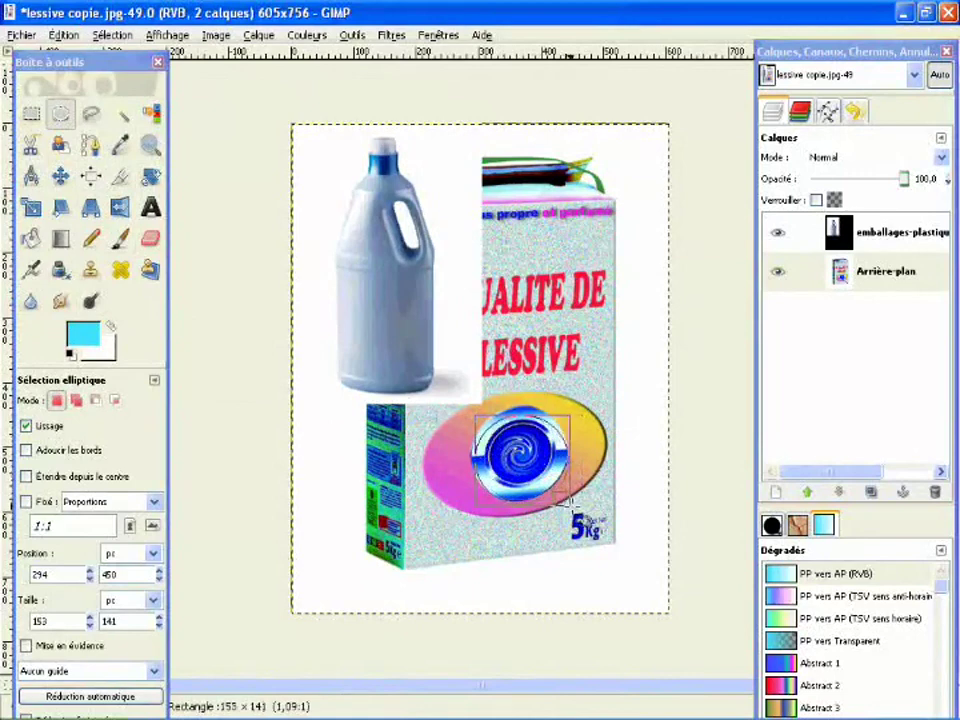
{"action": "left_click_drag", "start_coordinate": [558, 490], "coordinate": [558, 490]}
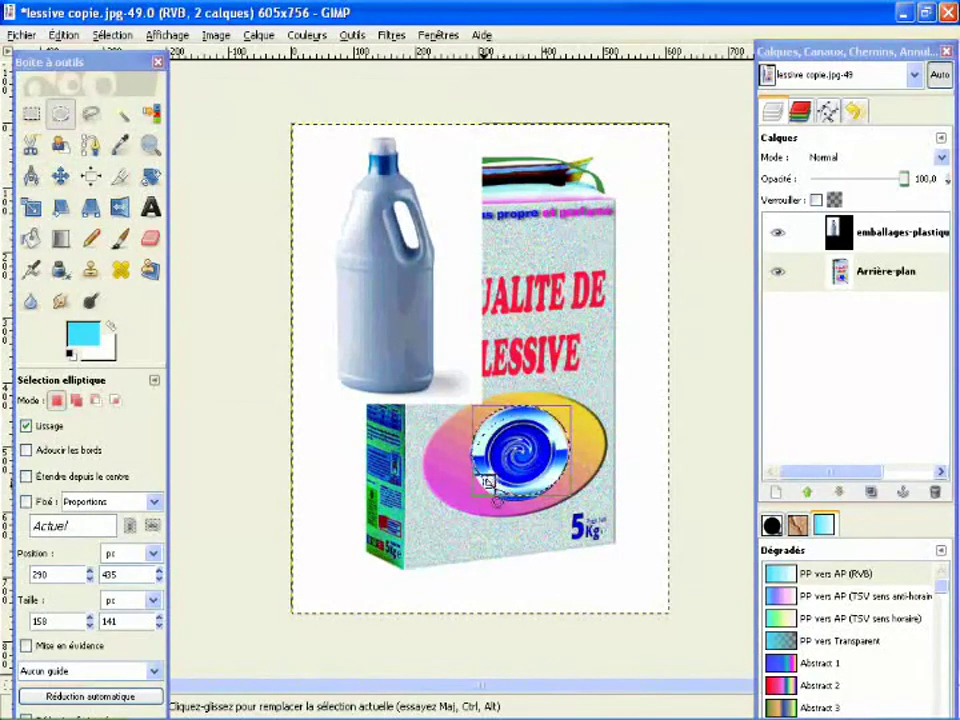
{"action": "left_click_drag", "start_coordinate": [487, 483], "coordinate": [481, 494]}
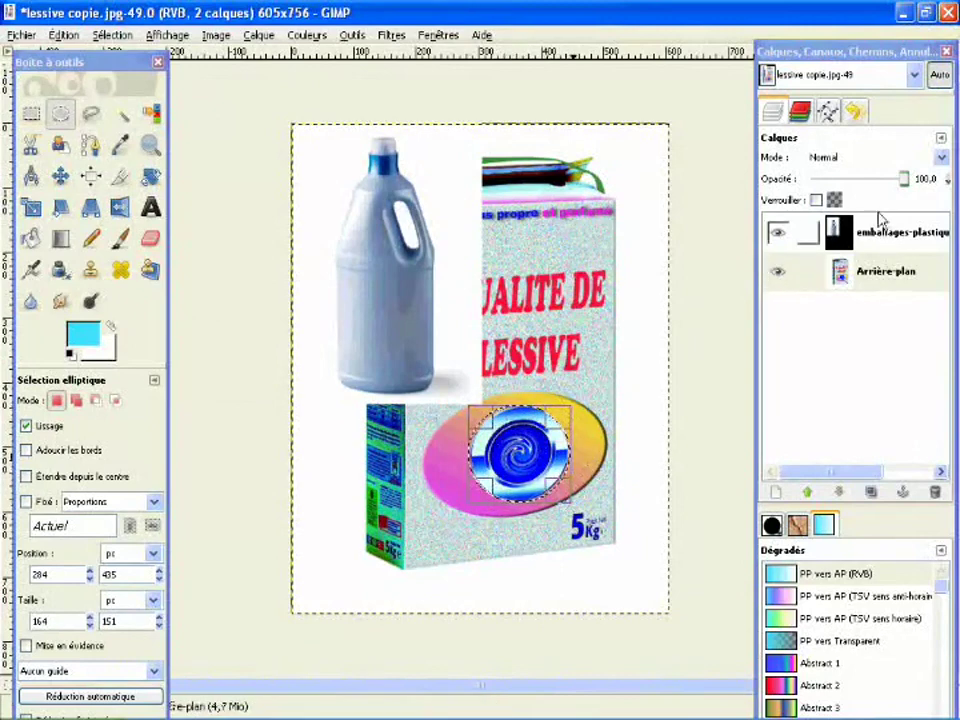
Copy the selected emblem from the Arrière-plan layer and paste it as a new layer
{"action": "left_click", "coordinate": [910, 275]}
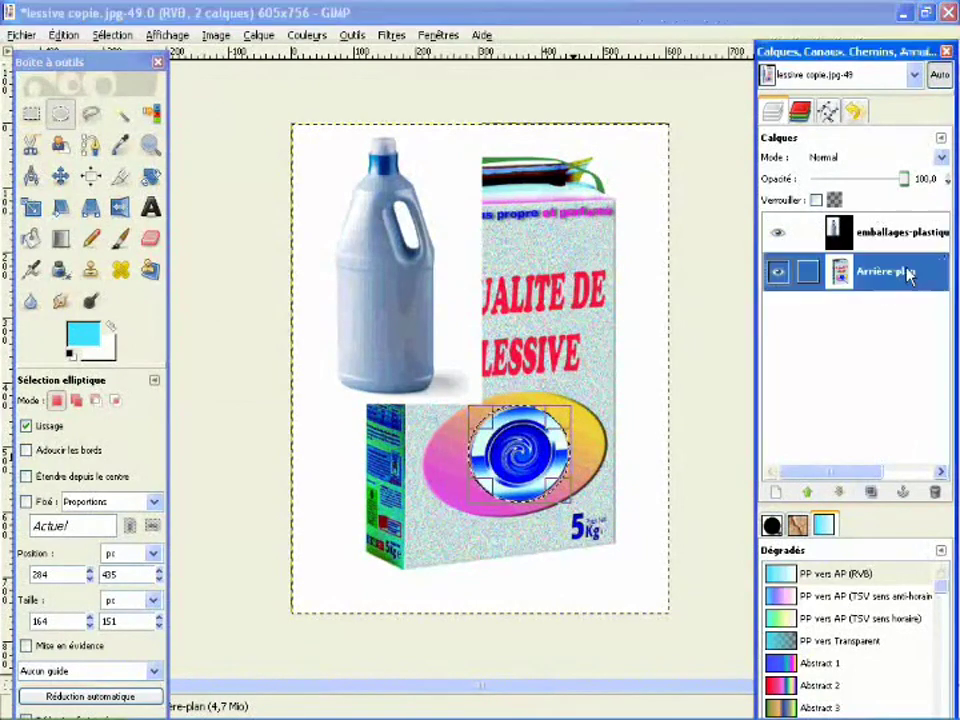
{"action": "right_click", "coordinate": [522, 467]}
{"action": "mouse_move", "coordinate": [628, 494]}
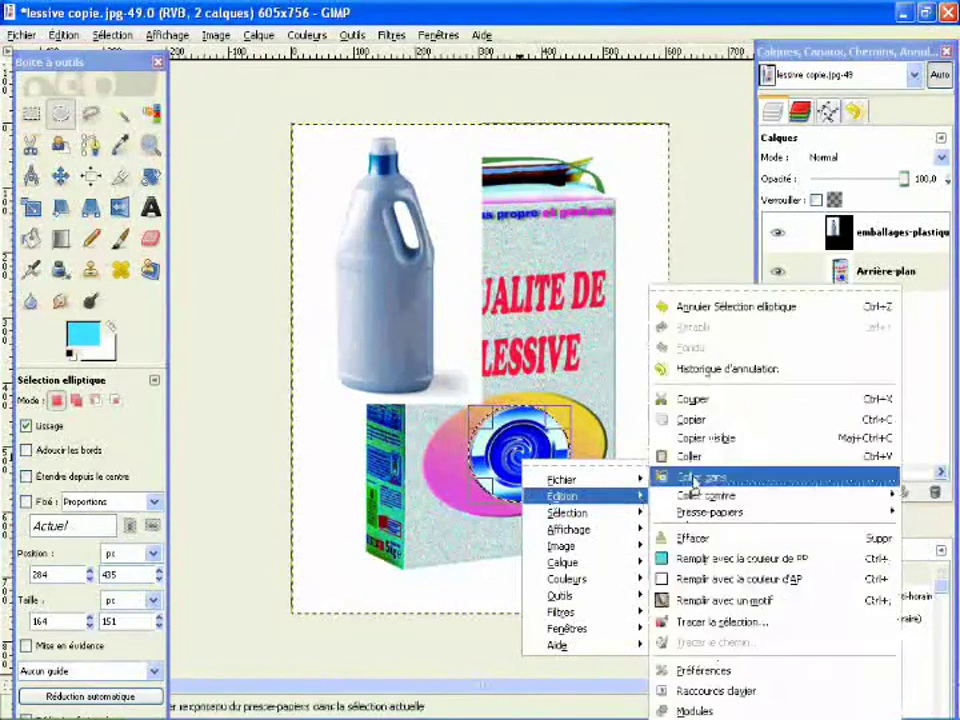
{"action": "left_click", "coordinate": [710, 423]}
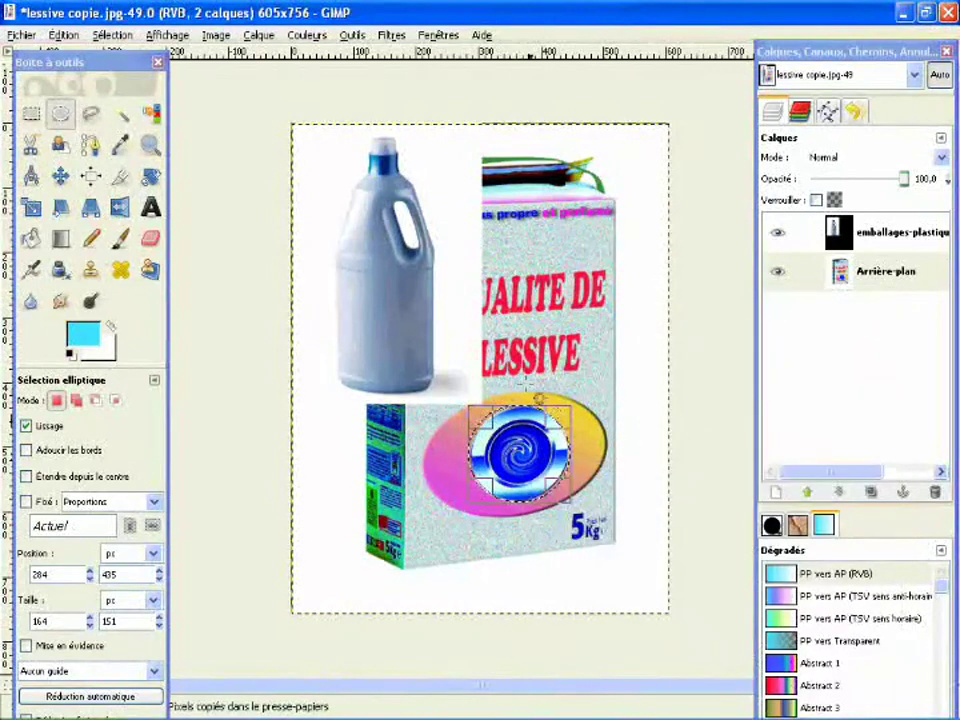
{"action": "right_click", "coordinate": [524, 332]}
{"action": "mouse_move", "coordinate": [600, 366]}
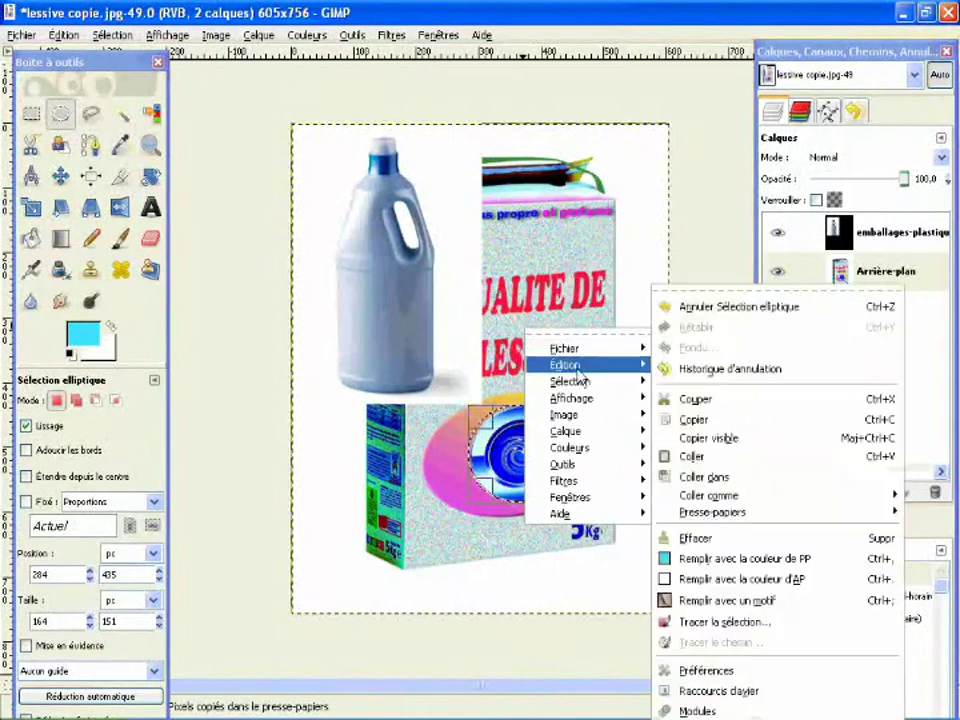
{"action": "left_click", "coordinate": [722, 456]}
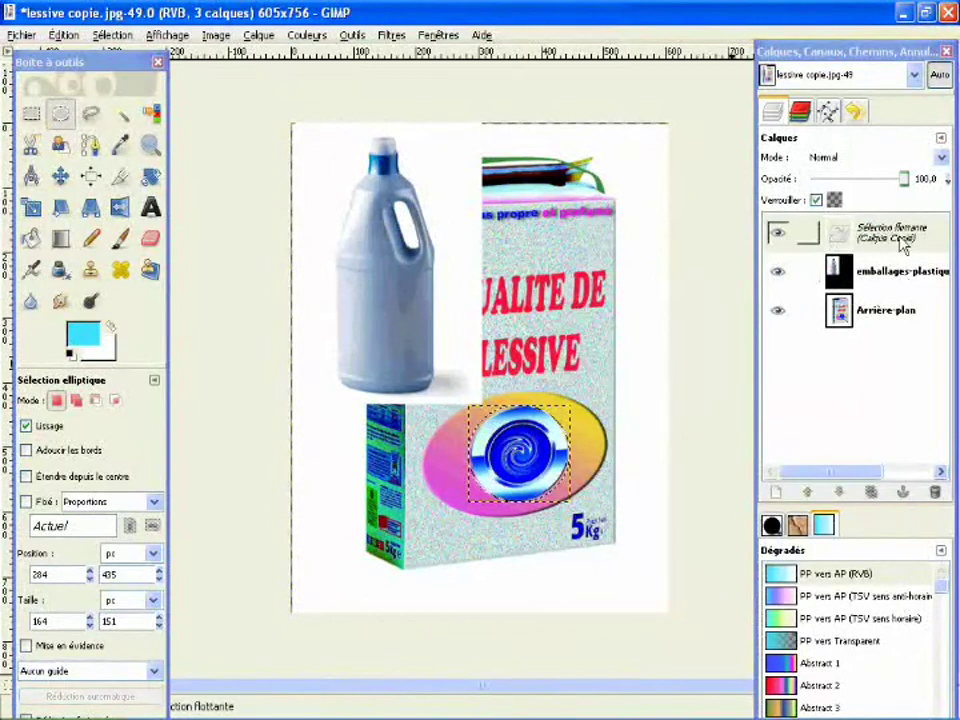
{"action": "left_click", "coordinate": [889, 238]}
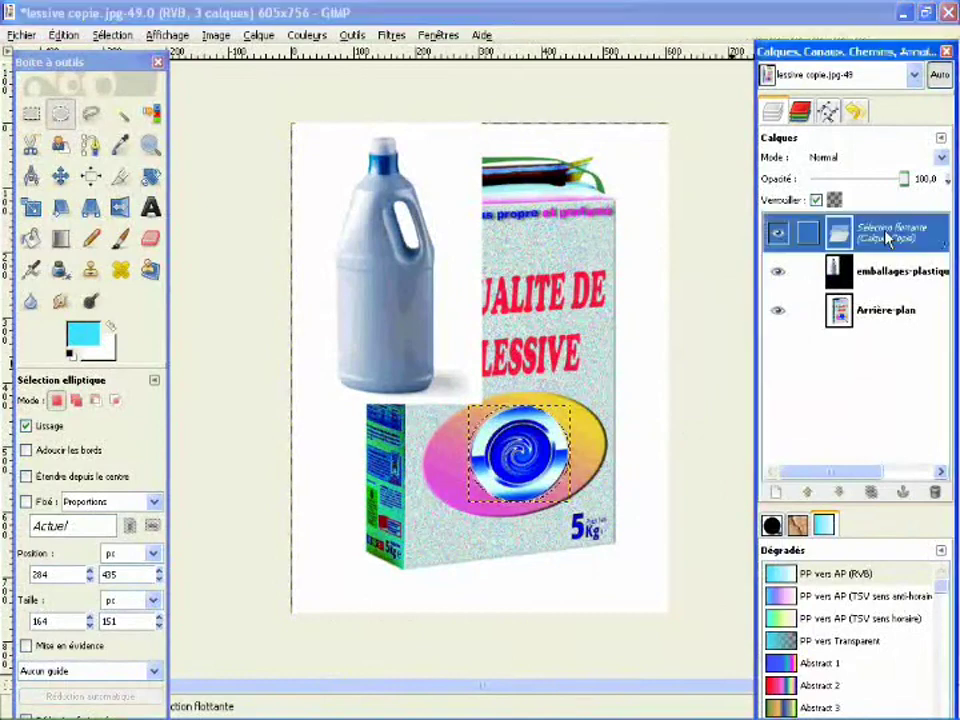
{"action": "left_click", "coordinate": [778, 493]}
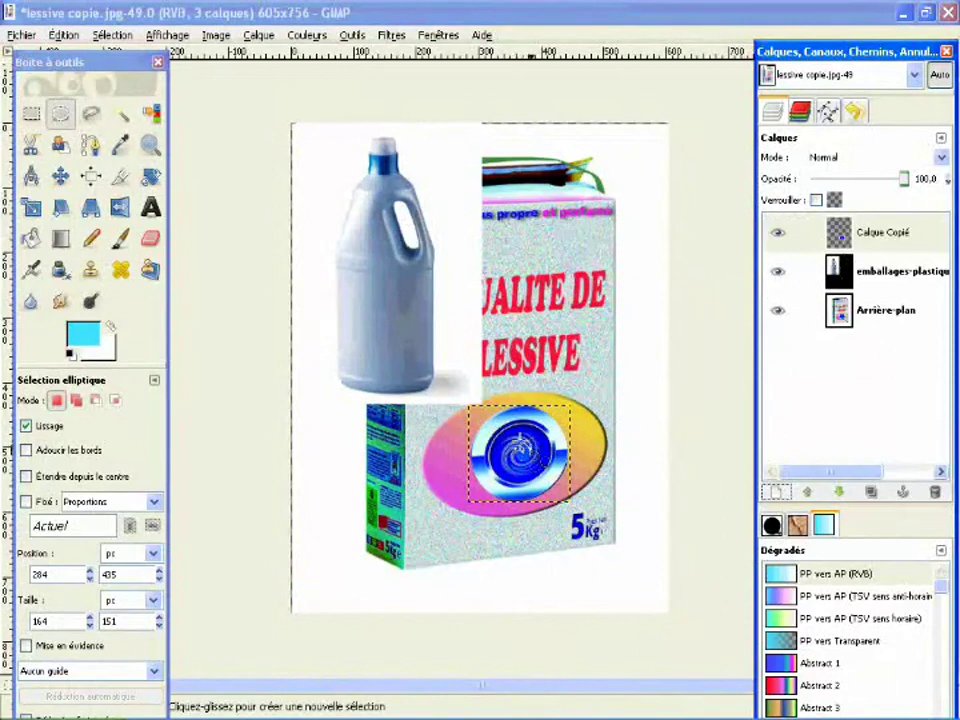
Scale the emblem copy down to about two thirds of the bottle's width and place it centred on the bottle's lower half
{"action": "left_click", "coordinate": [61, 177]}
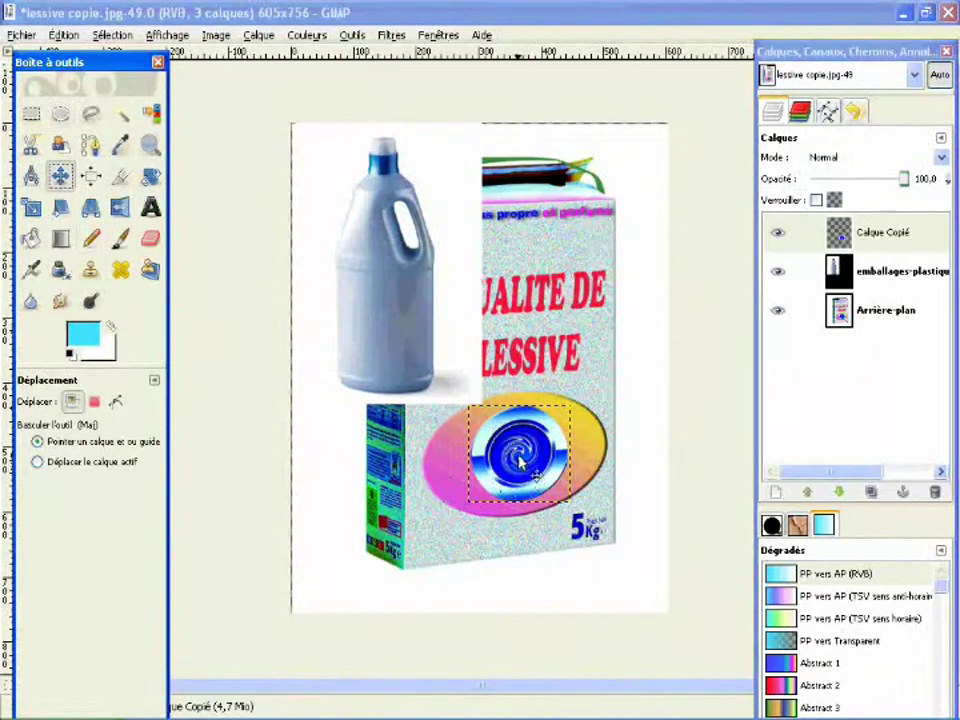
{"action": "left_click_drag", "start_coordinate": [519, 458], "coordinate": [381, 342]}
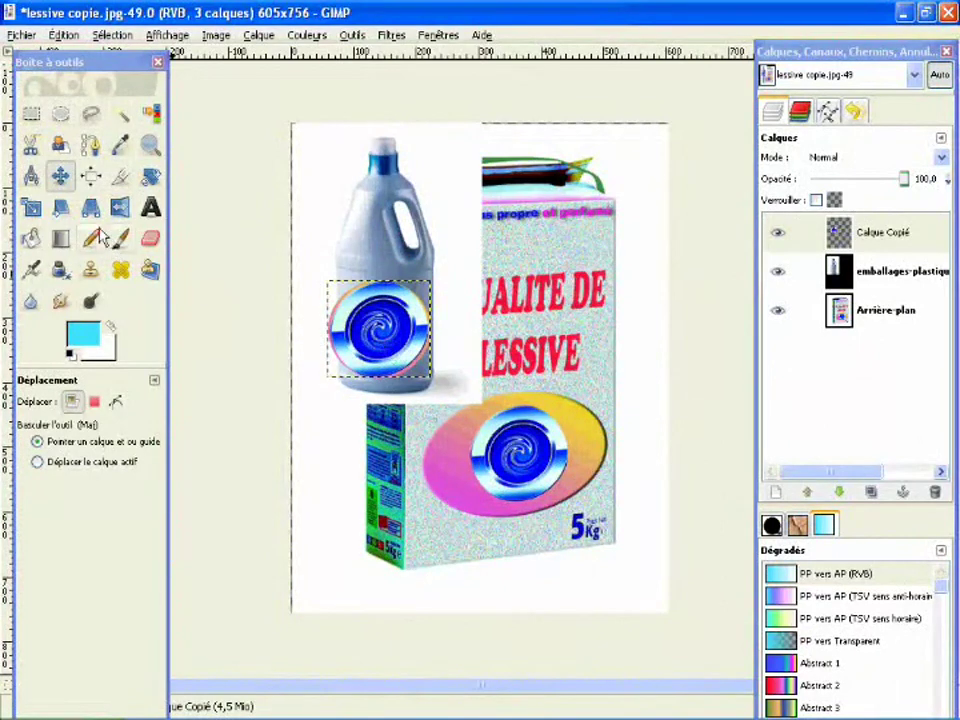
{"action": "left_click", "coordinate": [33, 210]}
{"action": "left_click", "coordinate": [315, 283]}
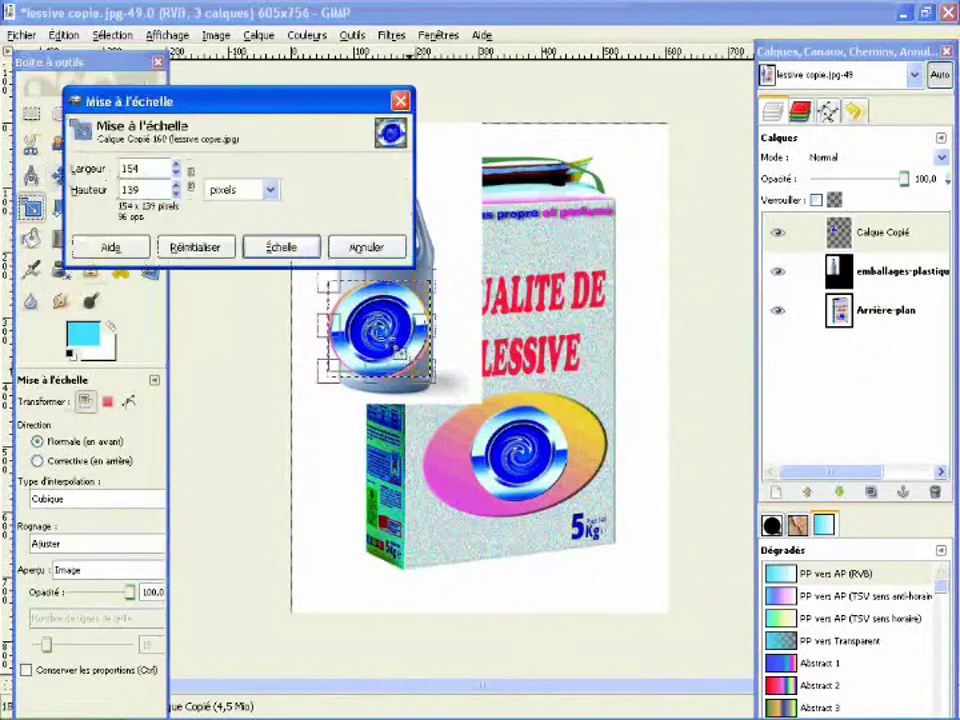
{"action": "mouse_move", "coordinate": [398, 354]}
{"action": "left_mouse_down"}
{"action": "mouse_move", "coordinate": [382, 333]}
{"action": "mouse_move", "coordinate": [390, 341]}
{"action": "left_mouse_up"}
{"action": "left_click", "coordinate": [281, 247]}
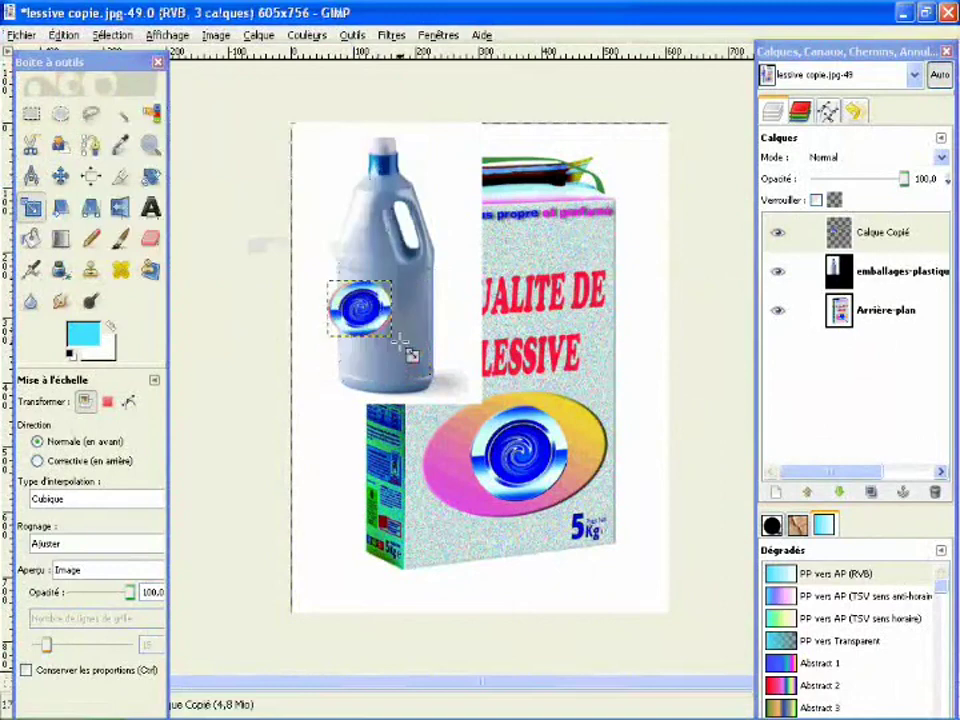
{"action": "left_click", "coordinate": [60, 176]}
{"action": "left_click_drag", "start_coordinate": [368, 313], "coordinate": [389, 337]}
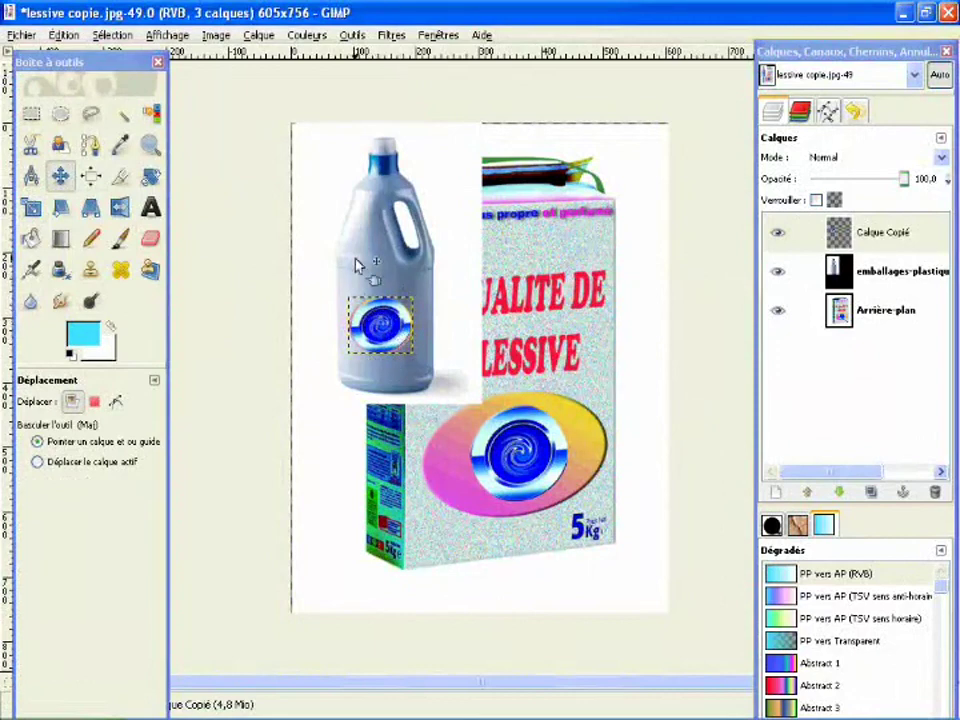
Merge the Calque Copié emblem layer down into the emballages-plastique bottle layer
{"action": "left_click", "coordinate": [880, 236]}
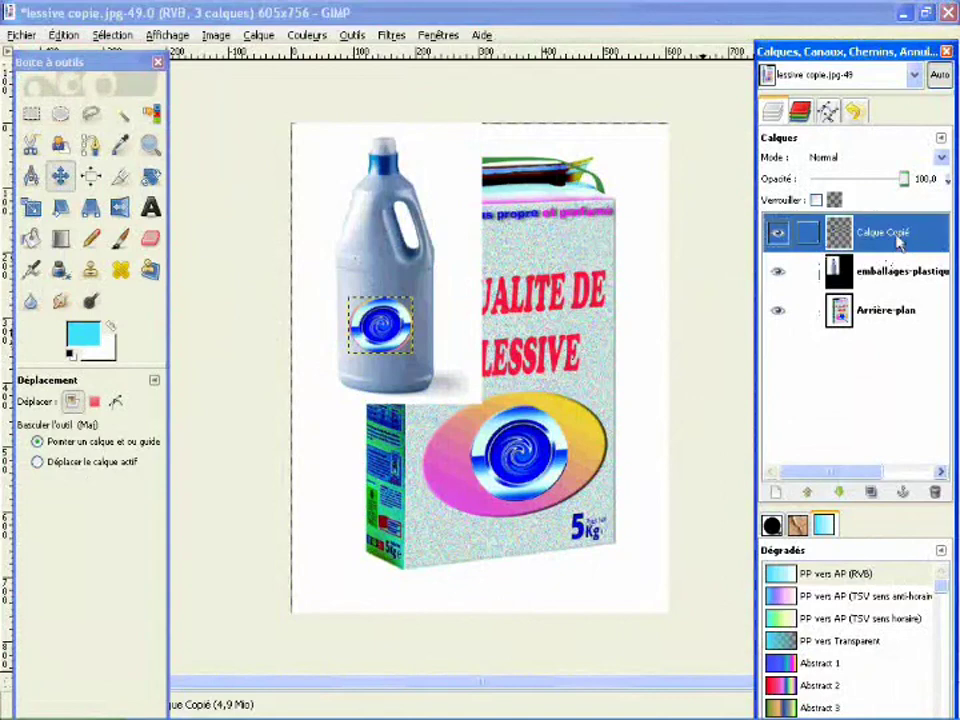
{"action": "key", "text": "Down"}
{"action": "key", "text": "Up"}
{"action": "key", "text": "Down"}
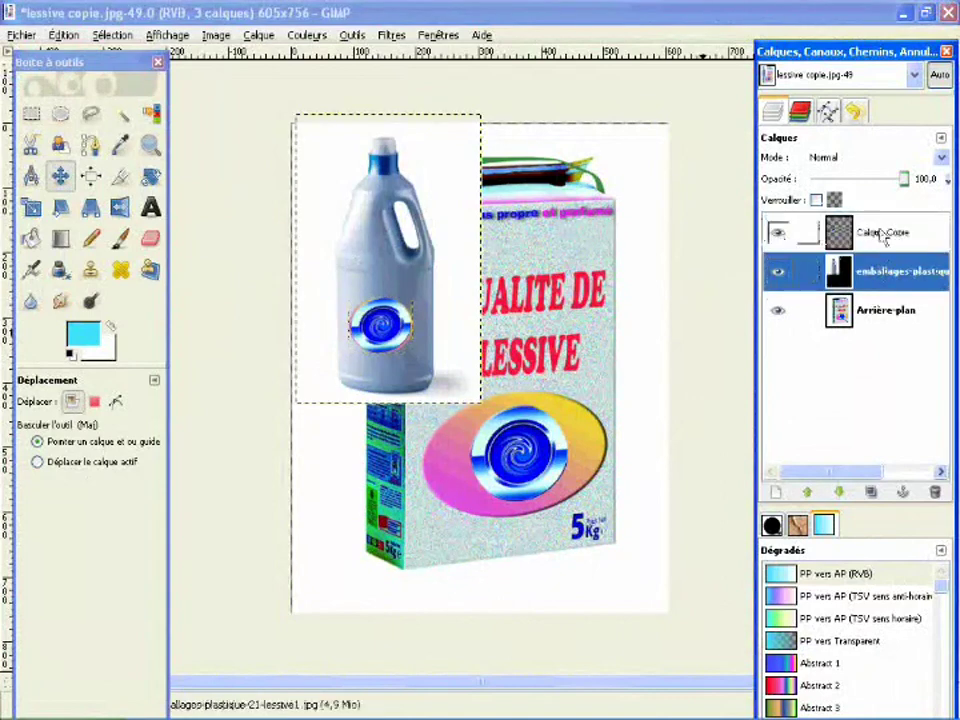
{"action": "left_click", "coordinate": [884, 236]}
{"action": "left_click", "coordinate": [882, 276]}
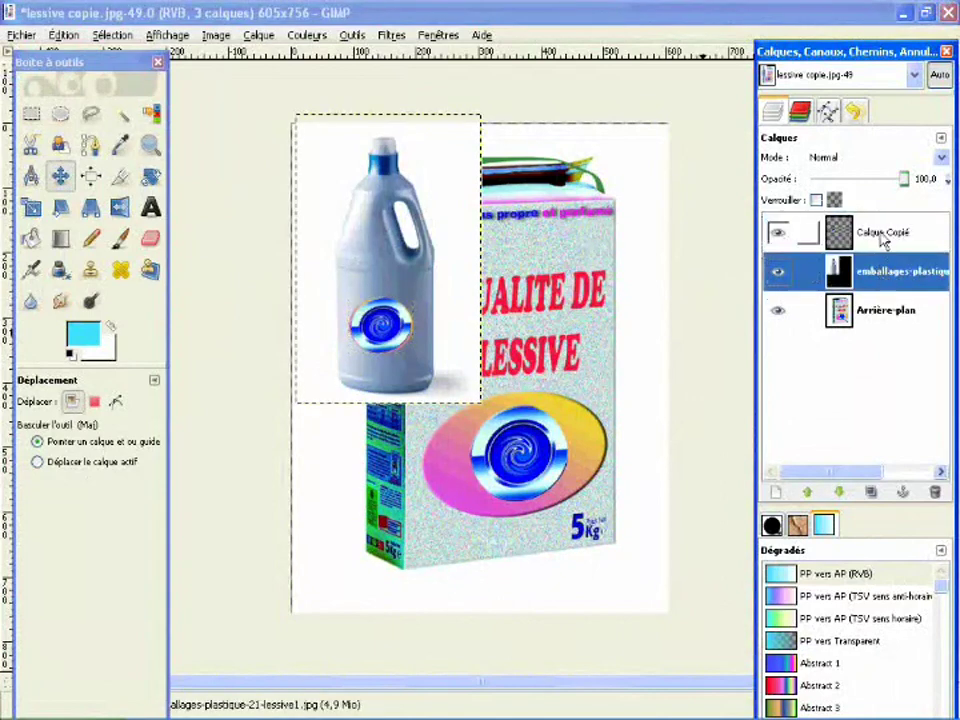
{"action": "left_click", "coordinate": [884, 236]}
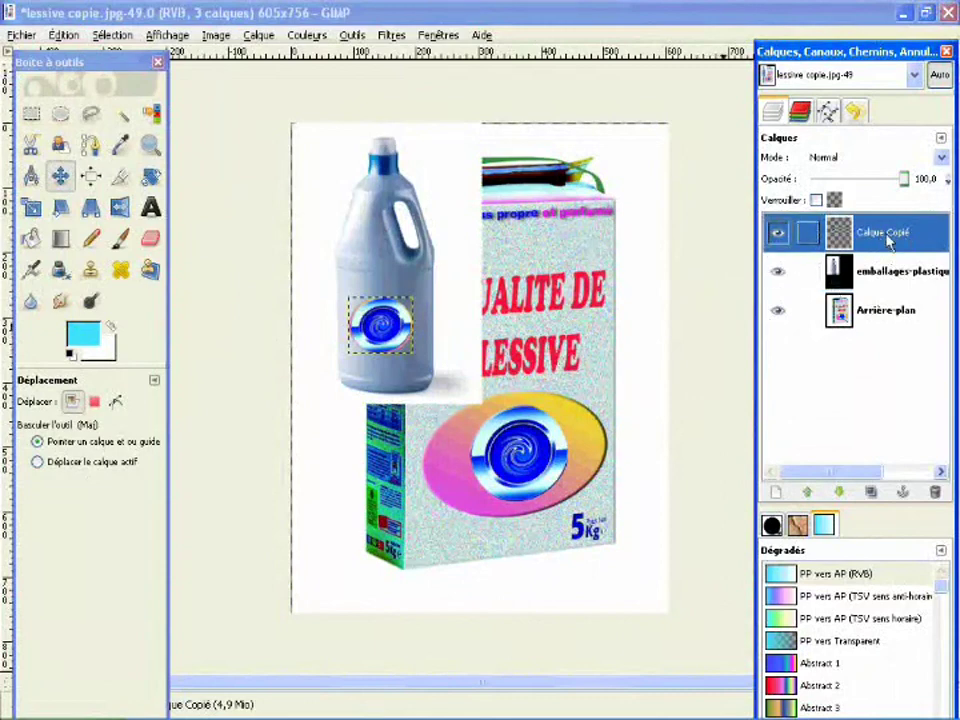
{"action": "right_click", "coordinate": [877, 236]}
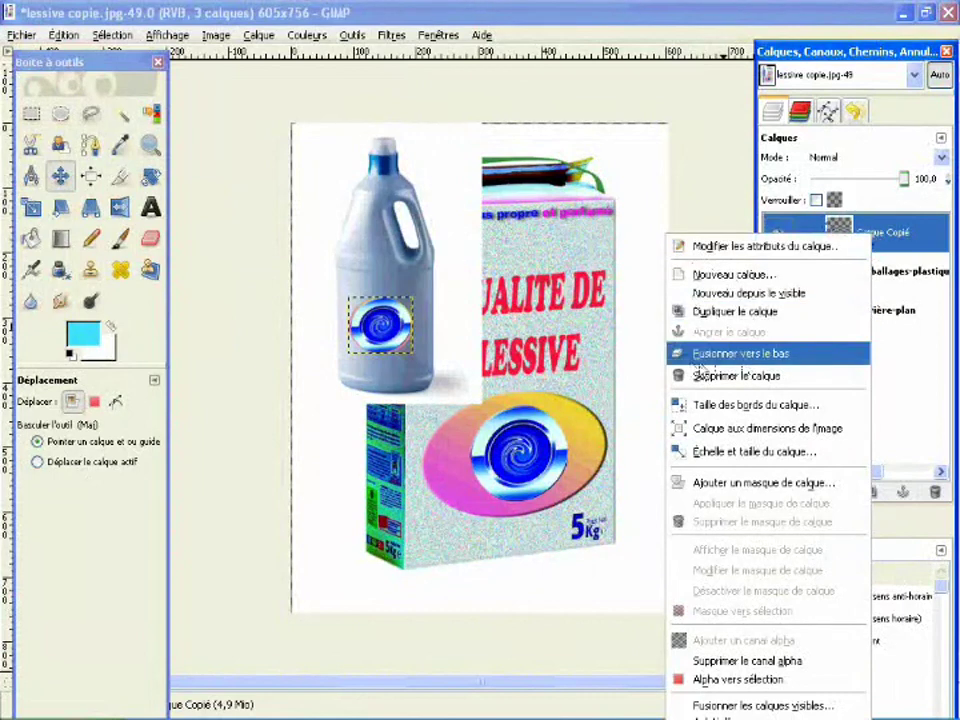
{"action": "left_click", "coordinate": [806, 362]}
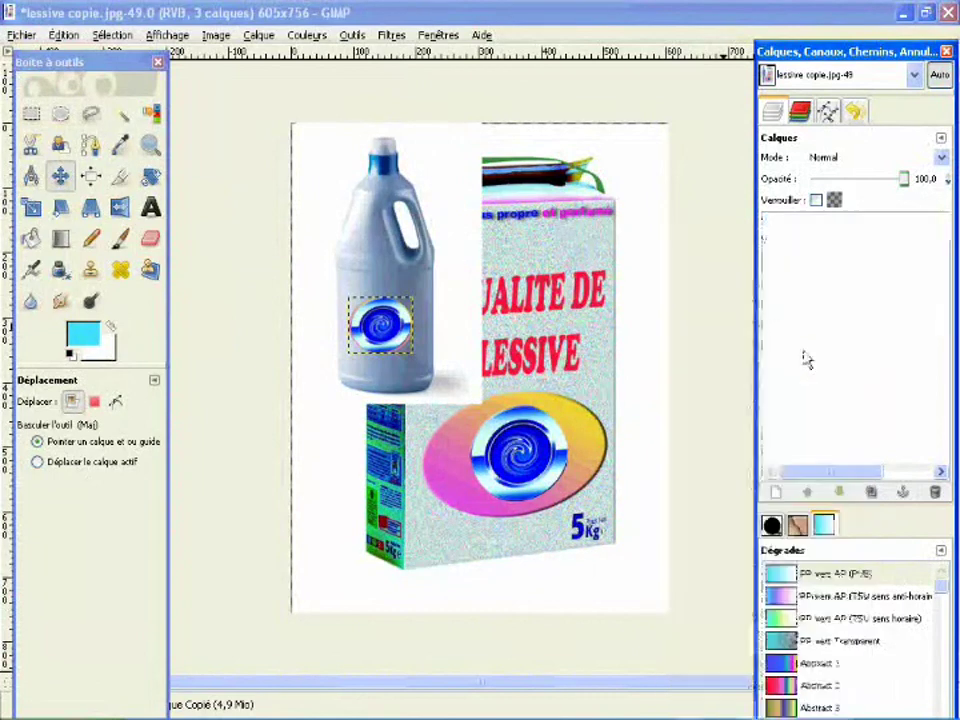